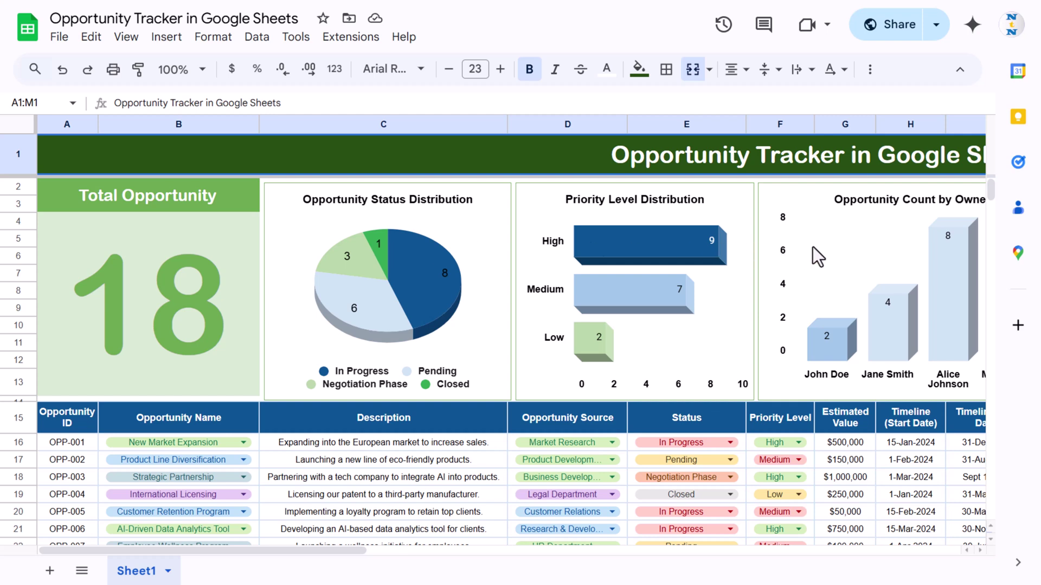
Step: Review the Total Opportunity card and the status, priority, owner and date-wise value charts across the dashboard
click(185, 198)
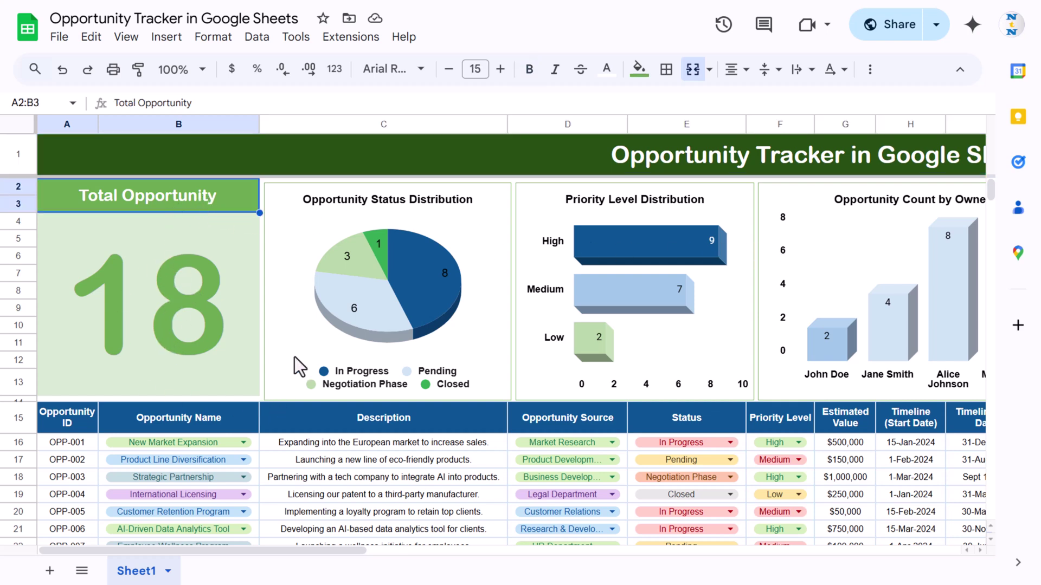
click(490, 205)
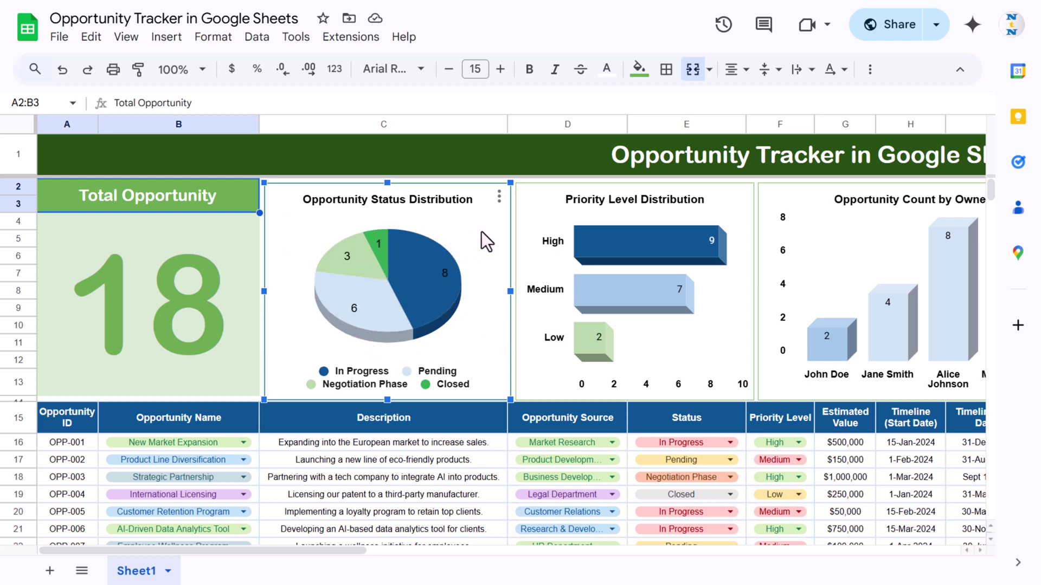
click(314, 551)
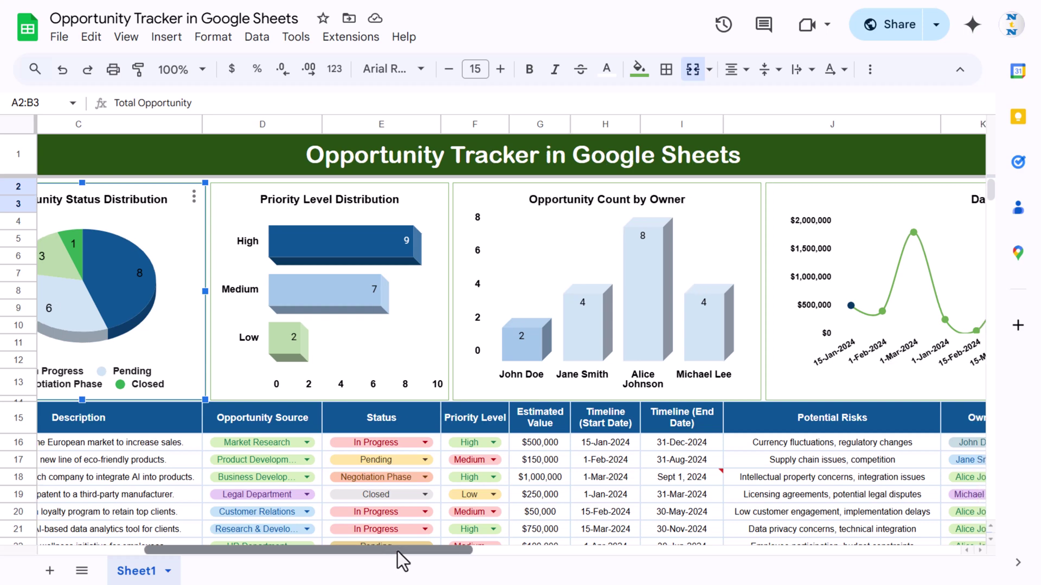
drag(392, 552, 447, 553)
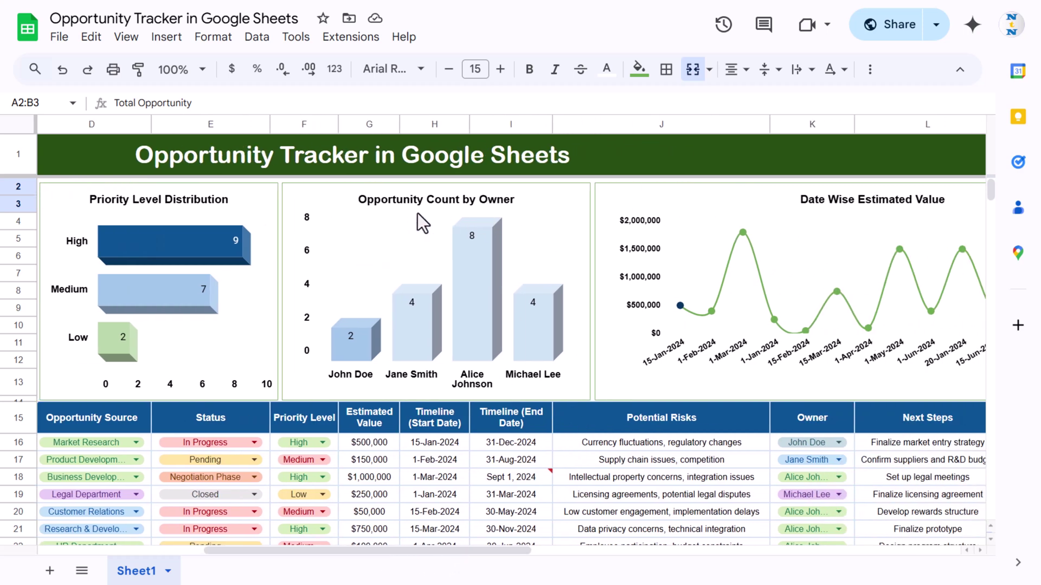
drag(404, 546, 512, 557)
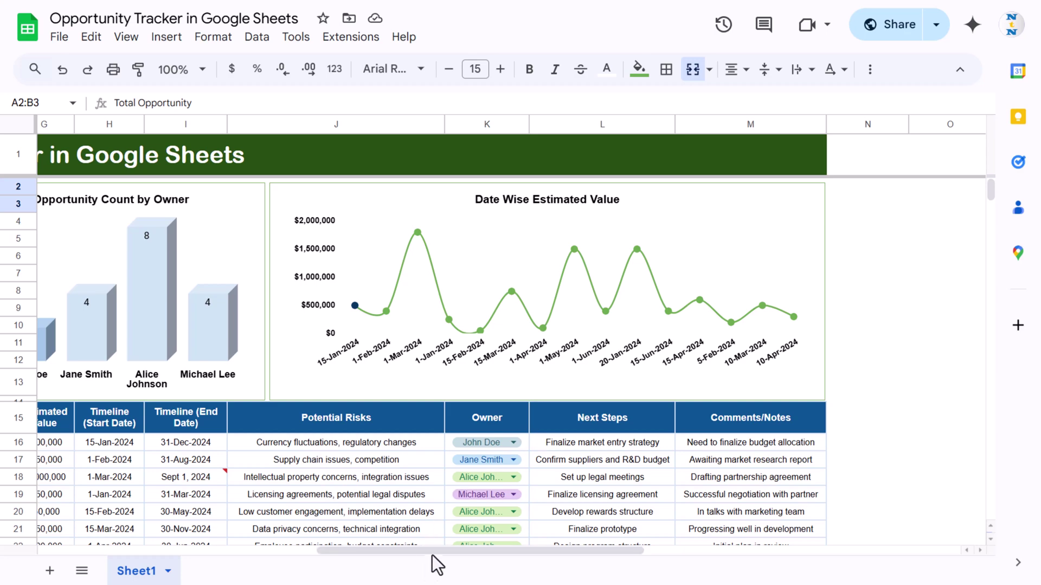
drag(431, 550, 119, 542)
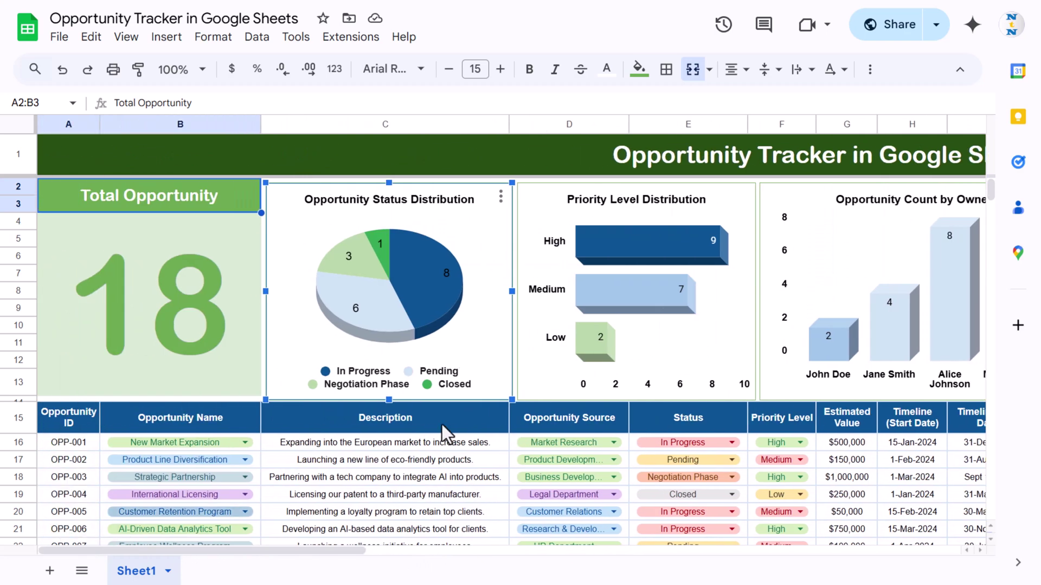
Step: Examine the table's Opportunity ID, Opportunity Name, Description and Opportunity Source columns, including the source options for OPP-001
scroll(449, 404, down, 5)
scroll(448, 401, up, 2)
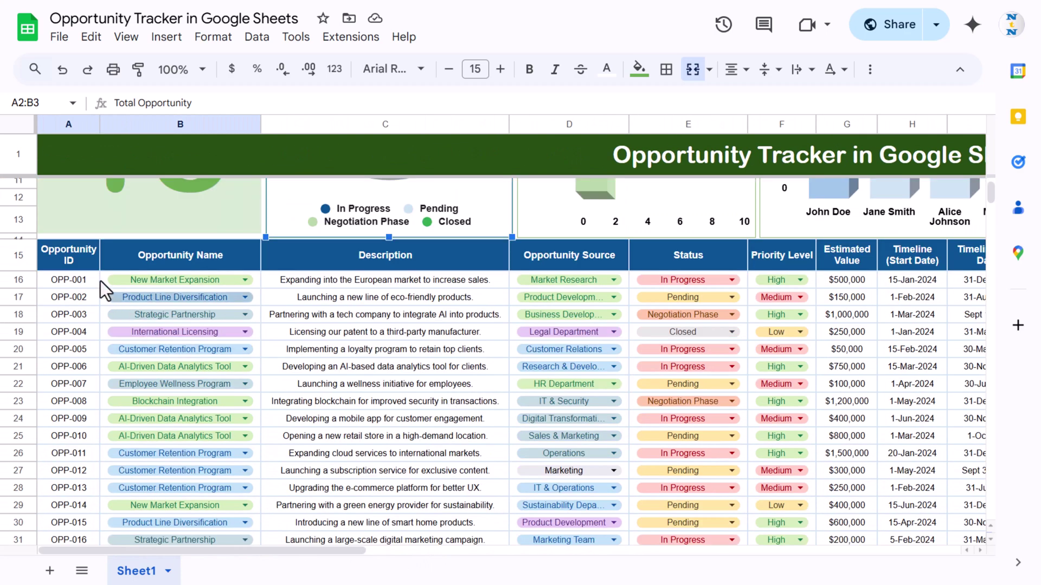
drag(67, 258, 50, 386)
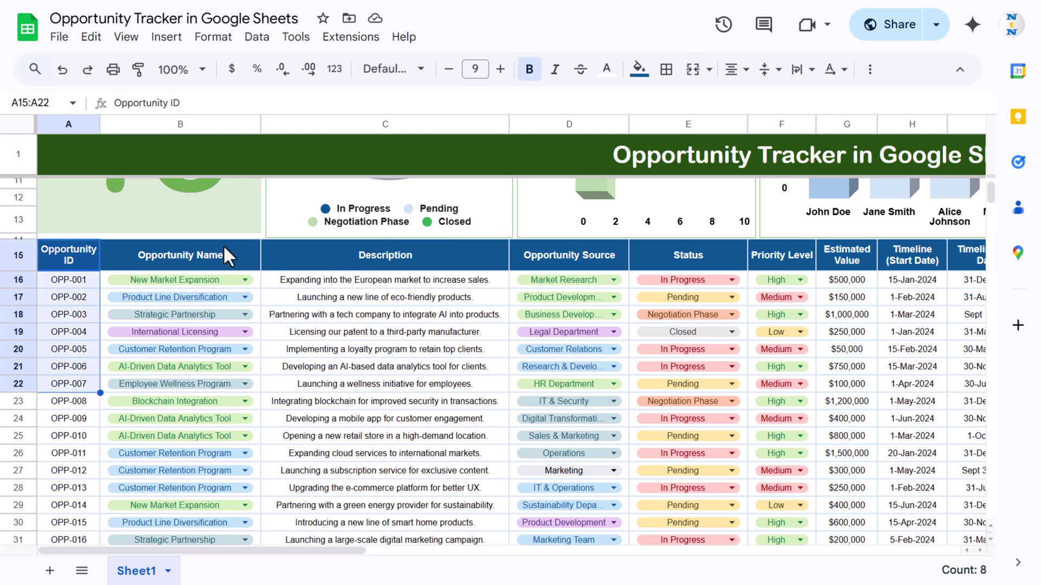
click(239, 256)
key(Right)
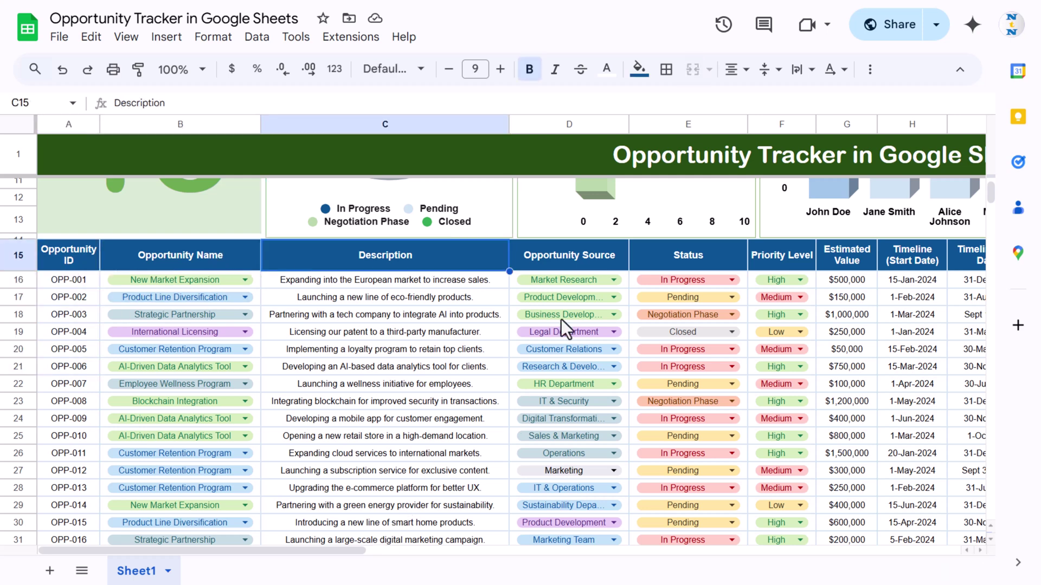
click(603, 250)
click(617, 277)
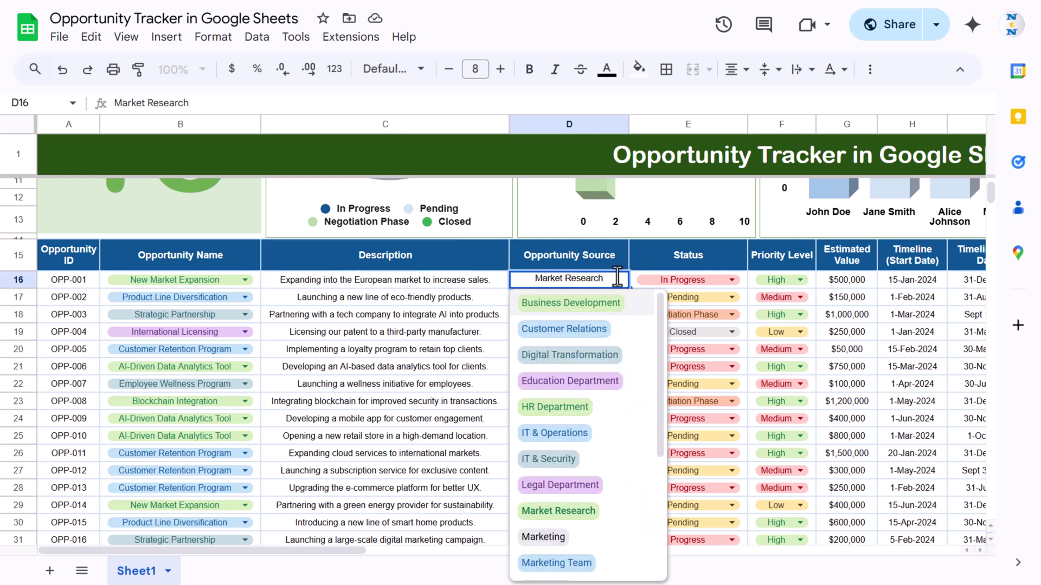
click(249, 281)
click(354, 257)
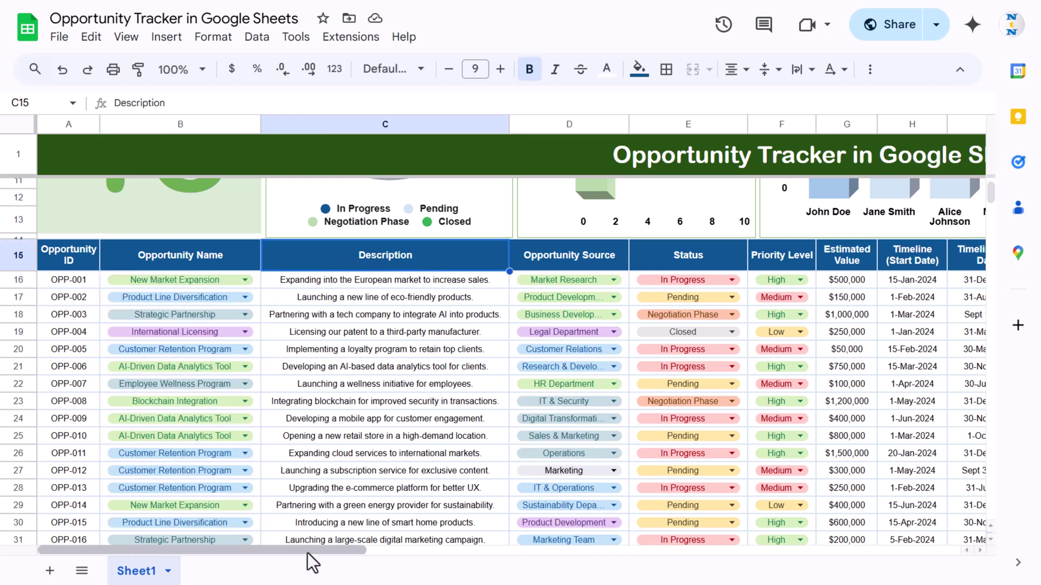
Step: Examine the Status, Priority Level, Estimated Value and both Timeline columns, including the status options for OPP-001
drag(307, 553, 356, 555)
scroll(405, 560, right, 5)
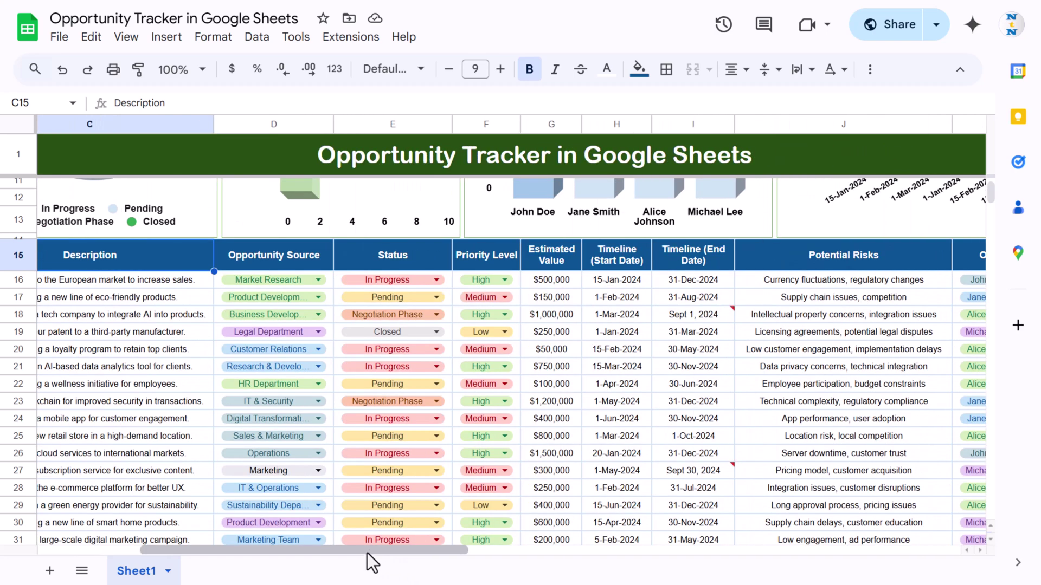
click(417, 255)
click(438, 281)
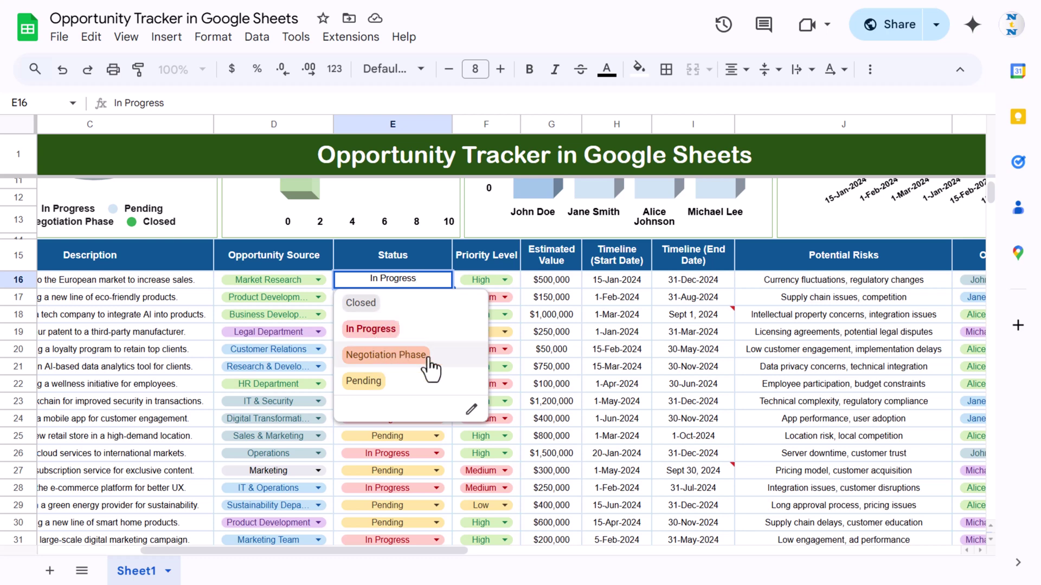
click(491, 256)
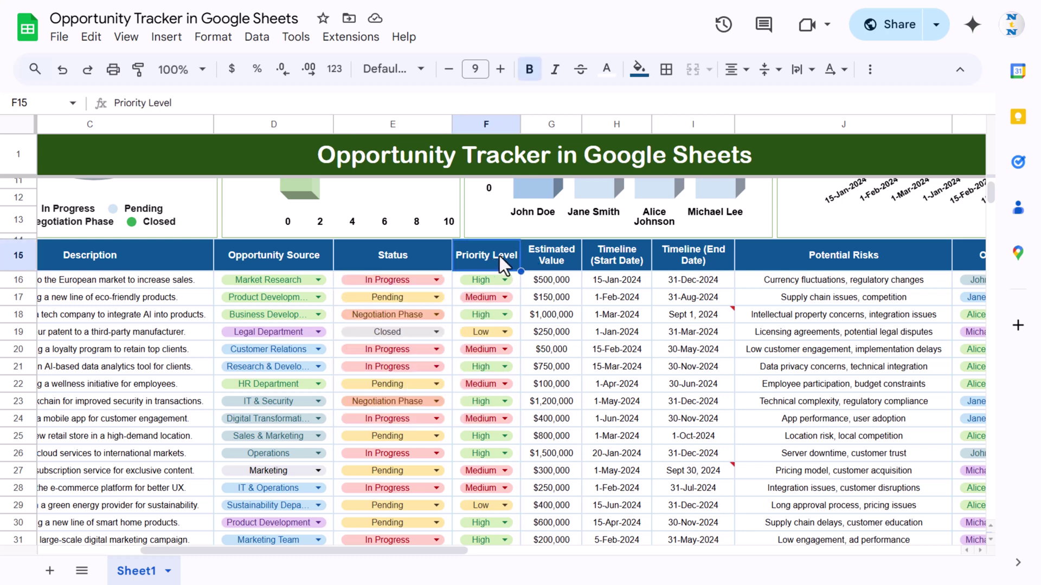
click(564, 259)
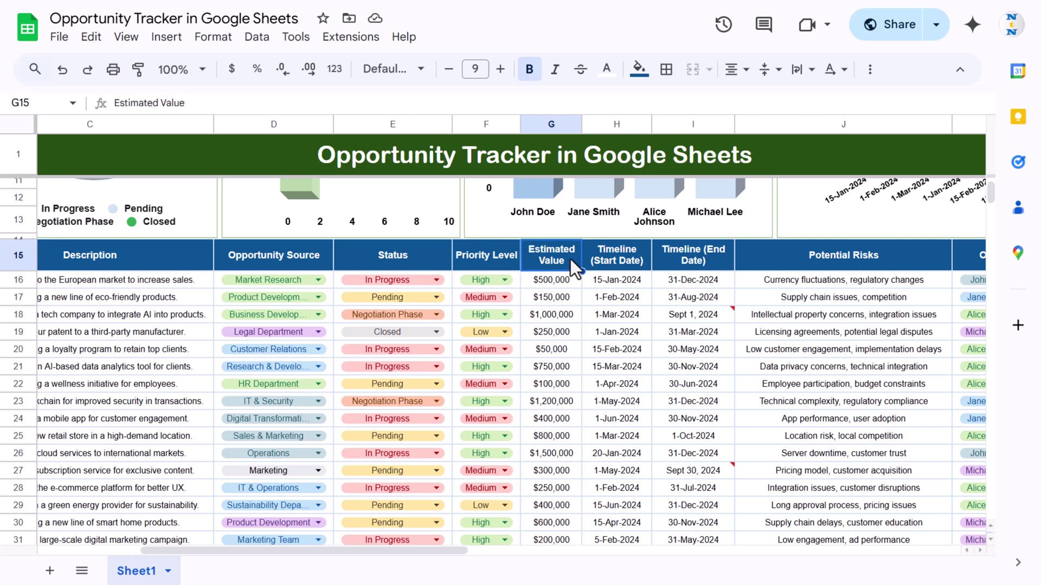
click(634, 256)
click(701, 262)
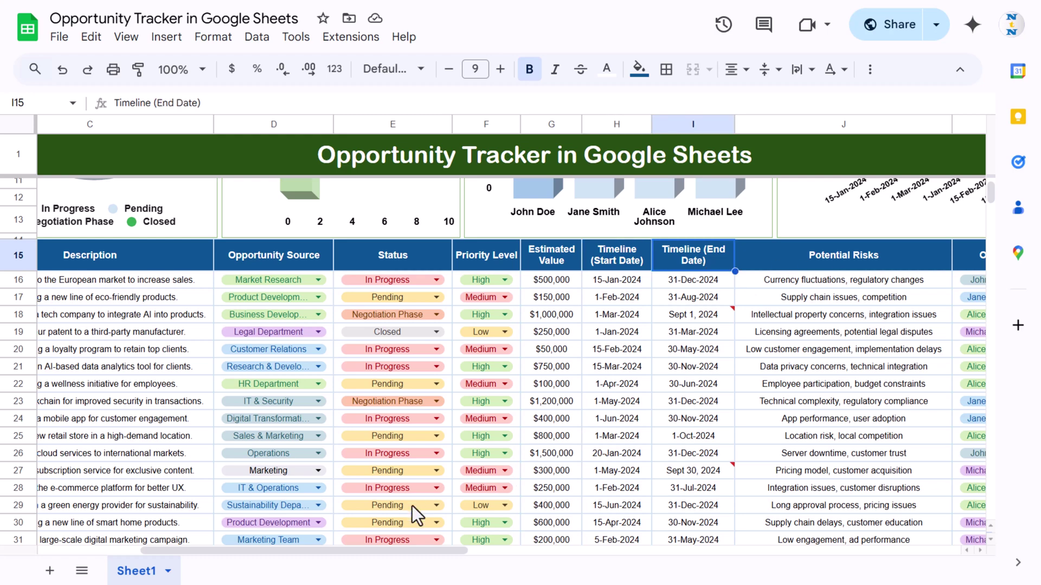
Step: Examine the Potential Risks, Owner, Next Steps and Comments/Notes columns, including the owner options for OPP-001
key(Right)
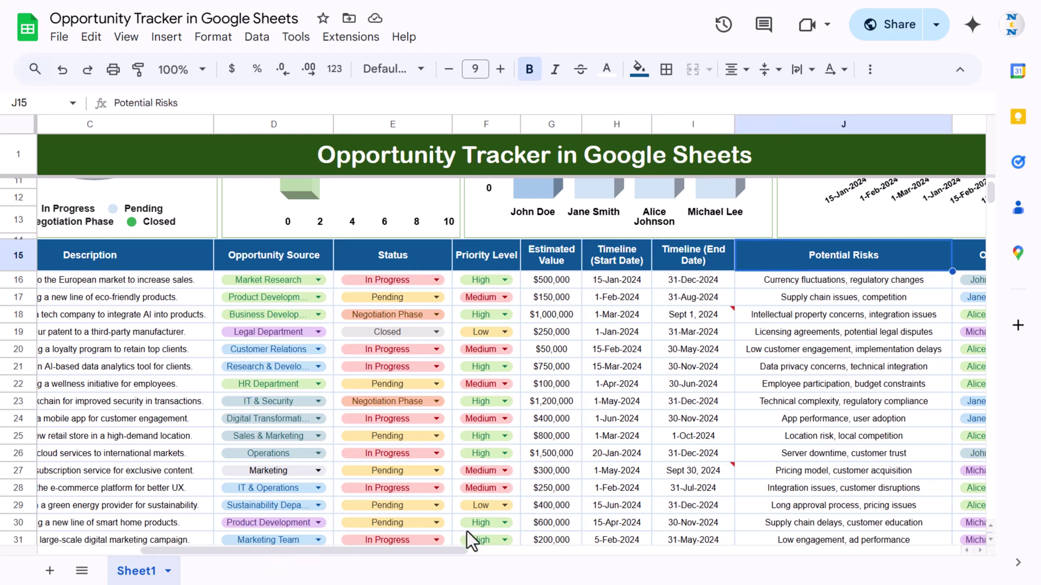
drag(413, 553, 568, 556)
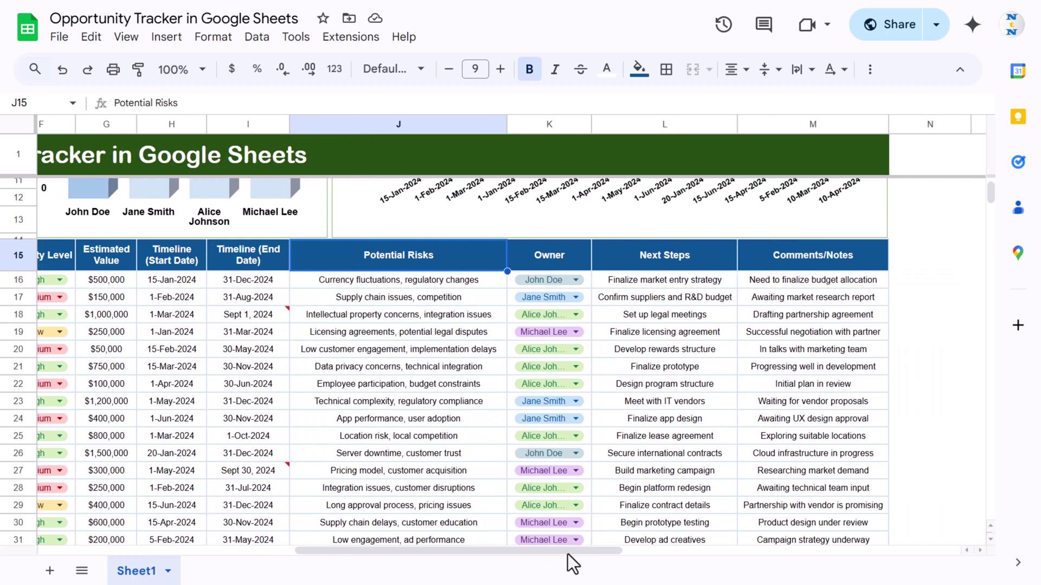
click(560, 242)
click(562, 252)
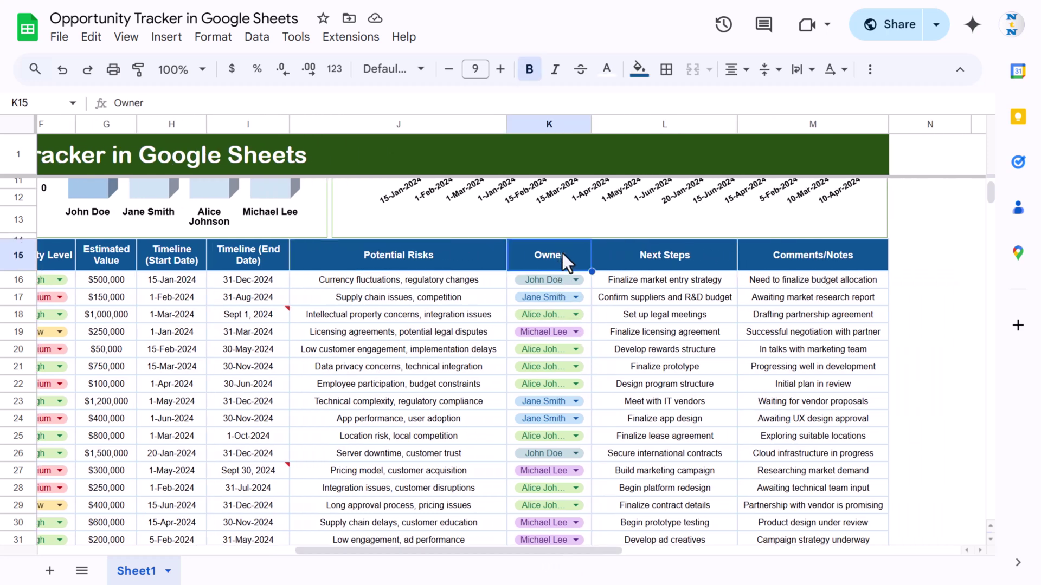
click(577, 279)
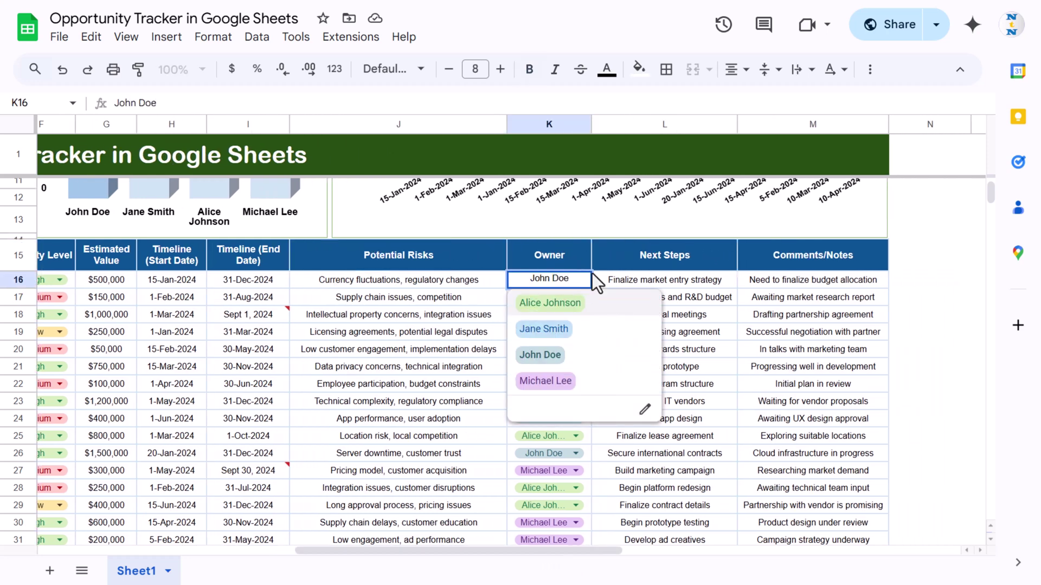
click(665, 254)
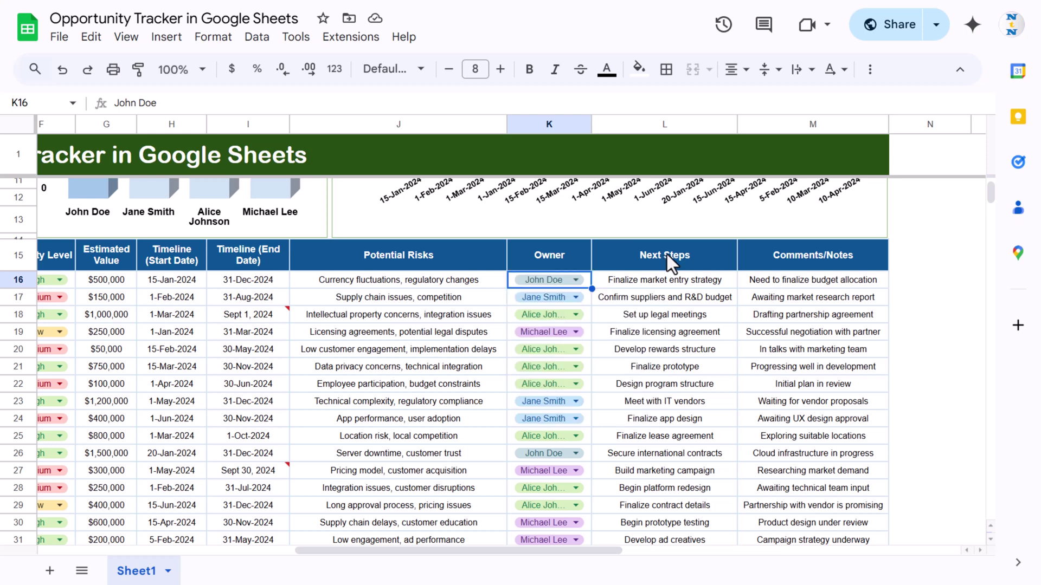
click(824, 261)
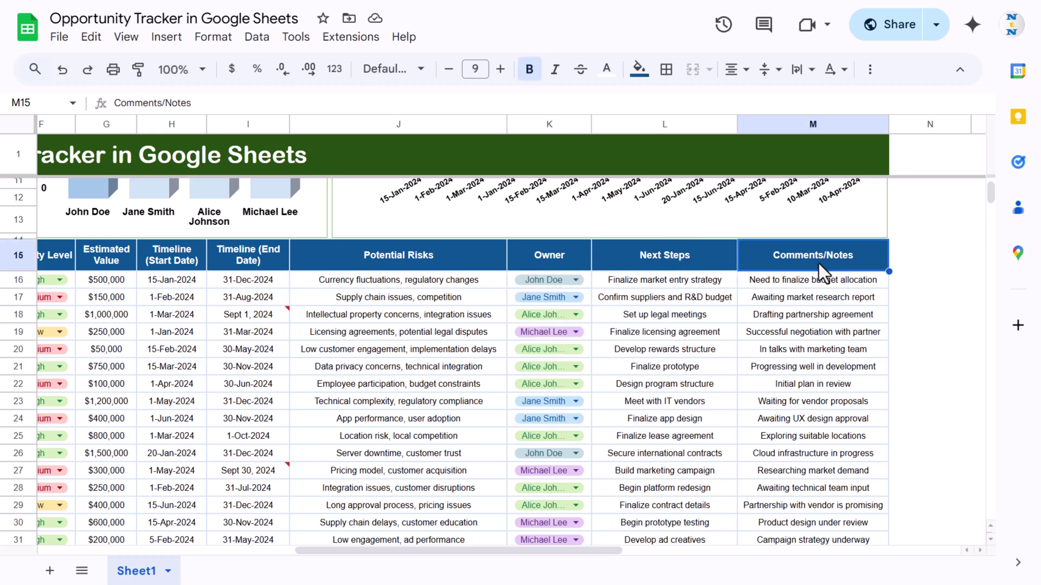
Step: Copy the whole opportunity table from the Opportunity ID header in A15 through M33
drag(482, 551, 138, 538)
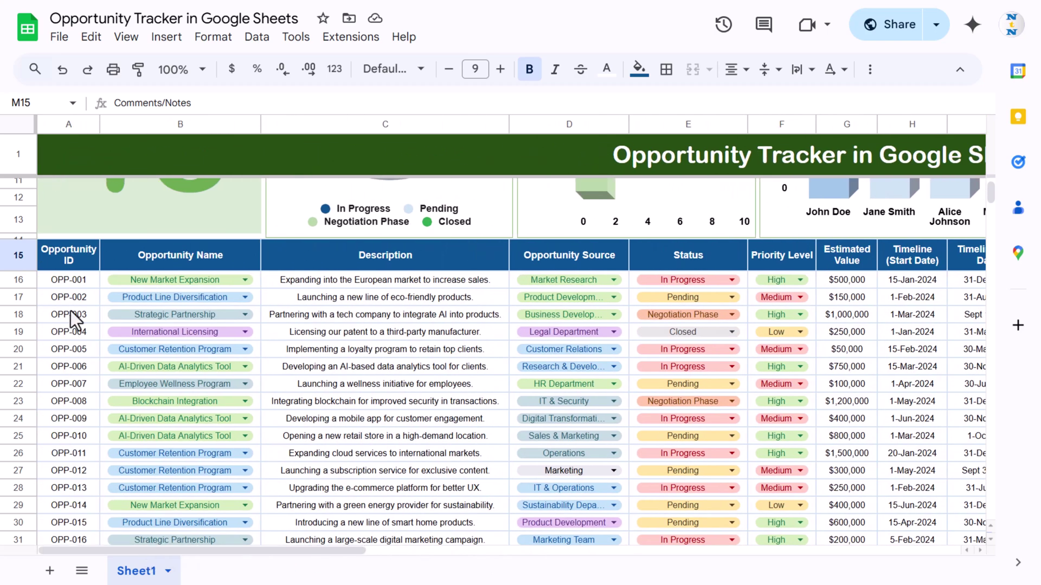
click(73, 257)
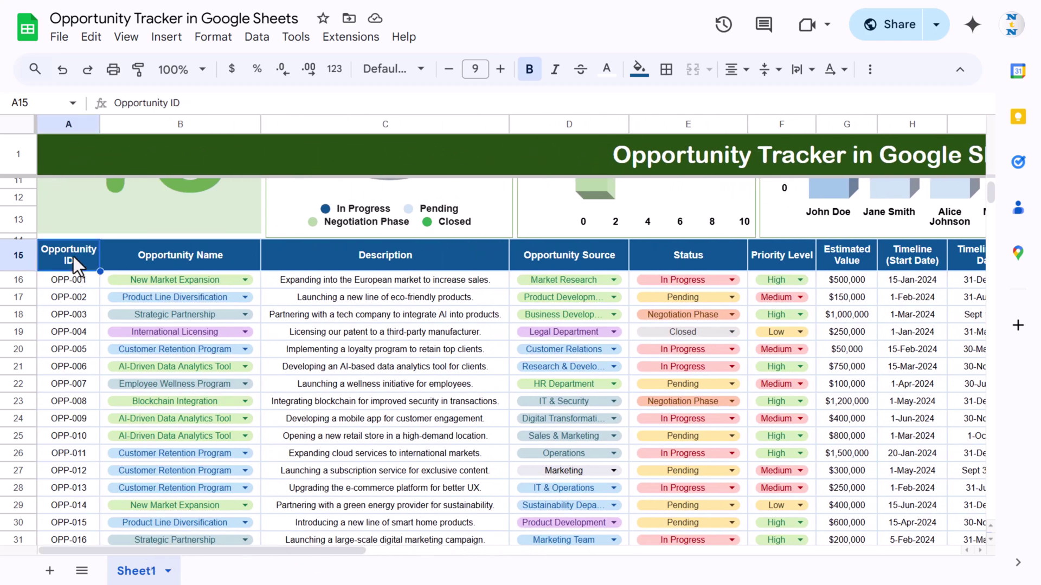
key(ctrl+shift+End)
key(ctrl+c)
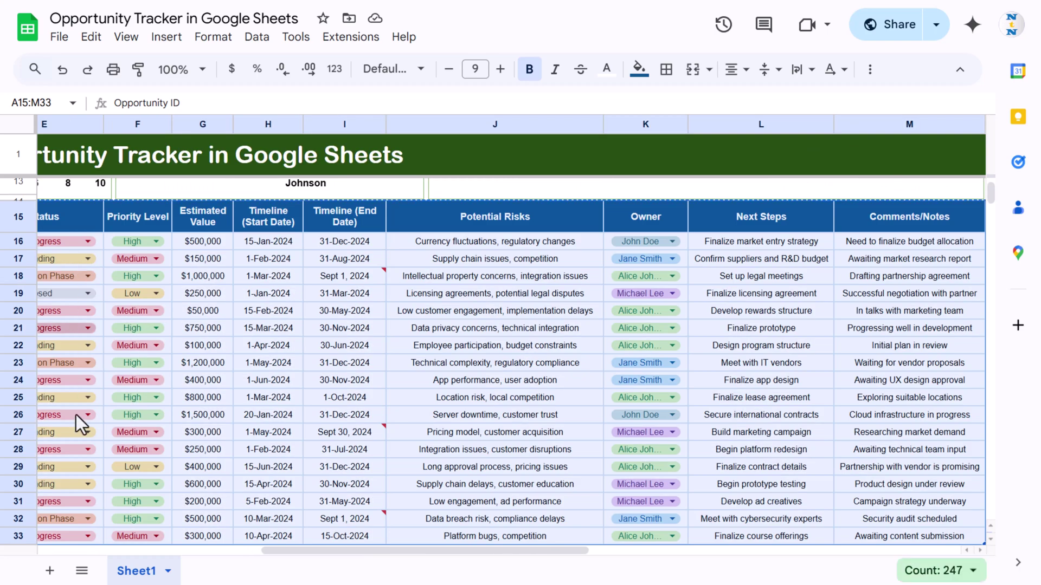
Step: Add a new sheet and paste the copied opportunity table into it as unformatted values starting at cell A15
click(49, 571)
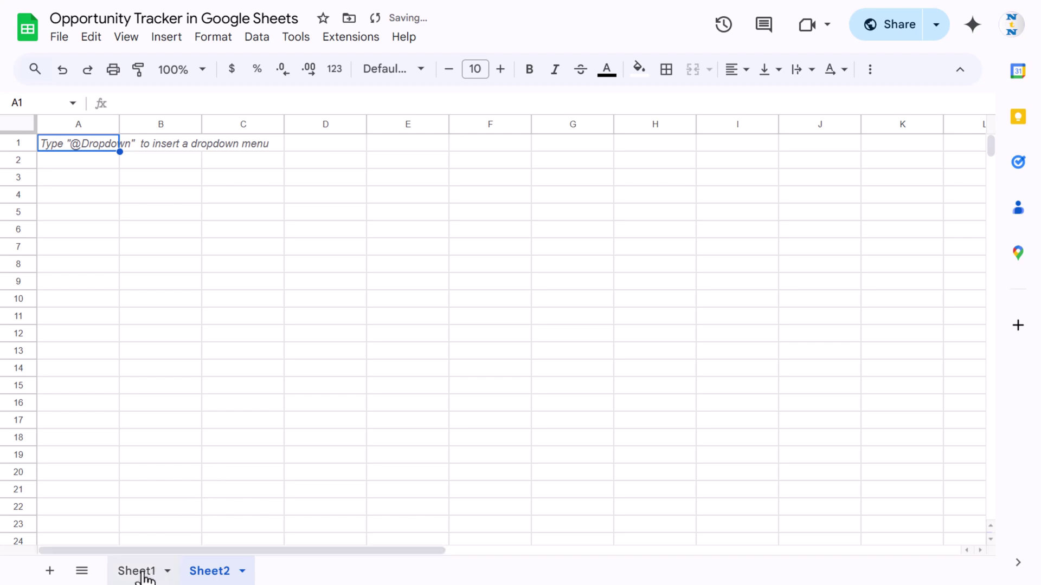
click(140, 573)
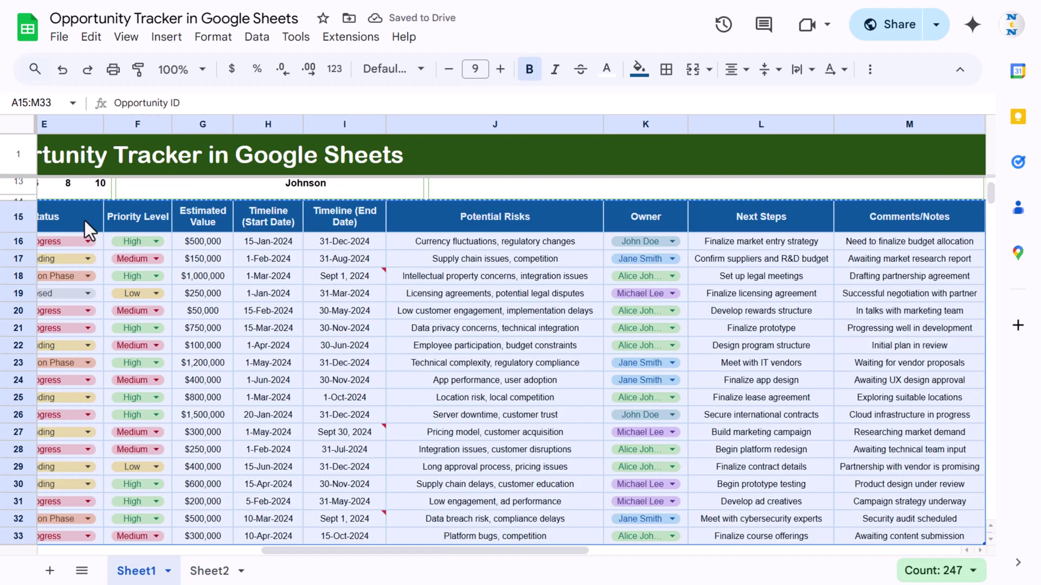
scroll(253, 224, up, 3)
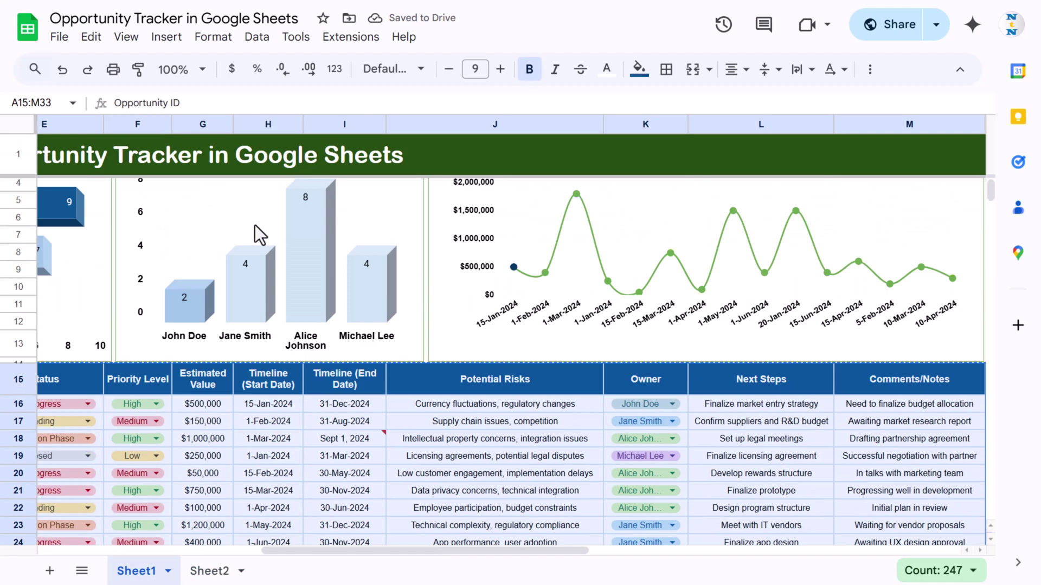
click(214, 579)
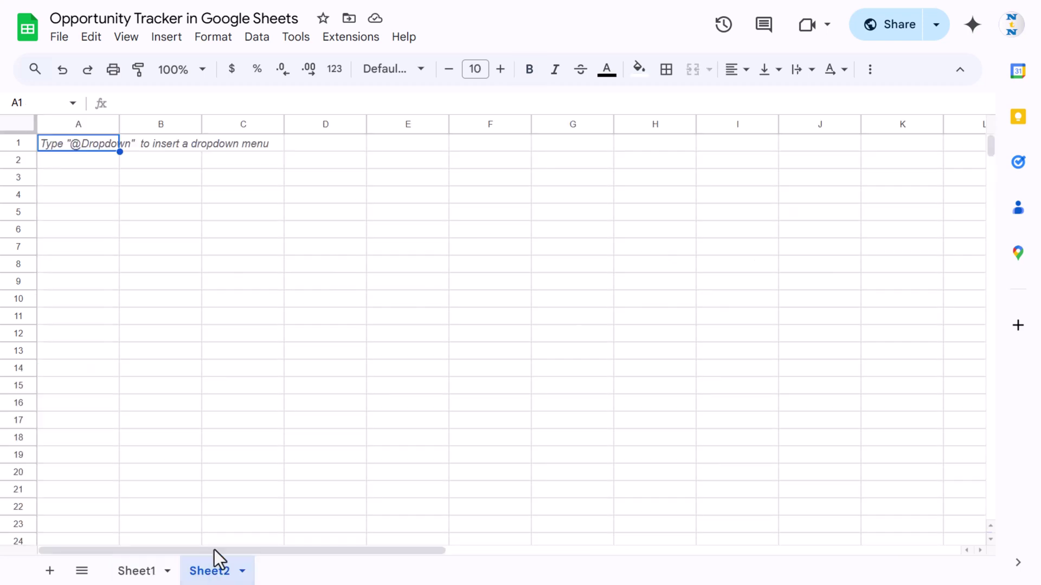
click(59, 387)
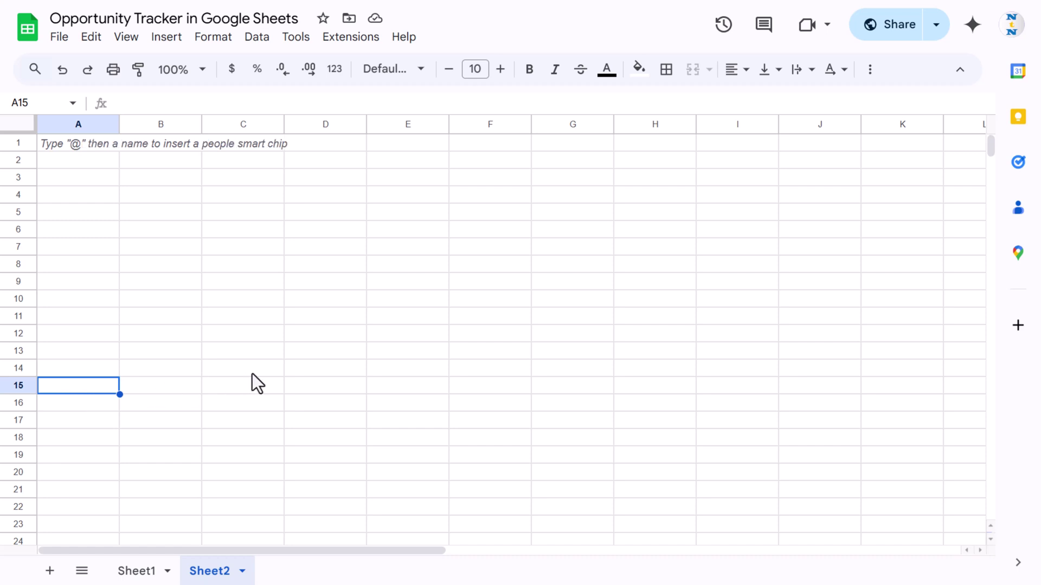
key(ctrl+v)
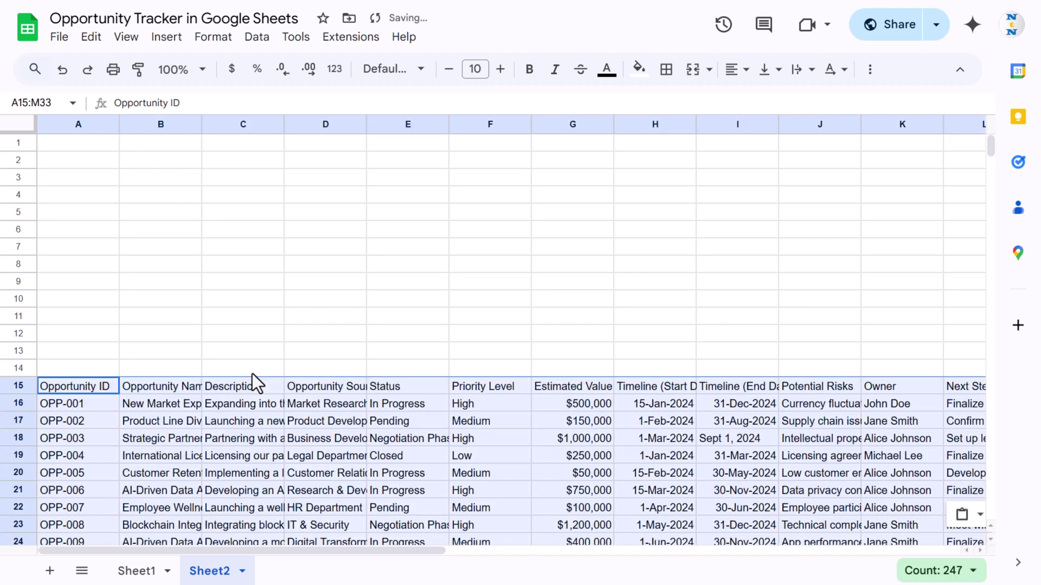
Step: Set the font size of the whole pasted table A15:M33 to 8
click(389, 387)
key(ctrl+a)
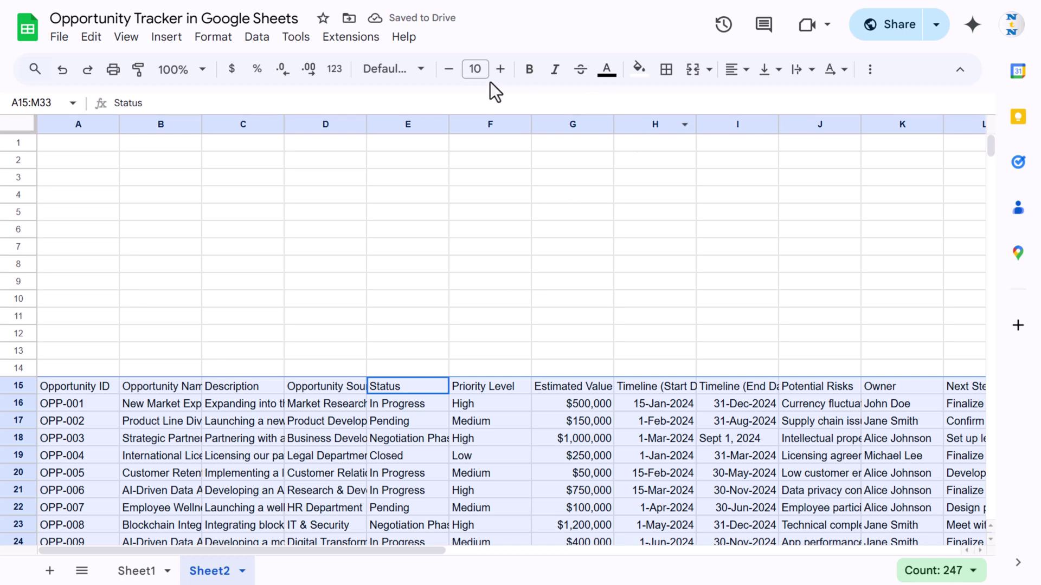
click(449, 69)
click(449, 69)
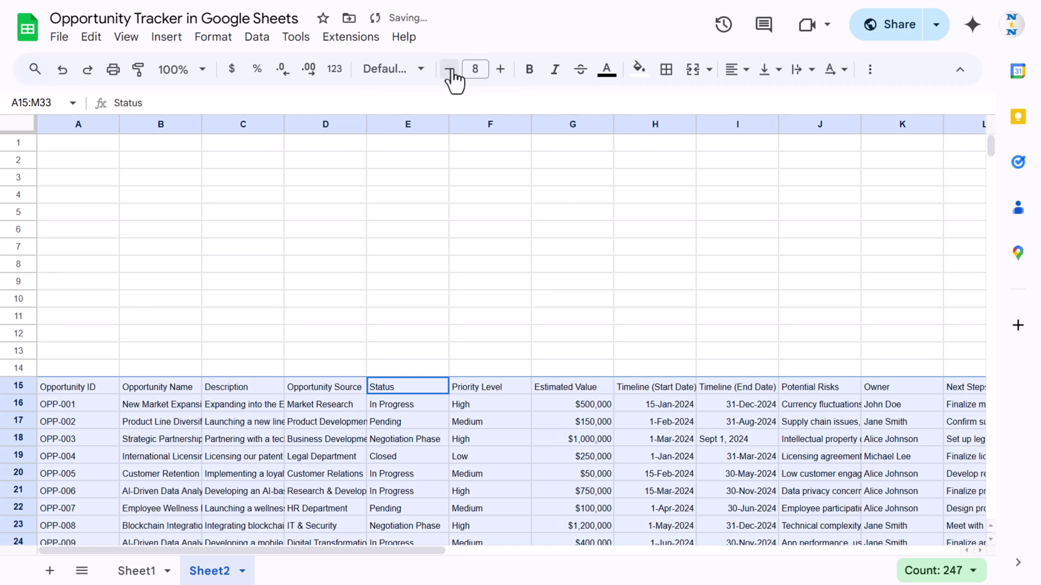
Step: Center the contents of the table A15:M33 horizontally and align them to the middle vertically
click(737, 69)
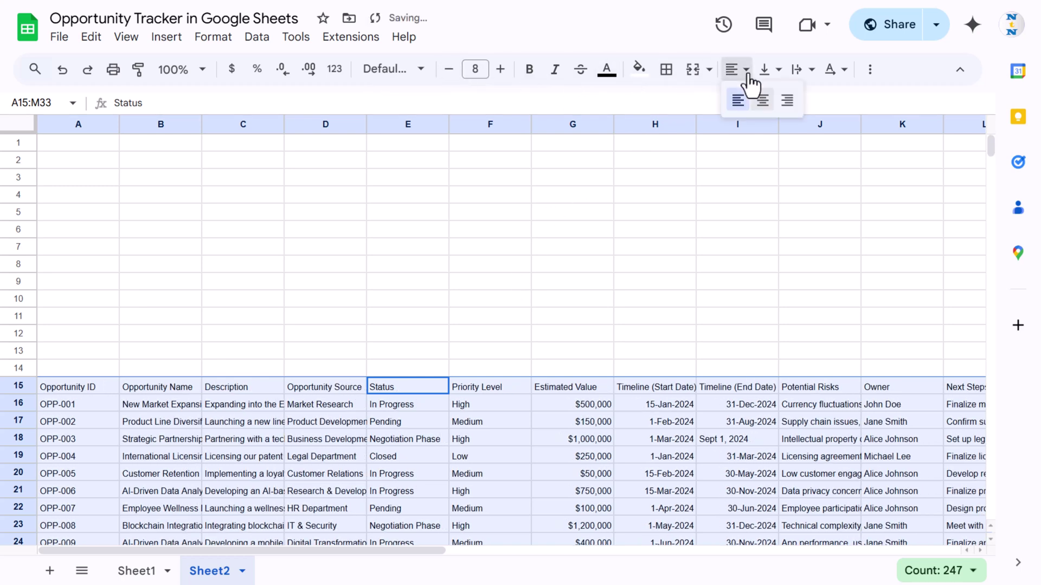
click(762, 100)
click(771, 71)
click(792, 103)
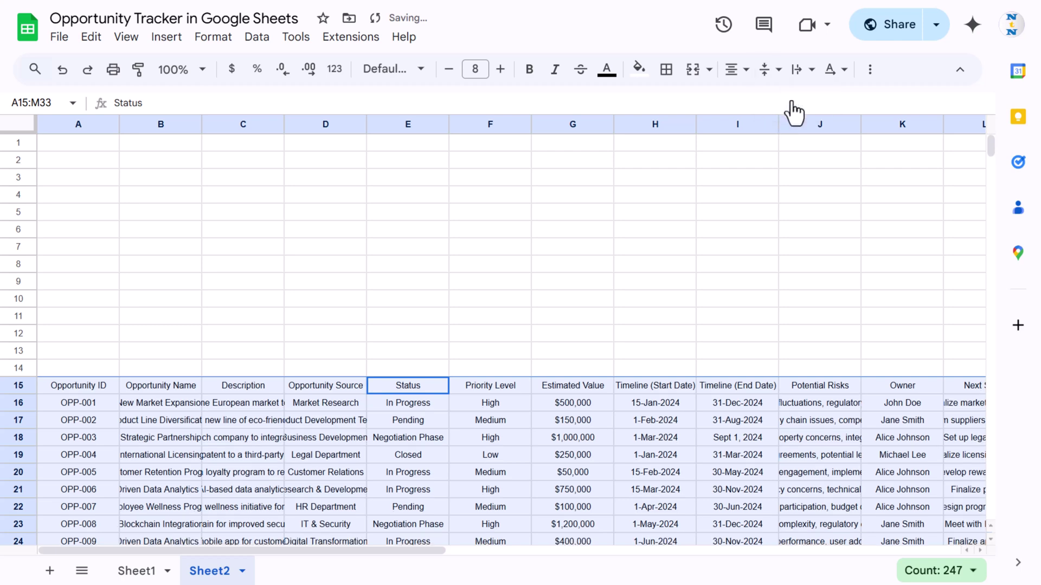
Step: Narrow the Opportunity ID column and widen the Opportunity Name, Description and Opportunity Source columns to fit their contents
click(196, 386)
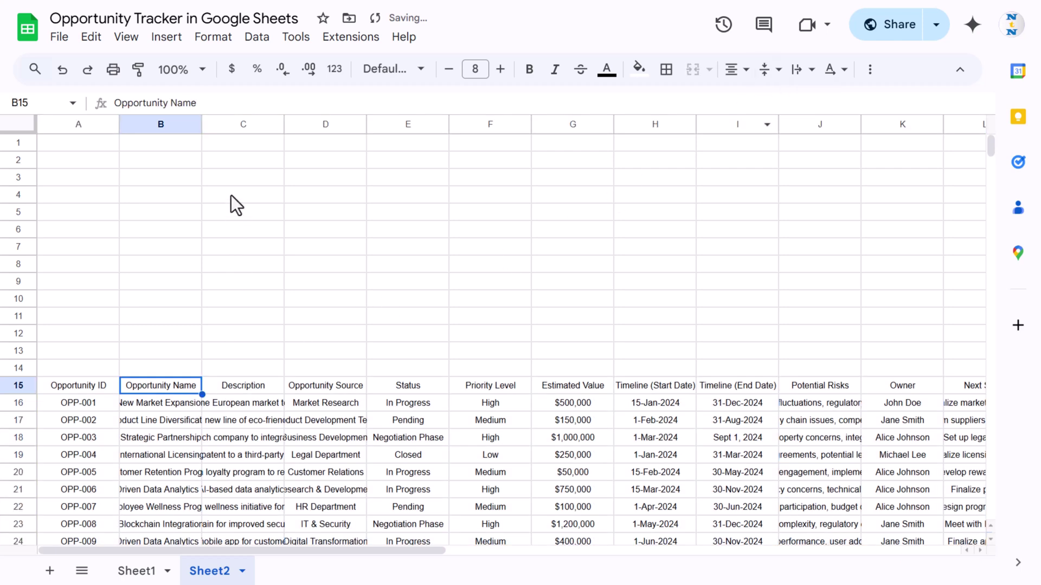
drag(118, 124, 100, 124)
double_click(182, 124)
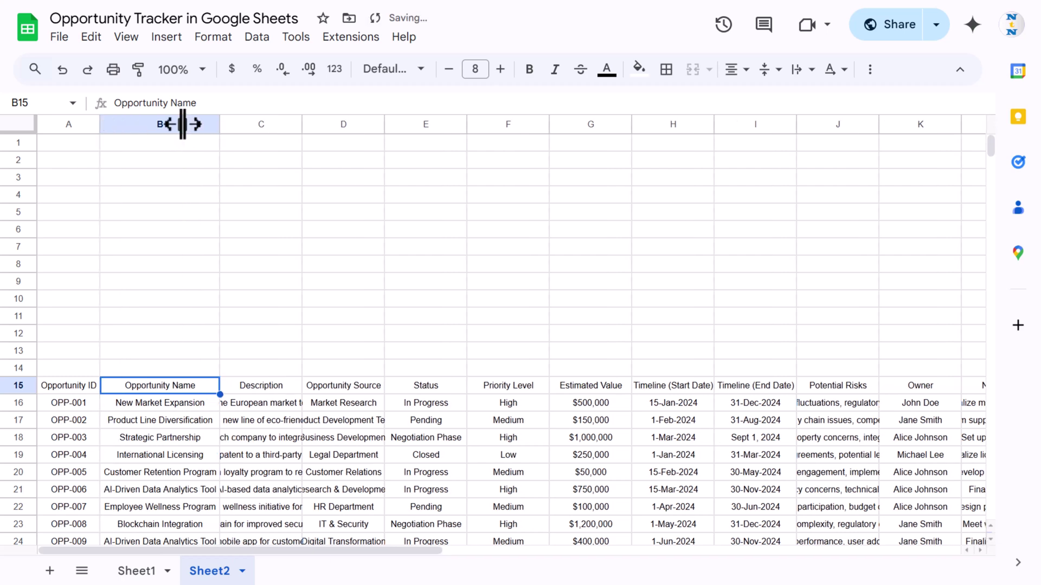
drag(221, 124, 228, 125)
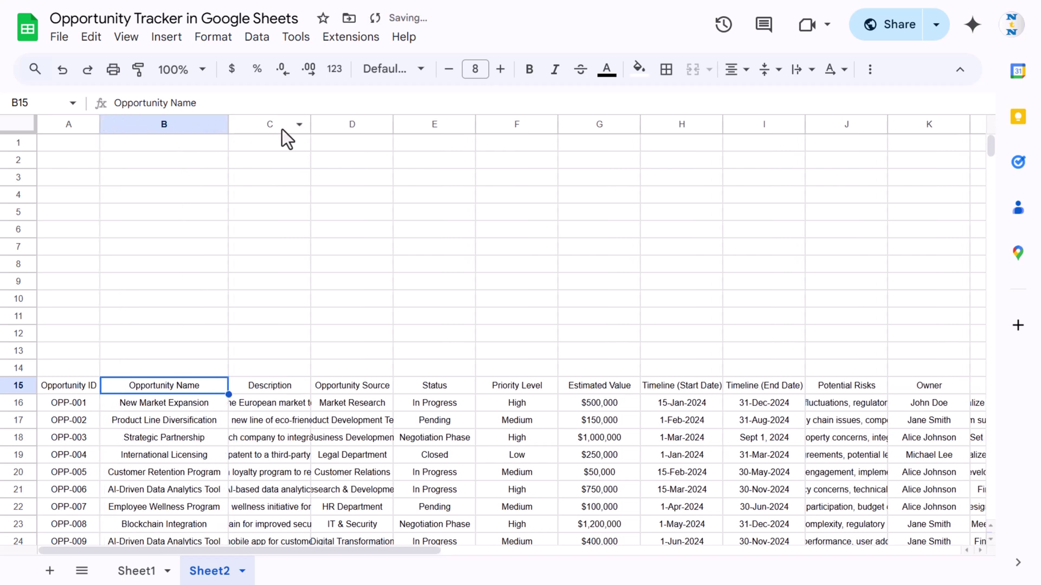
double_click(310, 124)
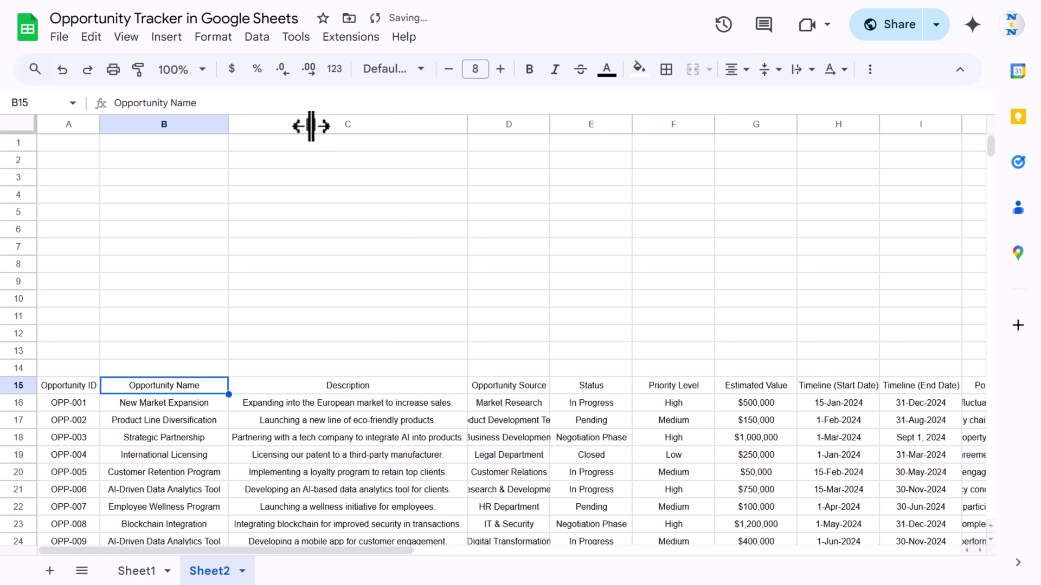
double_click(550, 124)
Step: Widen the Potential Risks column so it fits its longest entry
key(Right)
key(Right)
key(Right)
key(Right)
key(Right)
key(Right)
key(Right)
key(Right)
key(Right)
key(Right)
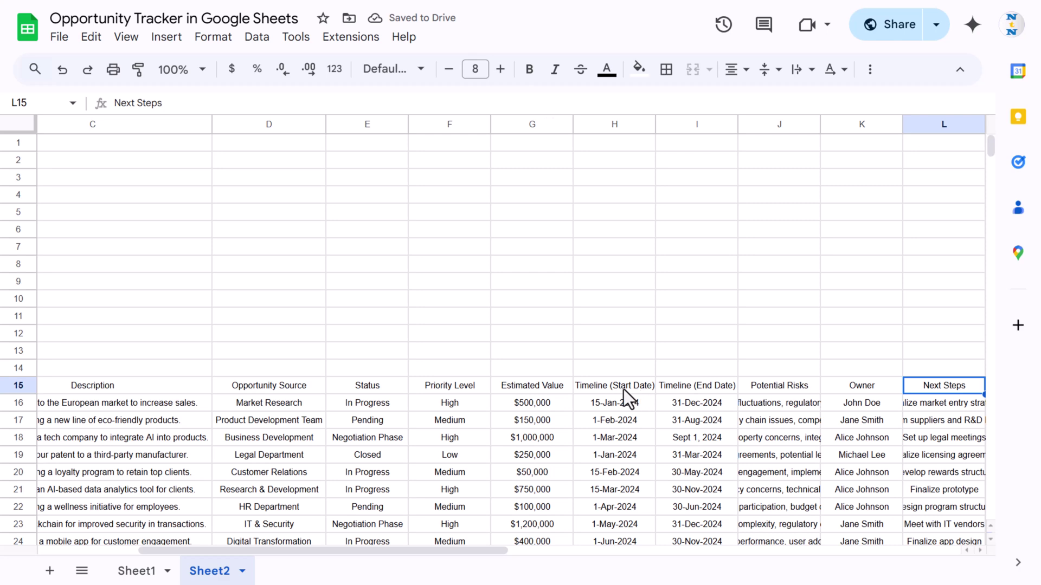
double_click(820, 124)
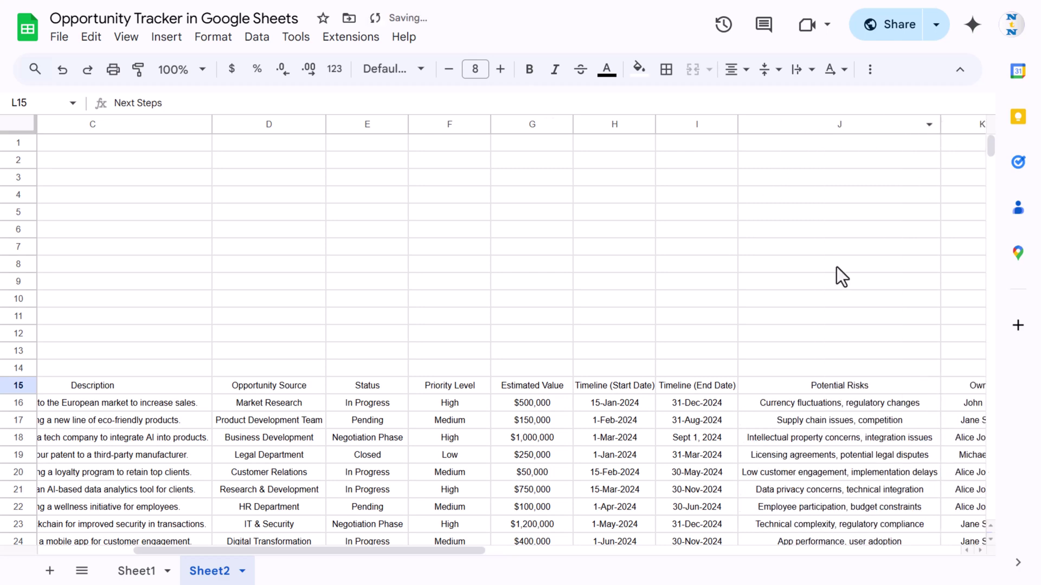
Step: Fit the widths of the Next Steps and Comments/Notes columns to their contents together
click(651, 389)
key(Right)
key(Right)
key(Right)
key(Right)
key(Right)
key(Right)
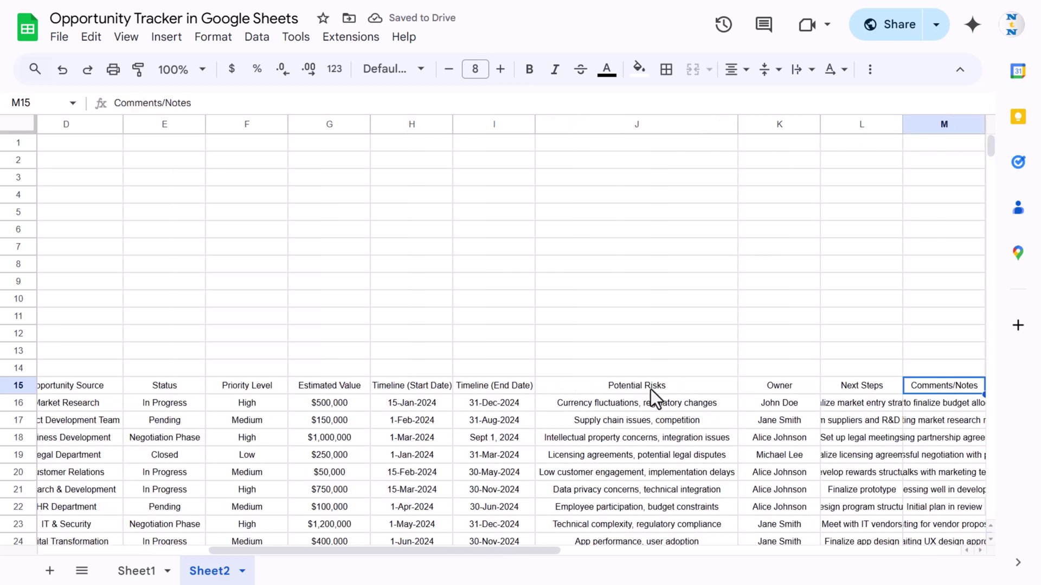
key(Right)
key(Right)
key(Left)
key(Left)
key(Left)
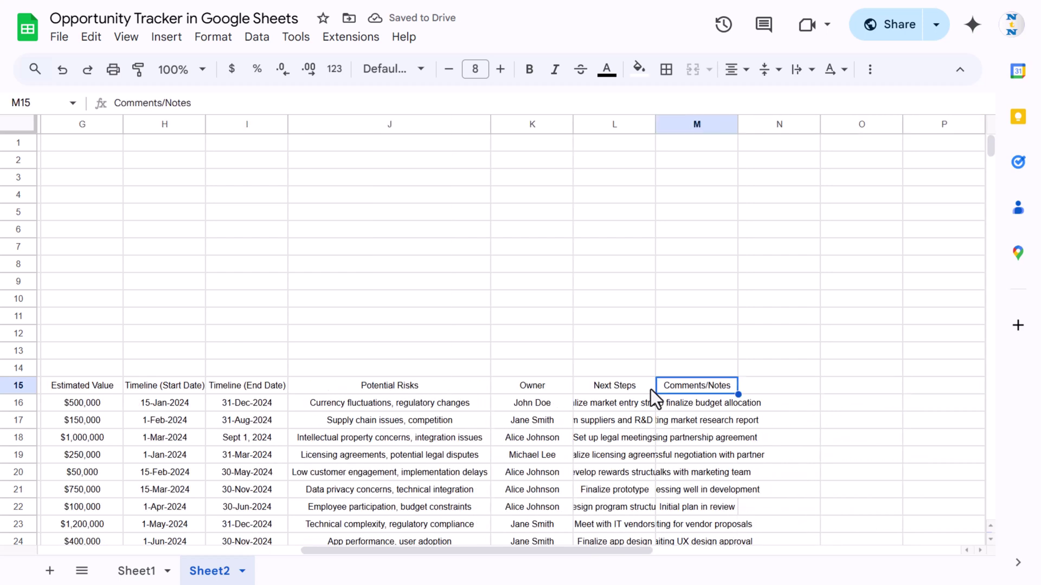
drag(613, 125, 727, 130)
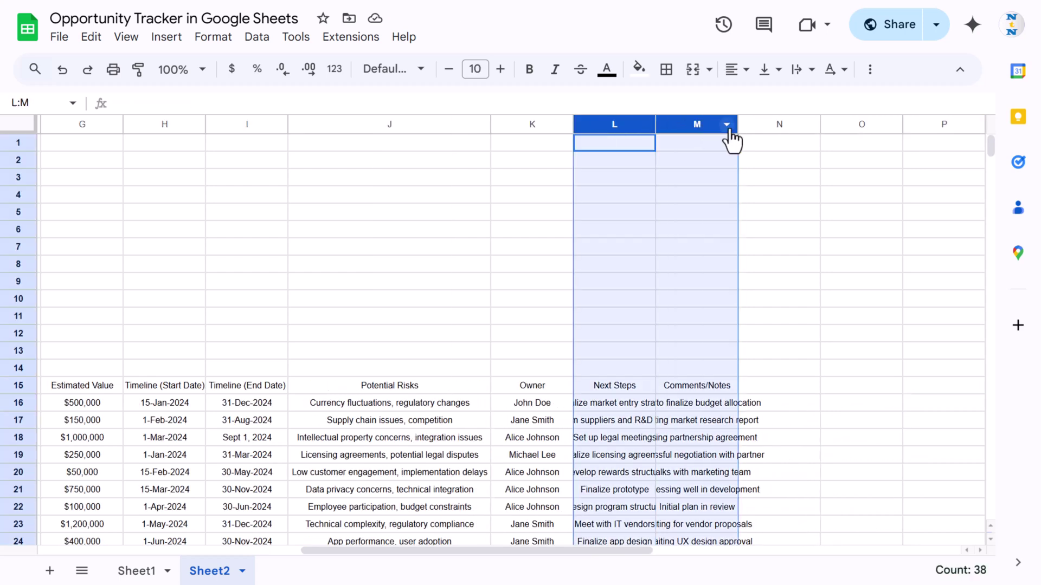
double_click(738, 124)
click(623, 389)
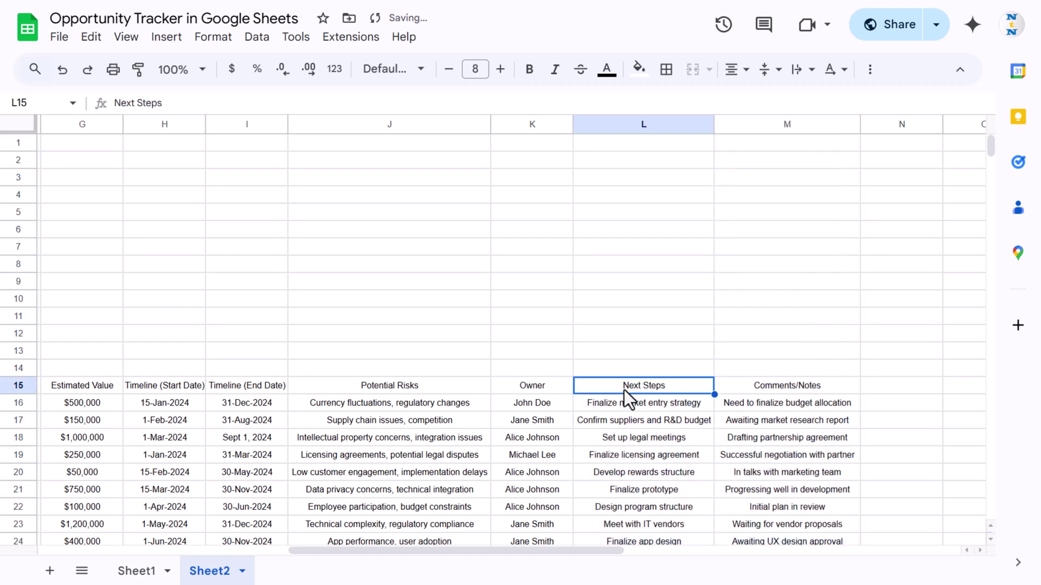
Step: Hide the gridlines on the new sheet
key(Home)
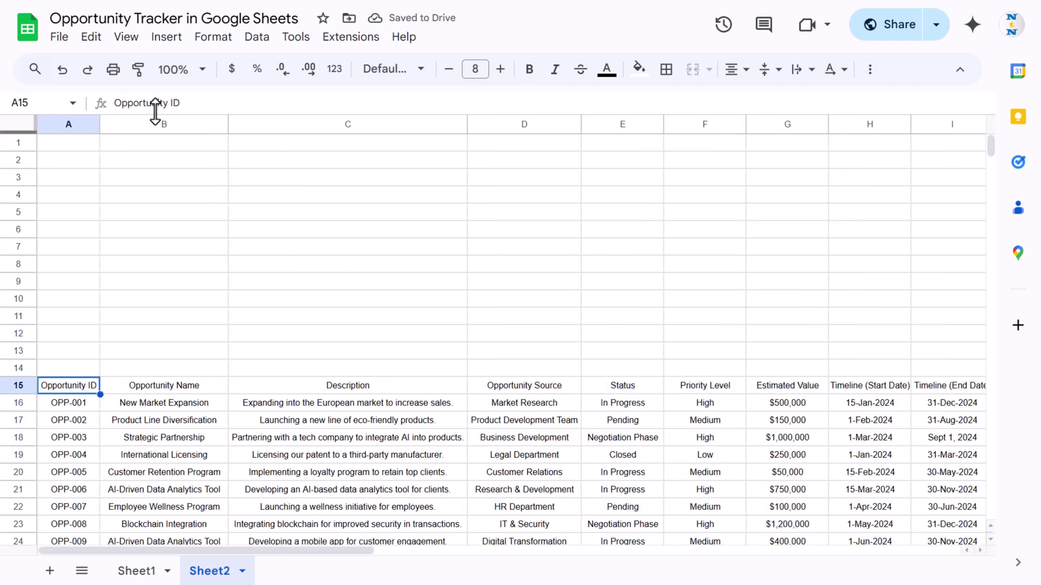
click(126, 37)
mouse_move(133, 65)
click(411, 98)
Step: Apply light blue borders to all cells of the table A15:M33
click(262, 401)
key(ctrl+a)
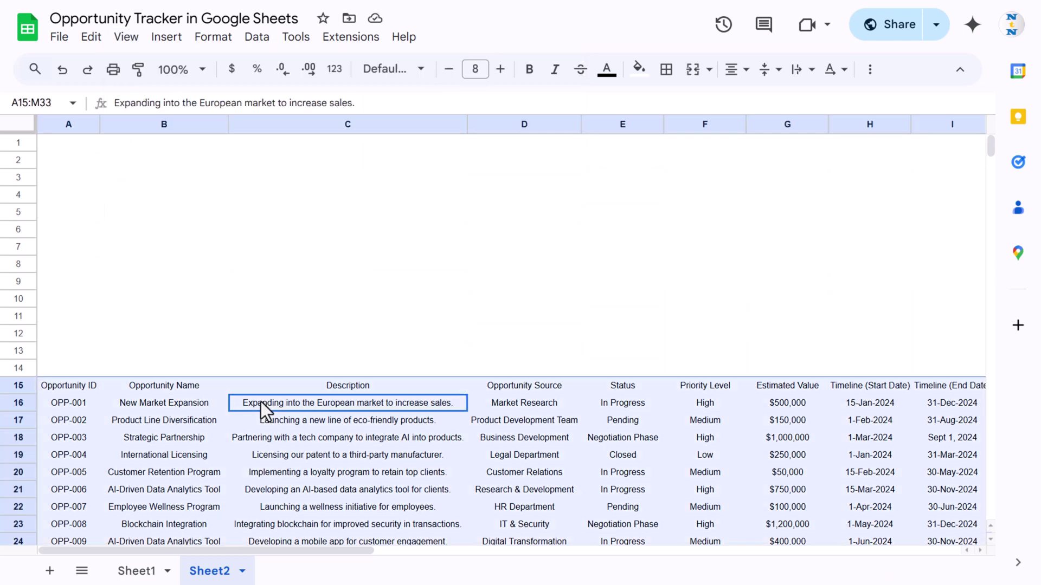
click(669, 76)
click(826, 107)
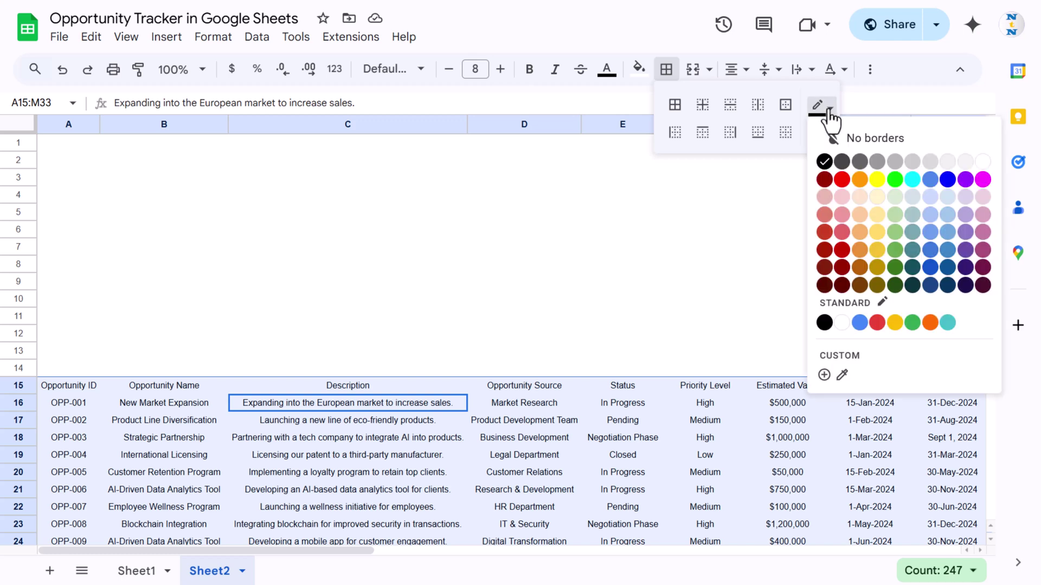
click(947, 208)
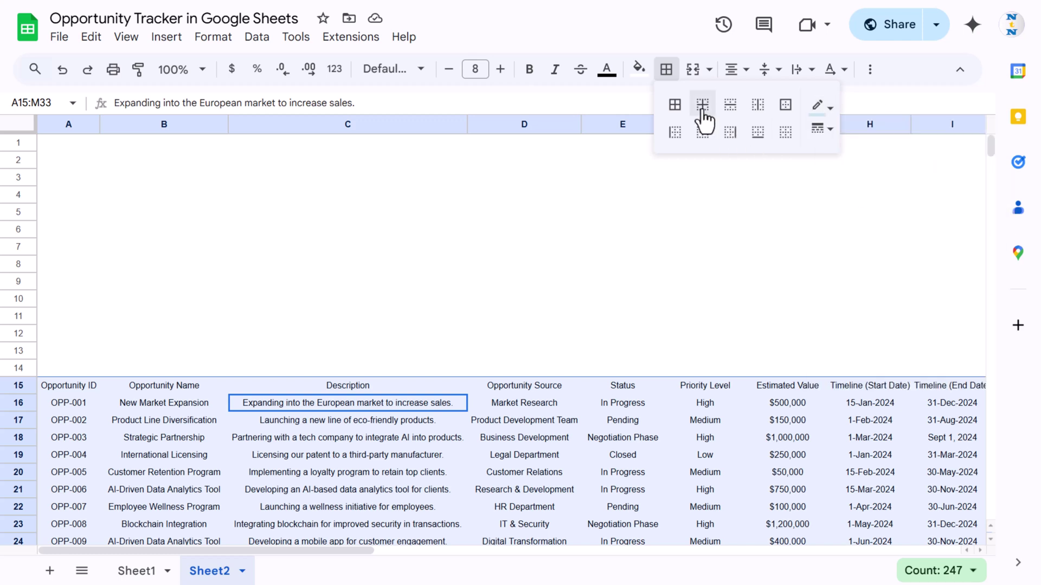
click(675, 106)
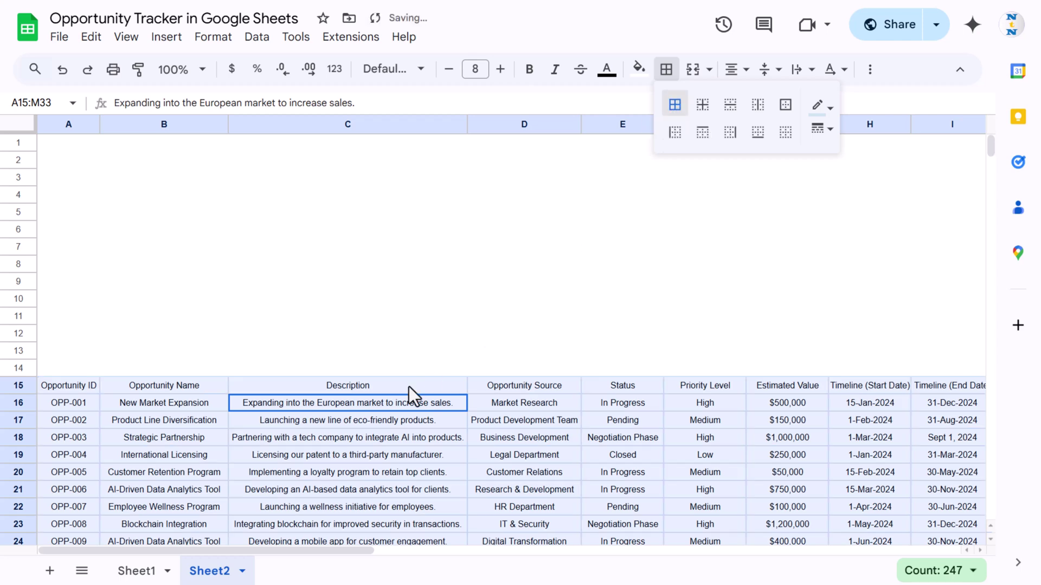
click(369, 423)
Step: Fill the table's header row A15:M15 with dark blue
click(81, 386)
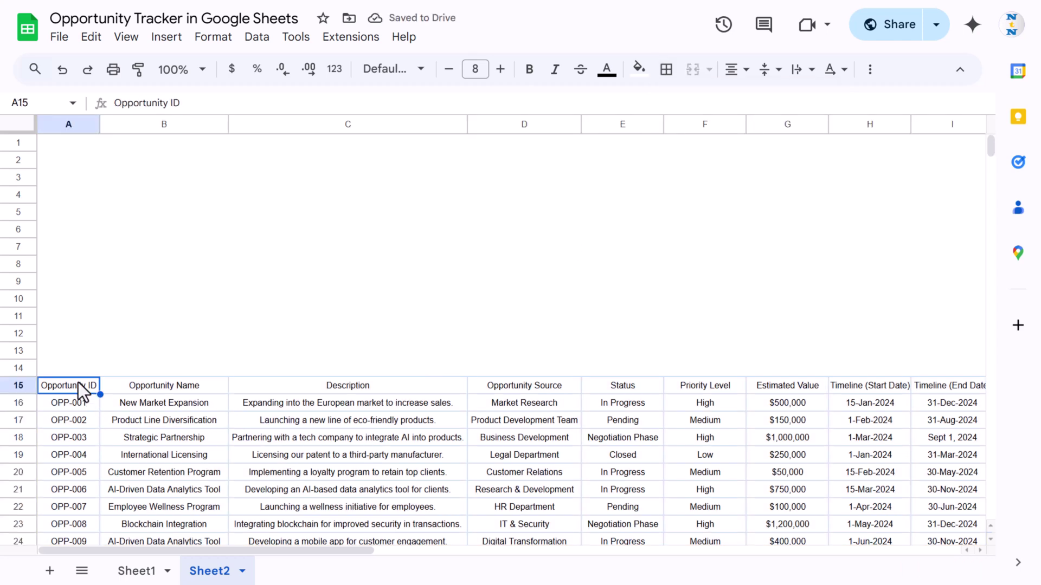
key(ctrl+shift+Right)
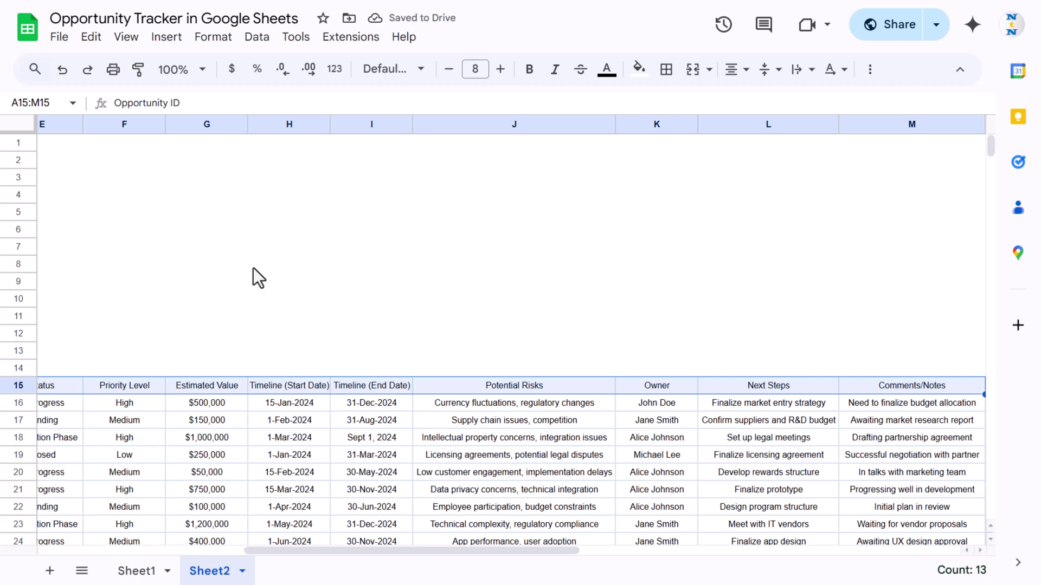
click(638, 70)
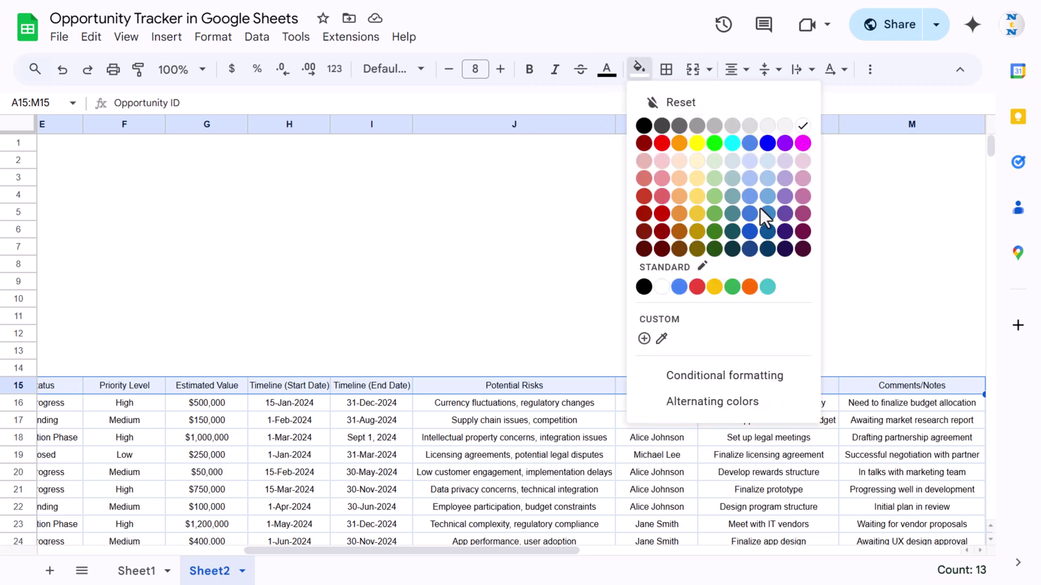
click(767, 231)
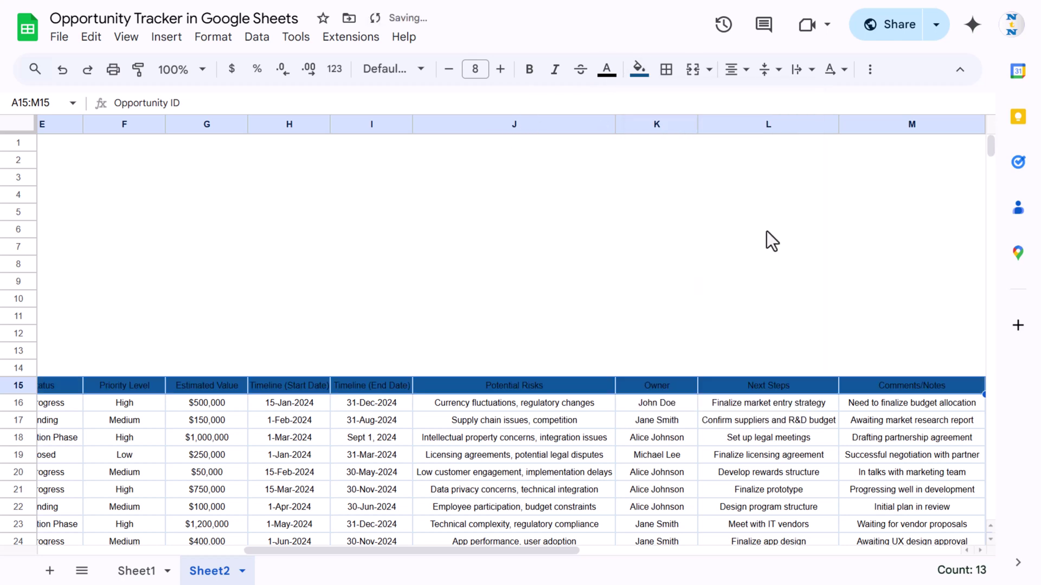
Step: Make the header row text white and bold, with font size 9
click(606, 73)
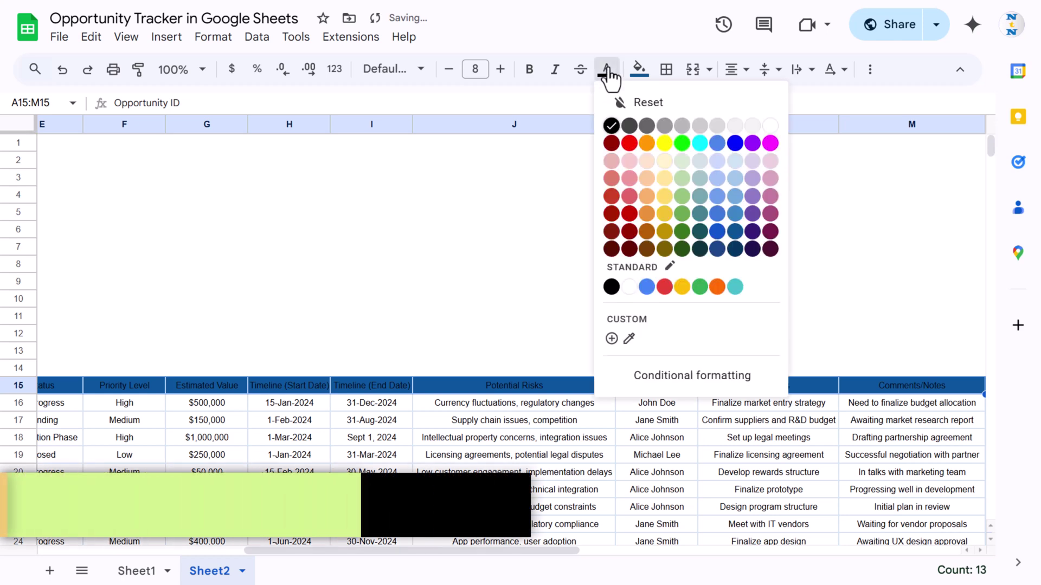
click(770, 128)
click(529, 70)
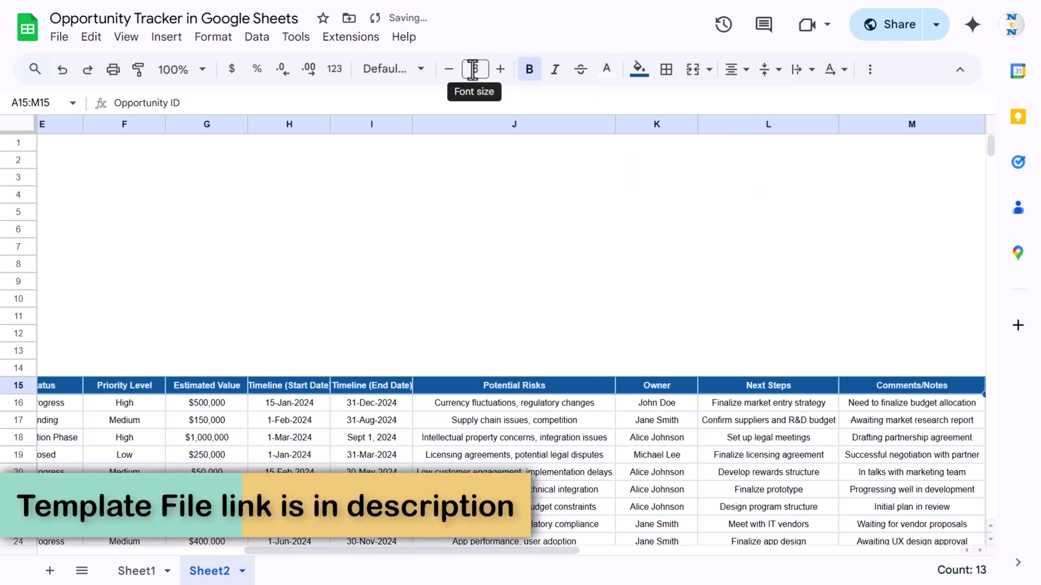
click(499, 70)
Step: Widen the Timeline (Start Date) and Timeline (End Date) columns to fit their headers
click(371, 385)
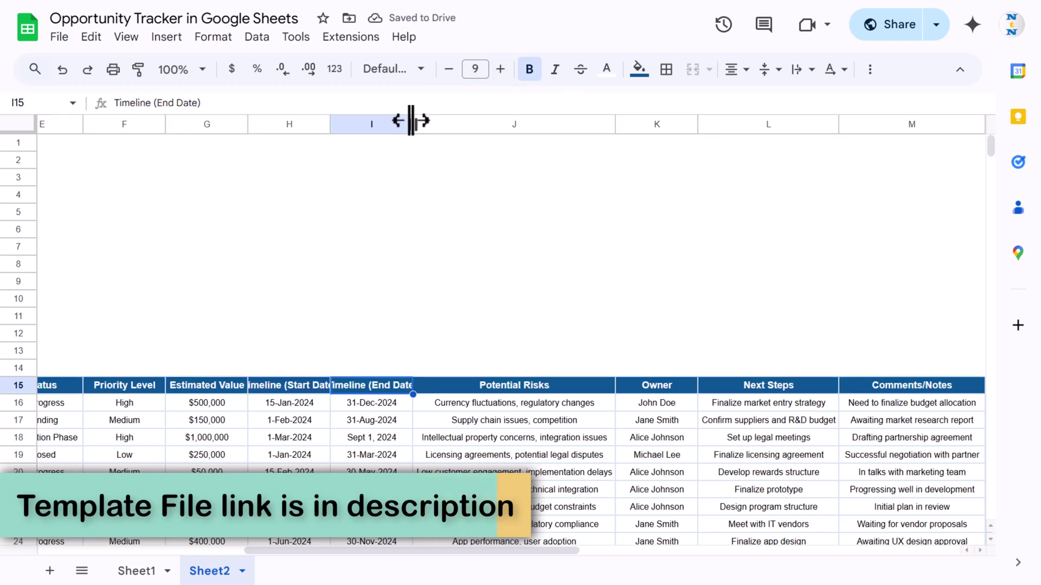
double_click(411, 121)
double_click(330, 121)
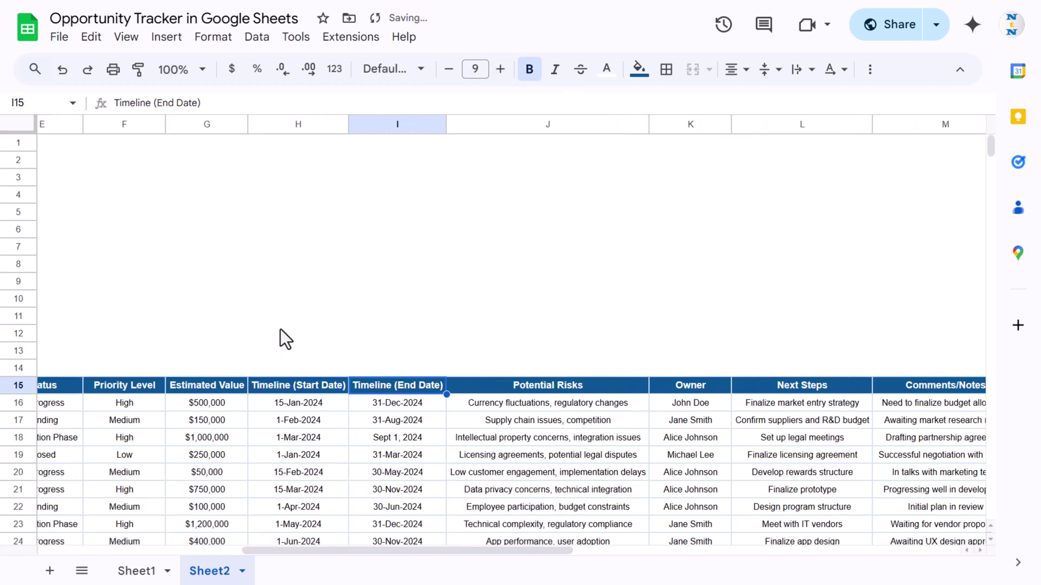
Step: Increase the height of header row 15 and wrap the text in headers A15:M15
key(Home)
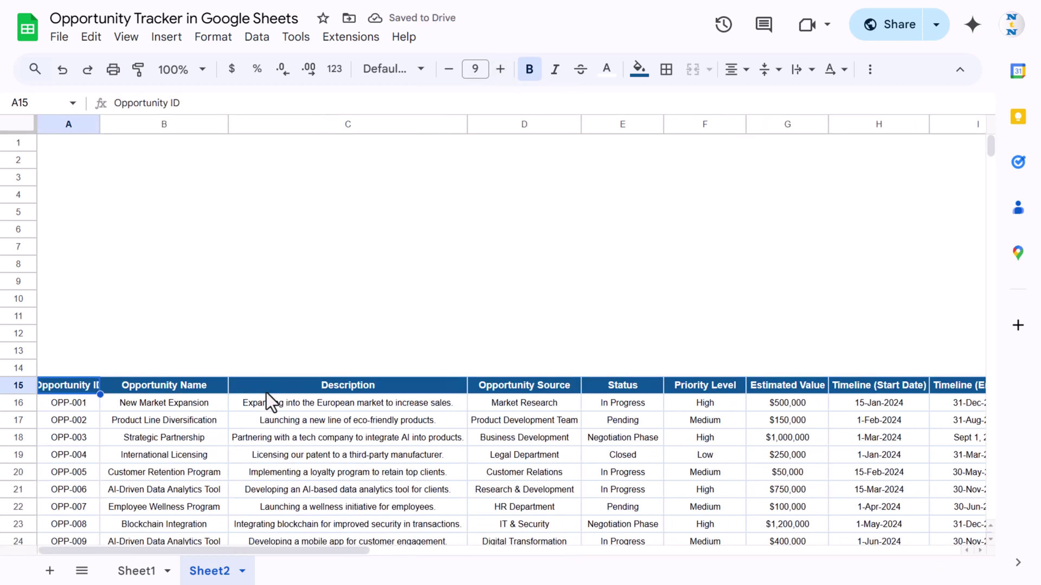
drag(17, 394, 18, 406)
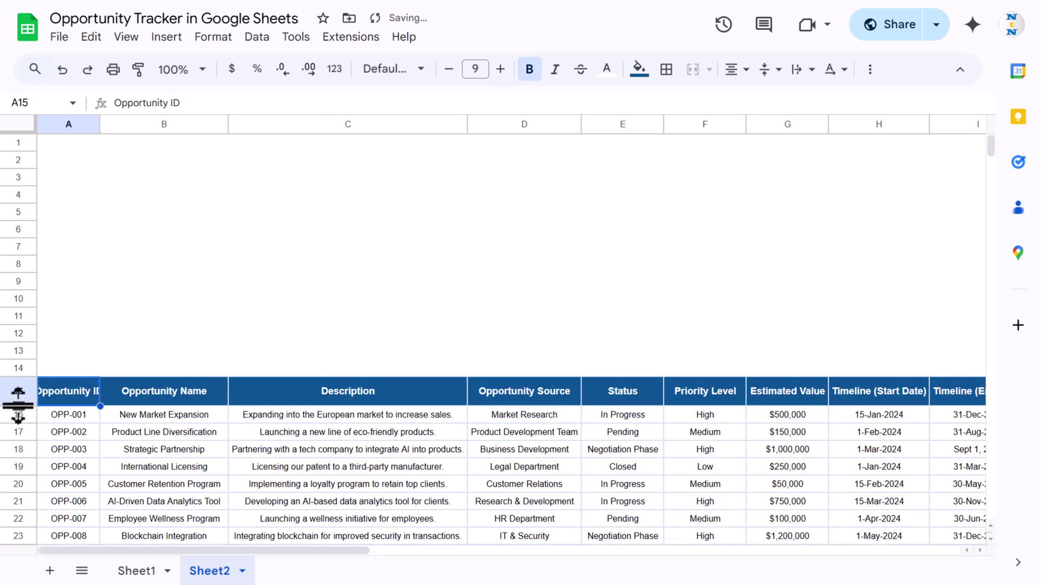
key(ctrl+shift+Right)
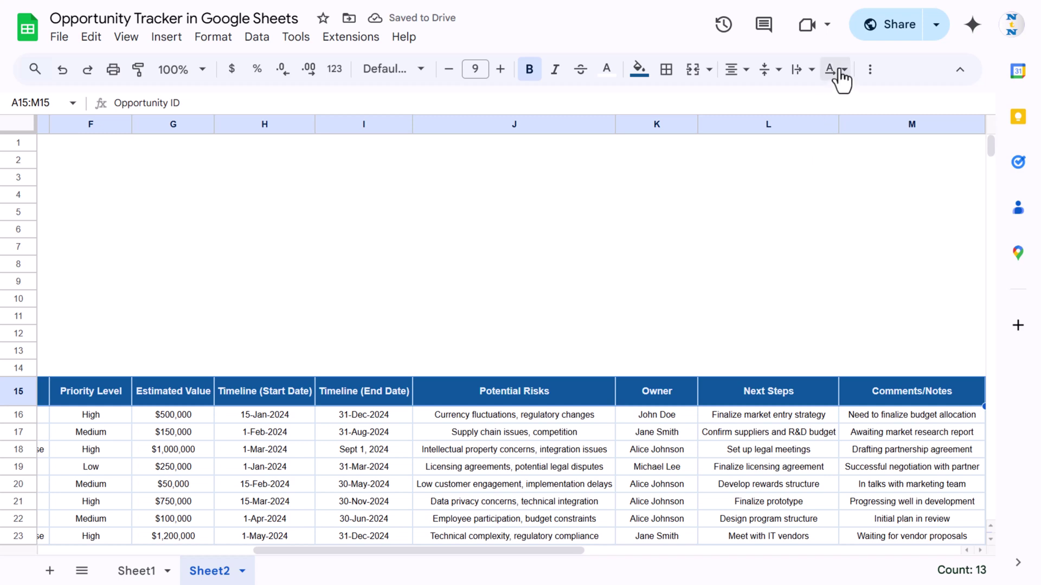
click(800, 71)
click(829, 100)
Step: Make row 1 about twice as tall and merge cells A1:M1 into one title cell
click(60, 144)
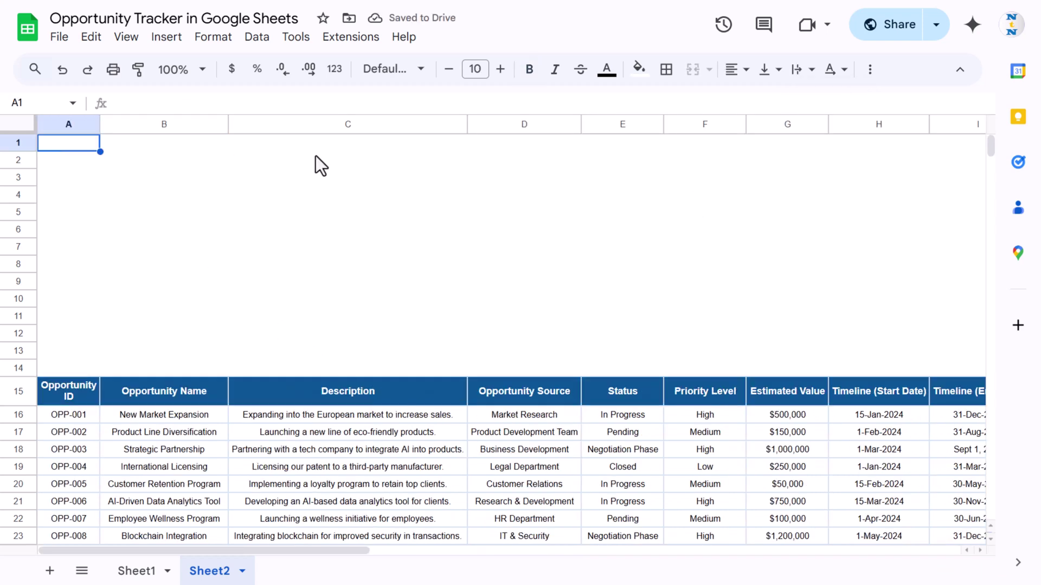
drag(21, 151, 21, 167)
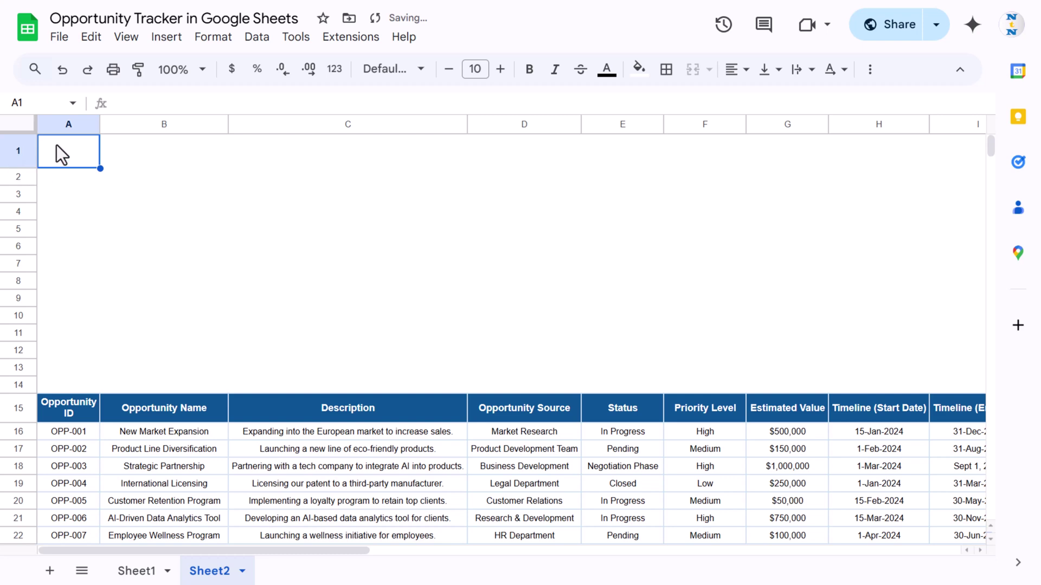
key(shift+Right)
key(shift+Right)
key(shift+Right)
key(shift+Right)
key(shift+Right)
key(shift+Right)
key(shift+Right)
key(shift+Right)
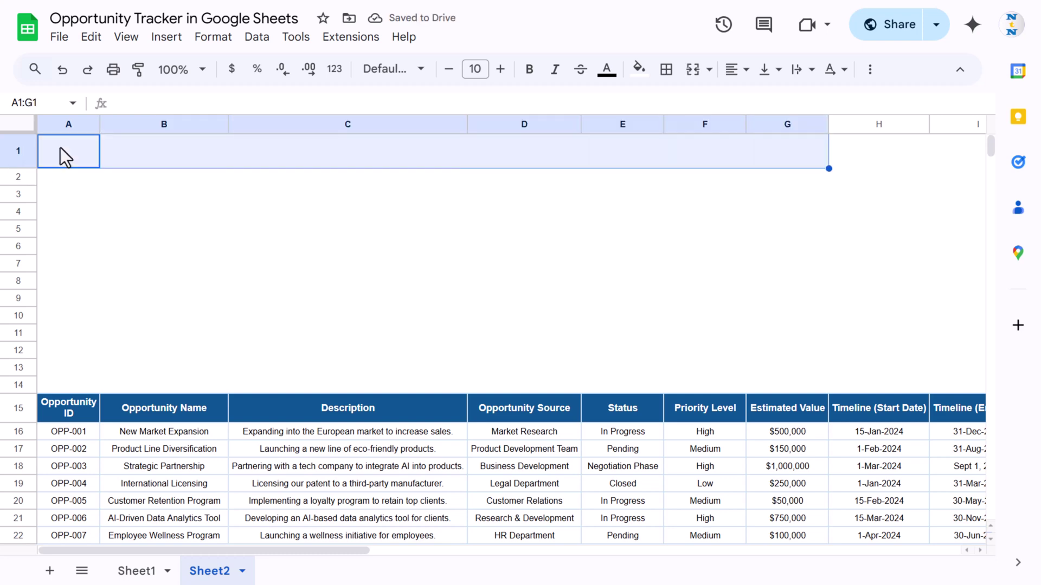
key(shift+Right)
key(shift+Right)
key(shift+Right)
key(shift+Right)
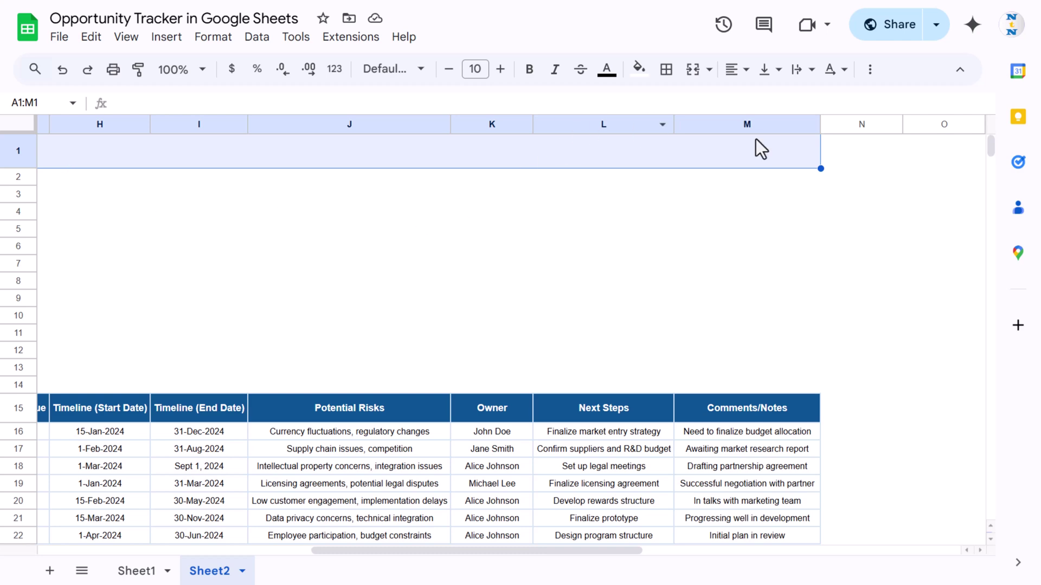
click(694, 71)
Step: Fill the merged title cell A1:M1 with dark green and set its text color to white
click(639, 71)
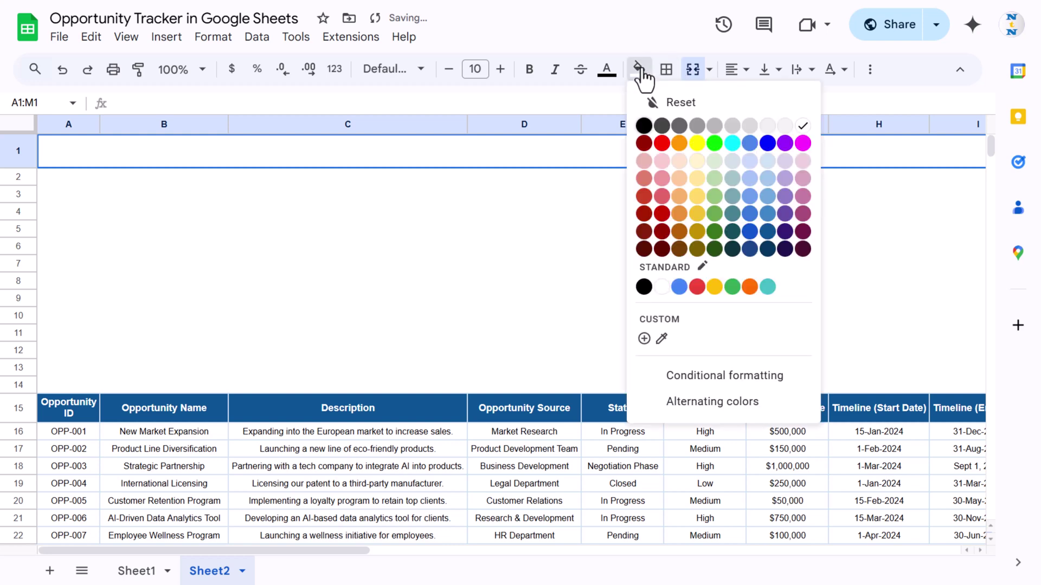
click(715, 249)
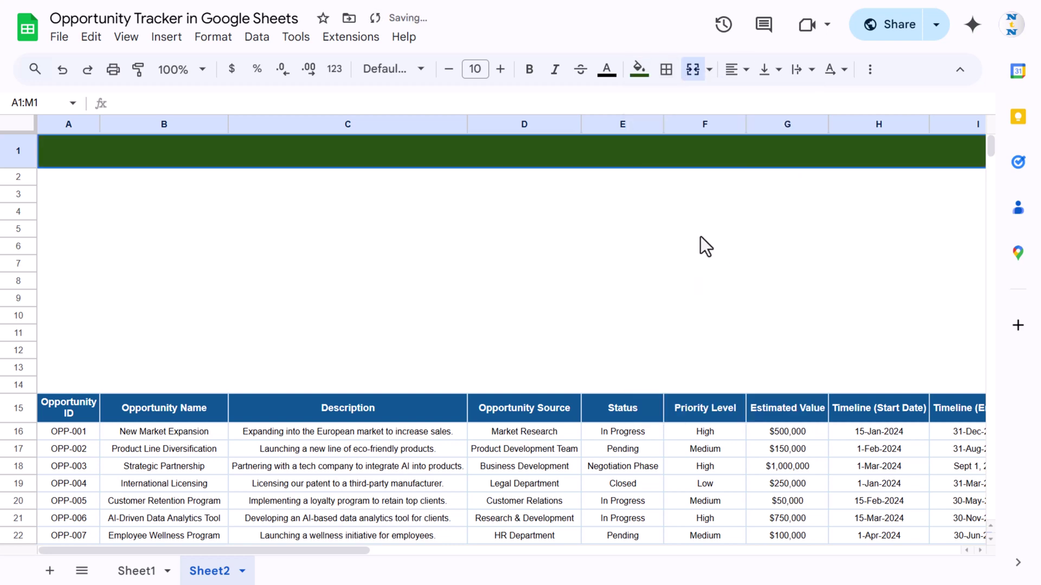
click(608, 71)
click(771, 127)
Step: Set the title cell's font size to 25 and its font to Arial Rounded
click(478, 69)
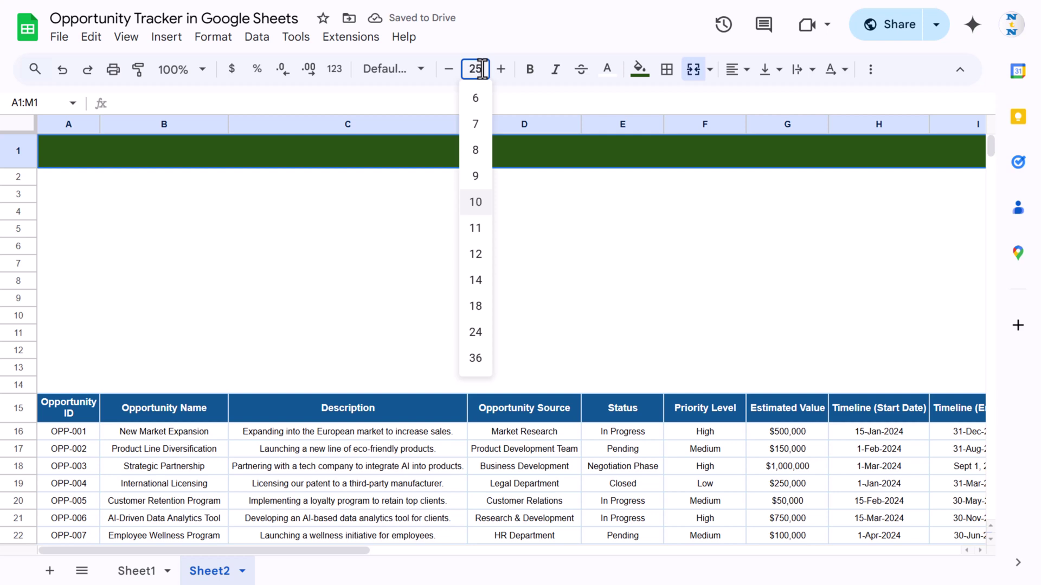
text(25)
key(Return)
click(414, 70)
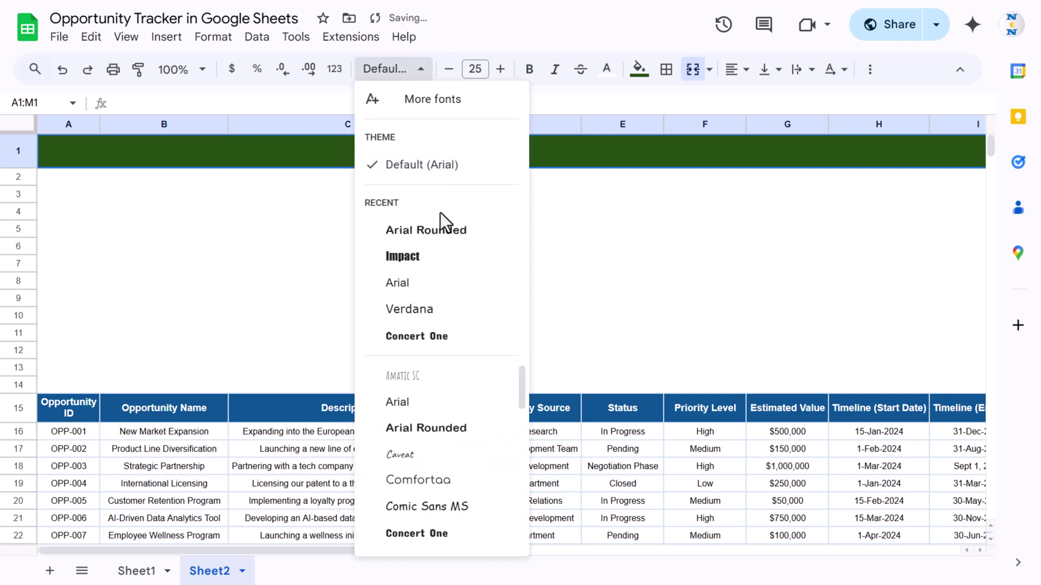
click(439, 242)
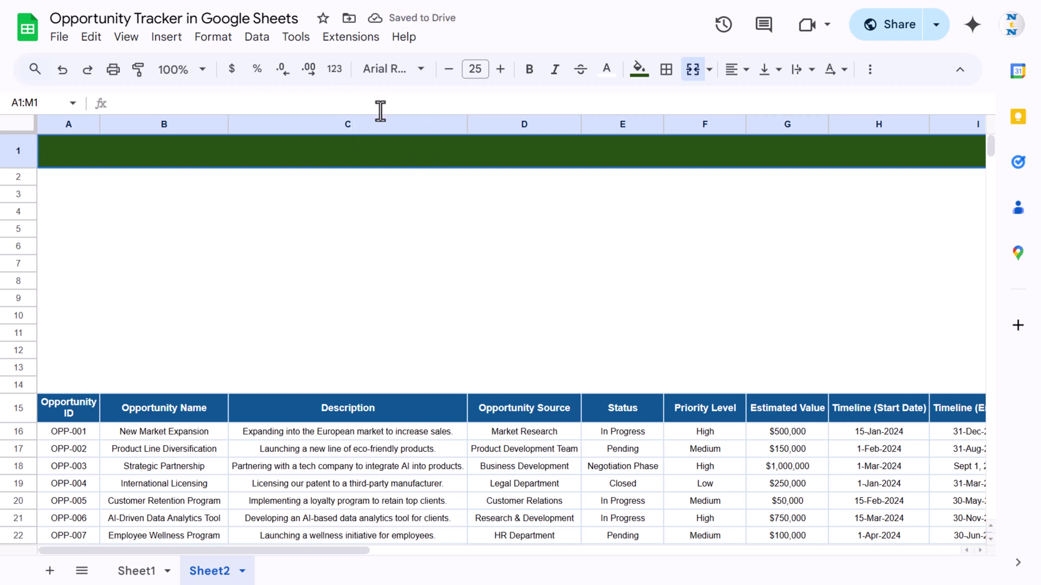
Step: Enter the title "Opportunity Tracker in Google Sheet" in merged cell A1:M1 and center it horizontally
double_click(399, 152)
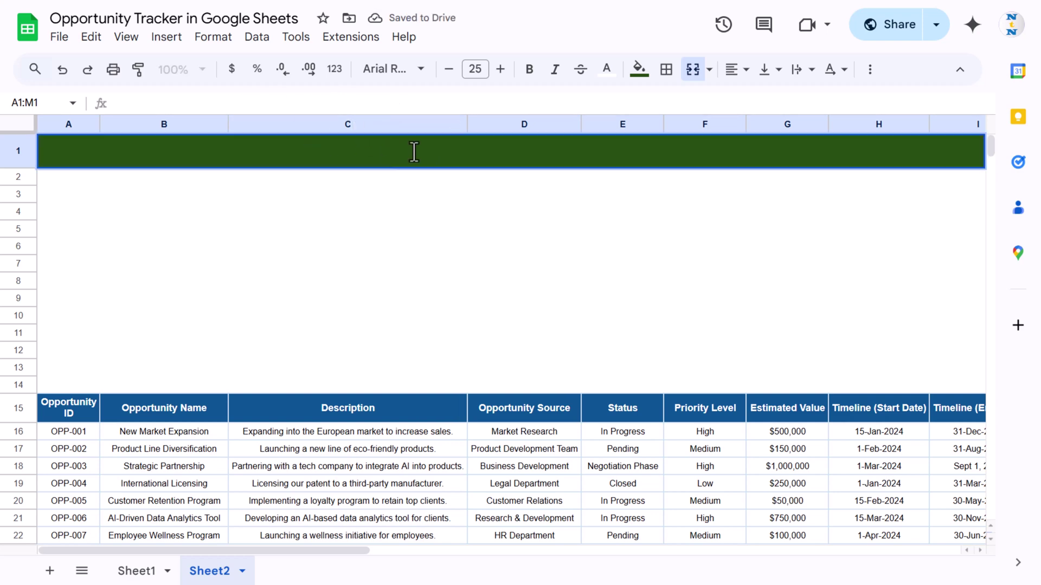
text(Opportunity Tracker in Google Sheet)
key(Return)
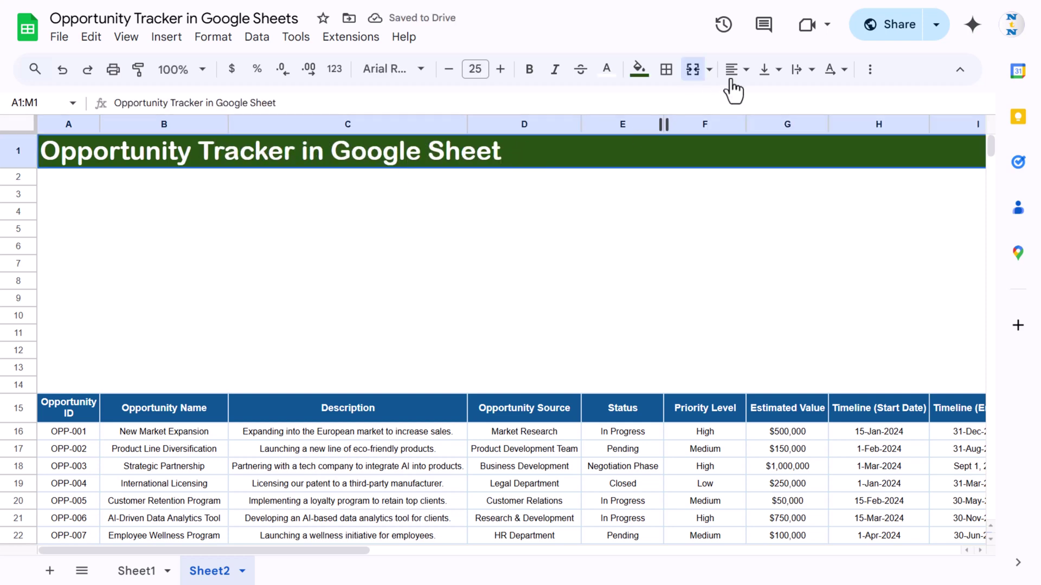
click(748, 73)
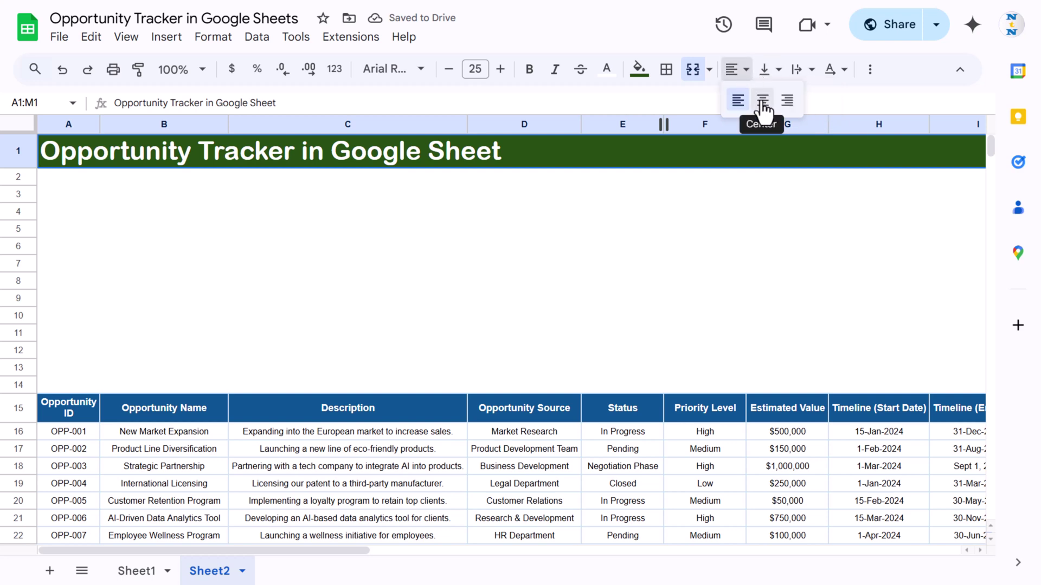
click(763, 100)
click(434, 197)
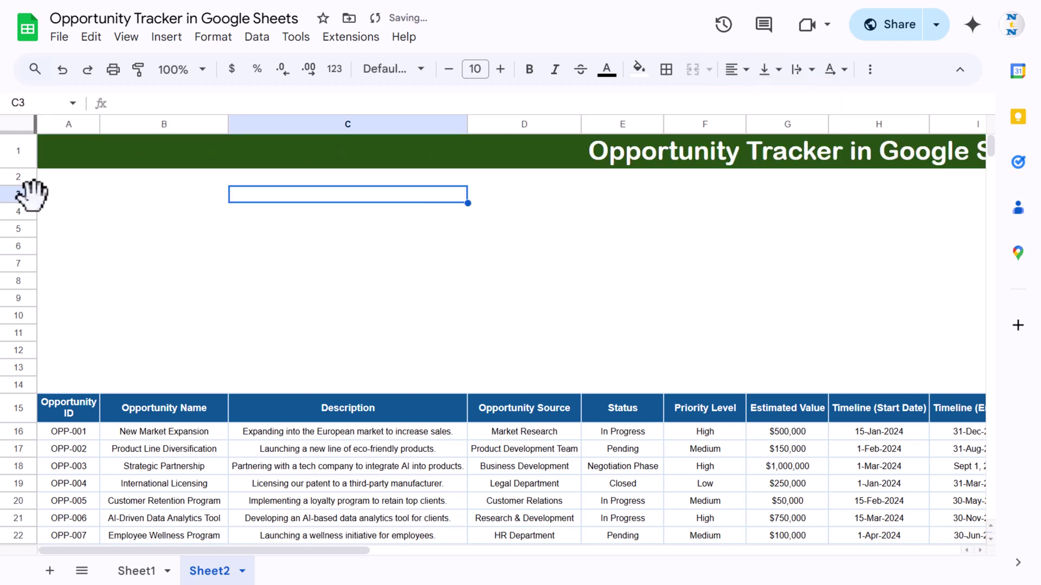
Step: Shrink rows 2 and 14 to narrow spacer rows above and below the dashboard area
drag(19, 186, 18, 175)
click(59, 184)
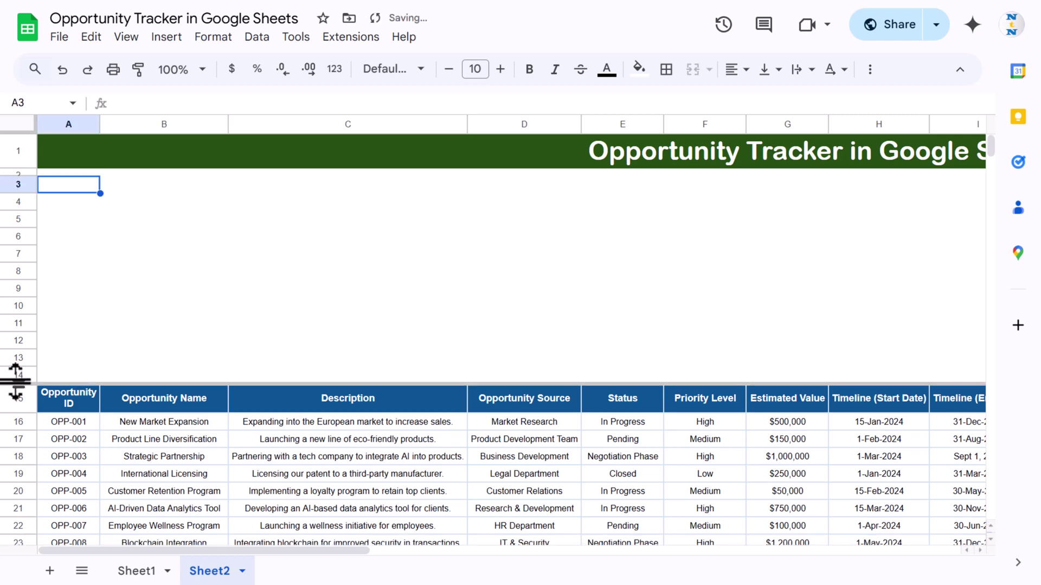
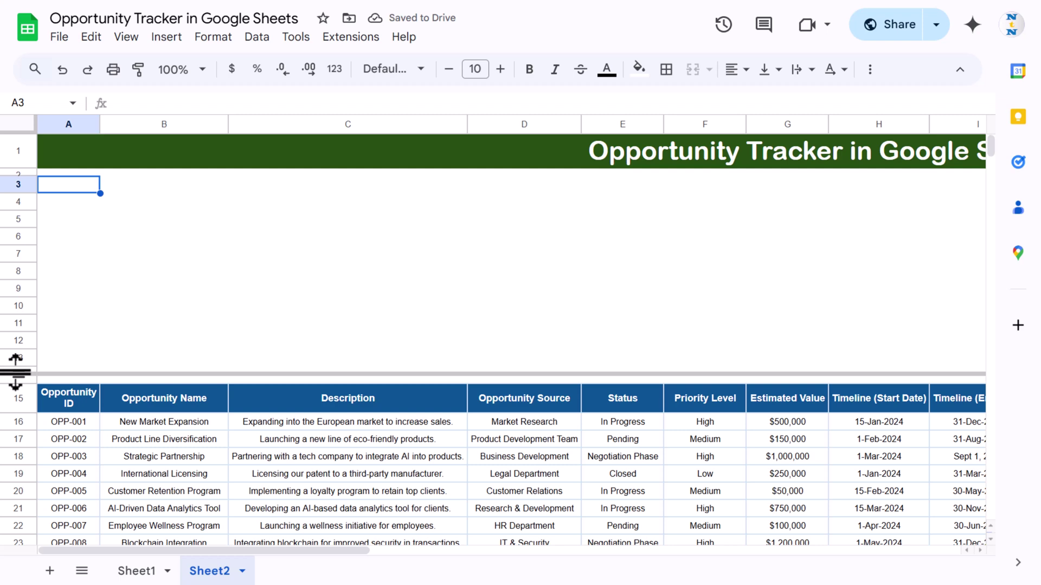
click(107, 270)
Step: Merge cells A3:B4 into one card header cell and fill it with medium green
click(60, 186)
drag(54, 185, 158, 203)
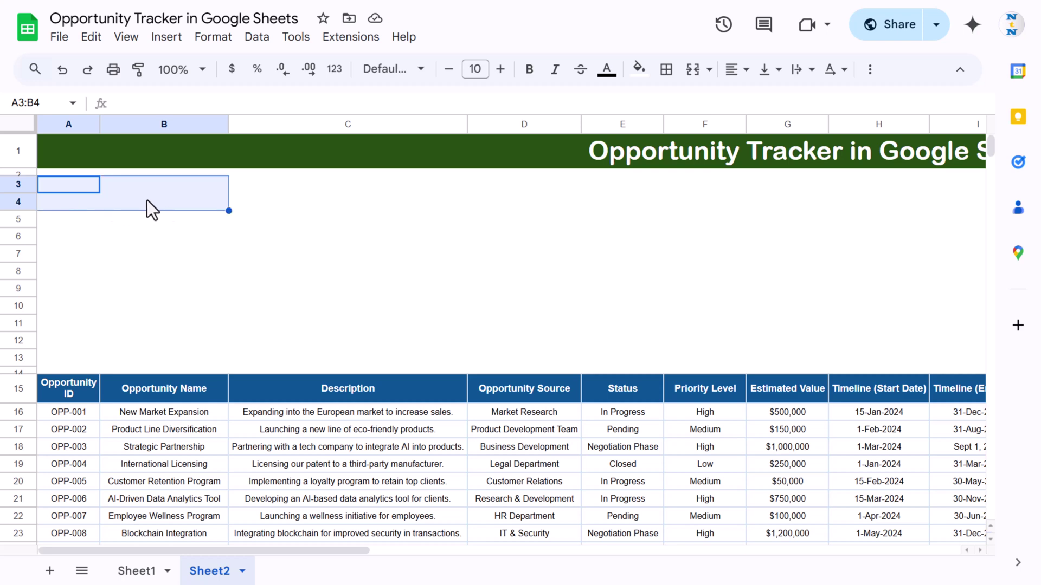
click(693, 69)
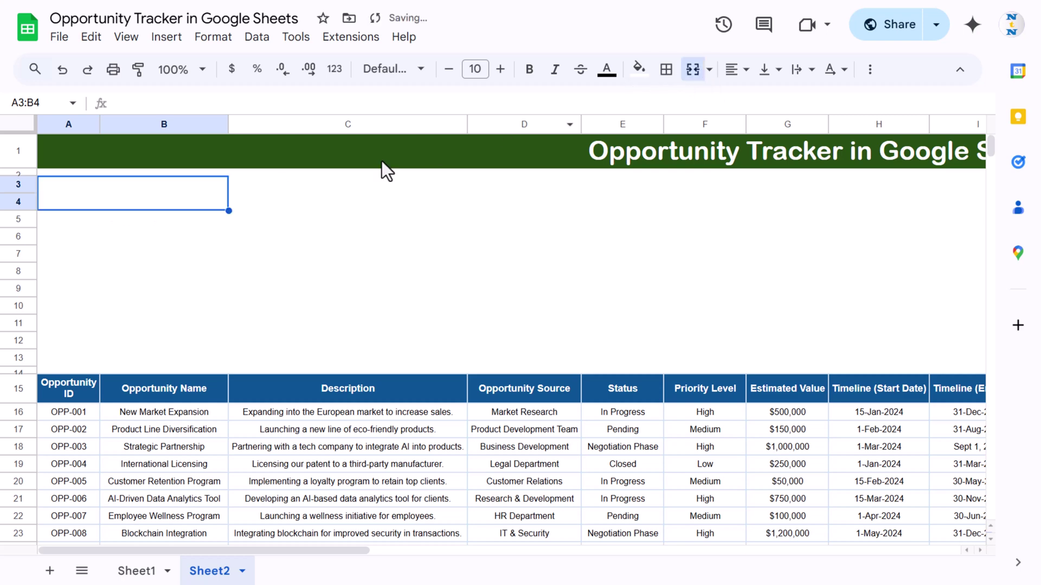
click(639, 69)
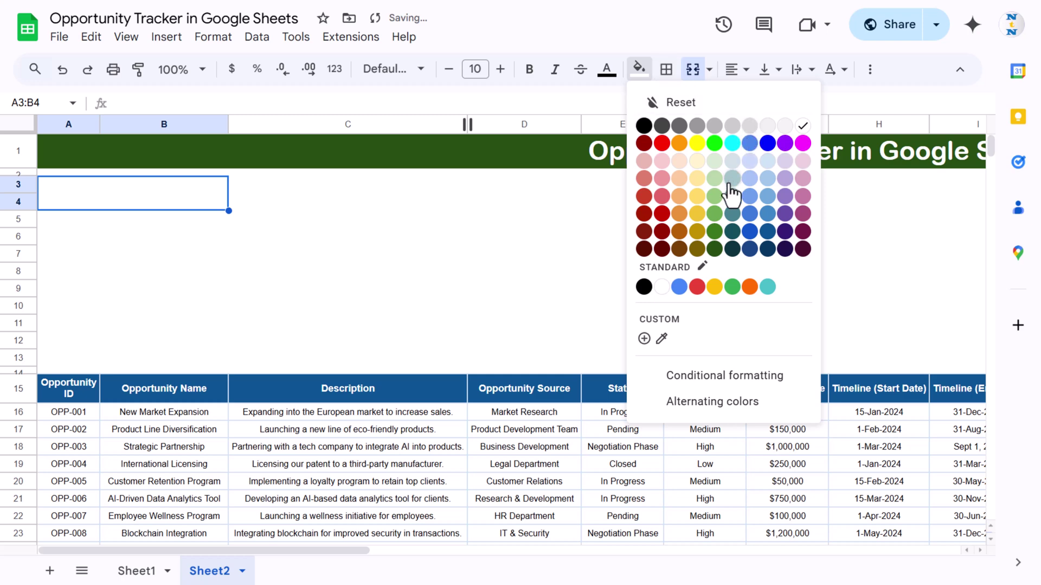
click(716, 199)
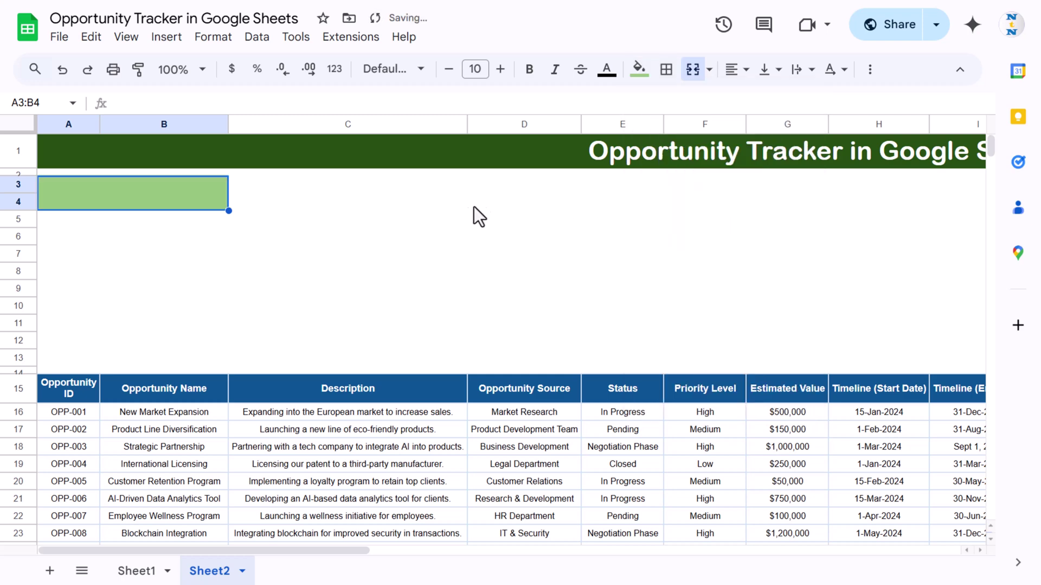
click(647, 70)
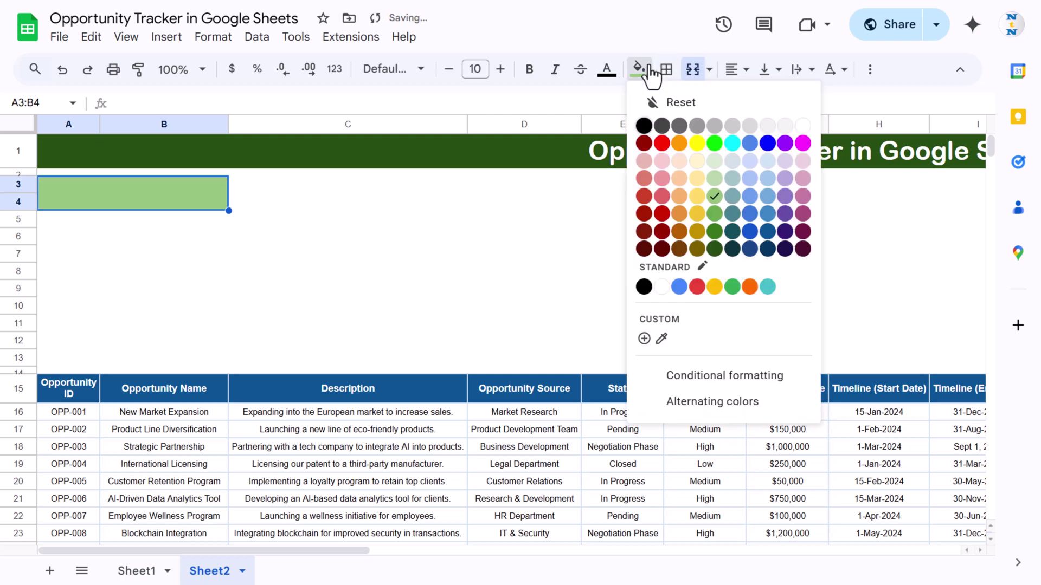
click(715, 213)
Step: Merge cells A5:B13 into one card body cell and fill it with light green
drag(50, 217, 206, 355)
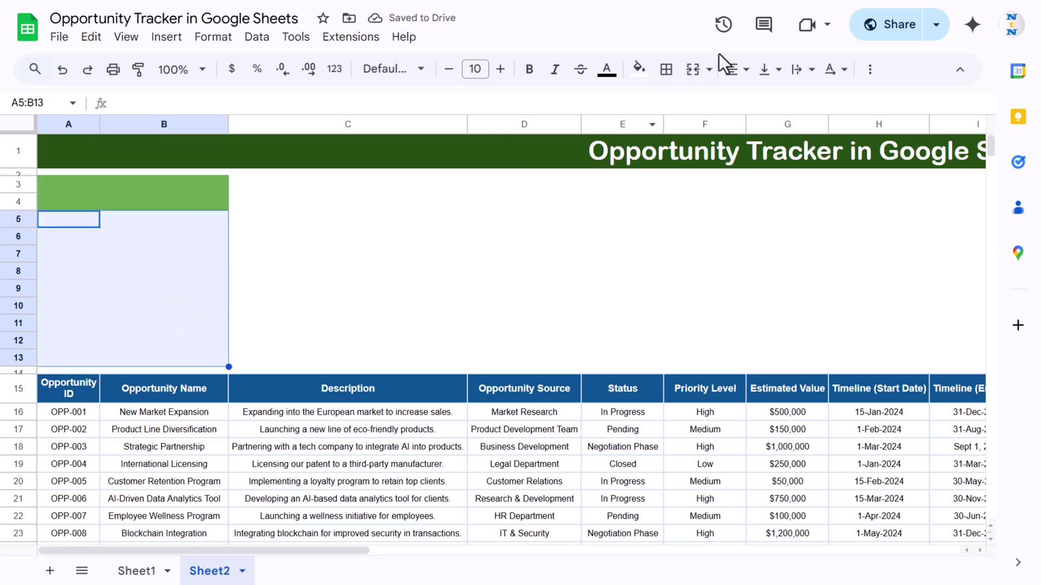
click(692, 71)
click(640, 69)
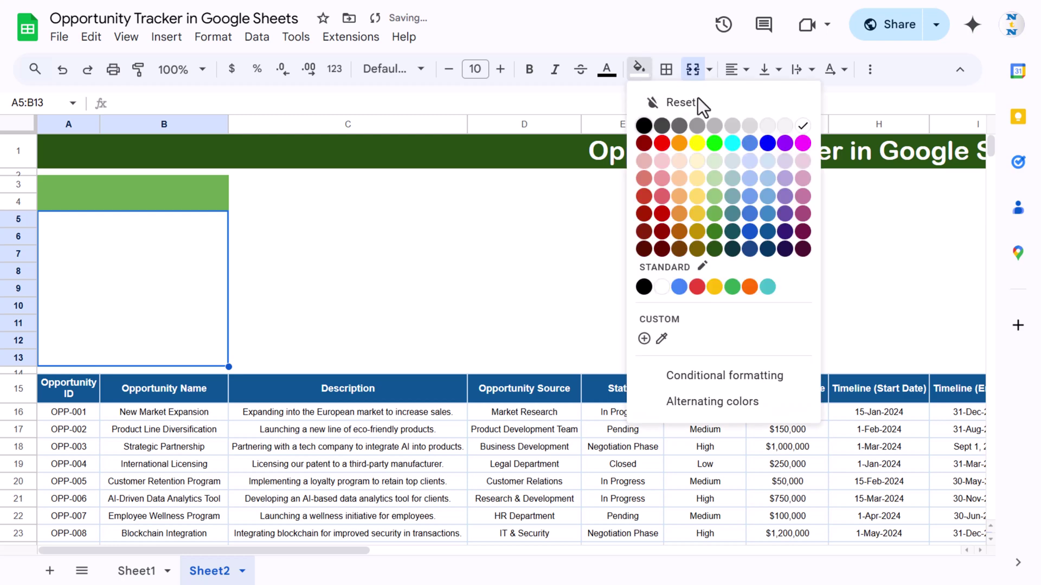
click(714, 178)
click(343, 238)
Step: Enter "Total Opportunity" in merged cell A3:B4 and center it horizontally and vertically
click(166, 187)
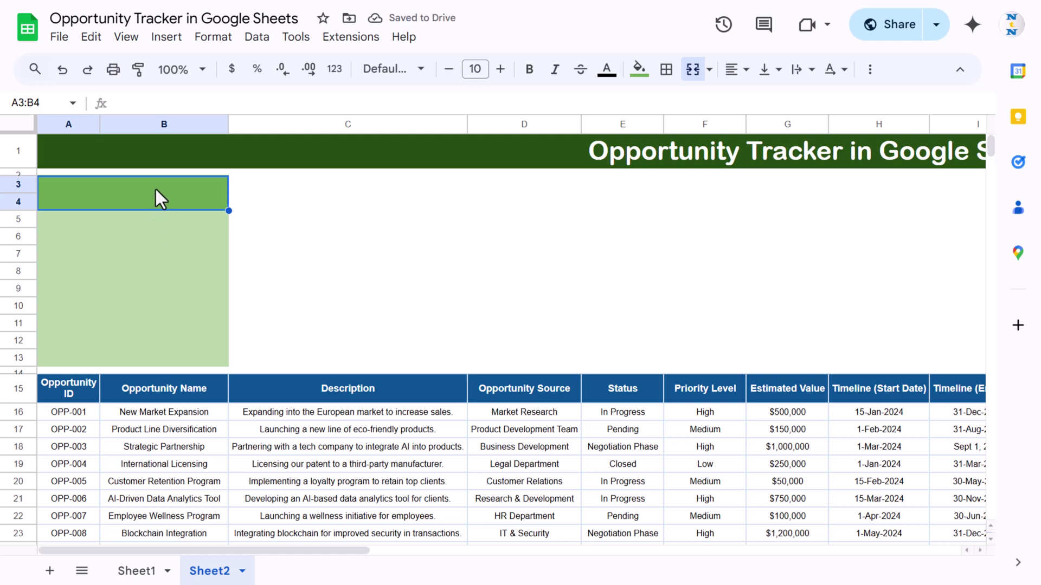
text(Total O)
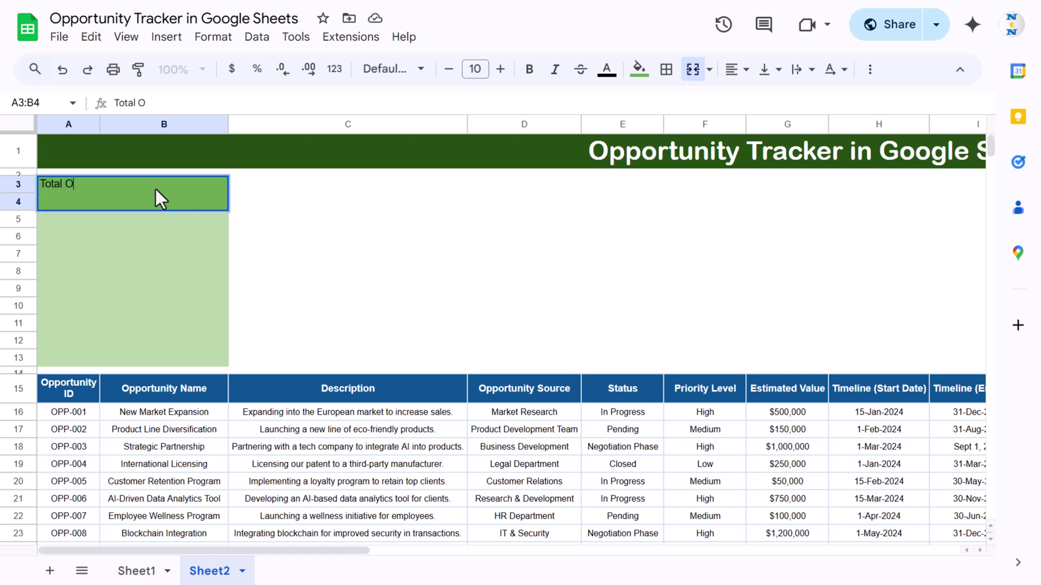
text(pportunity)
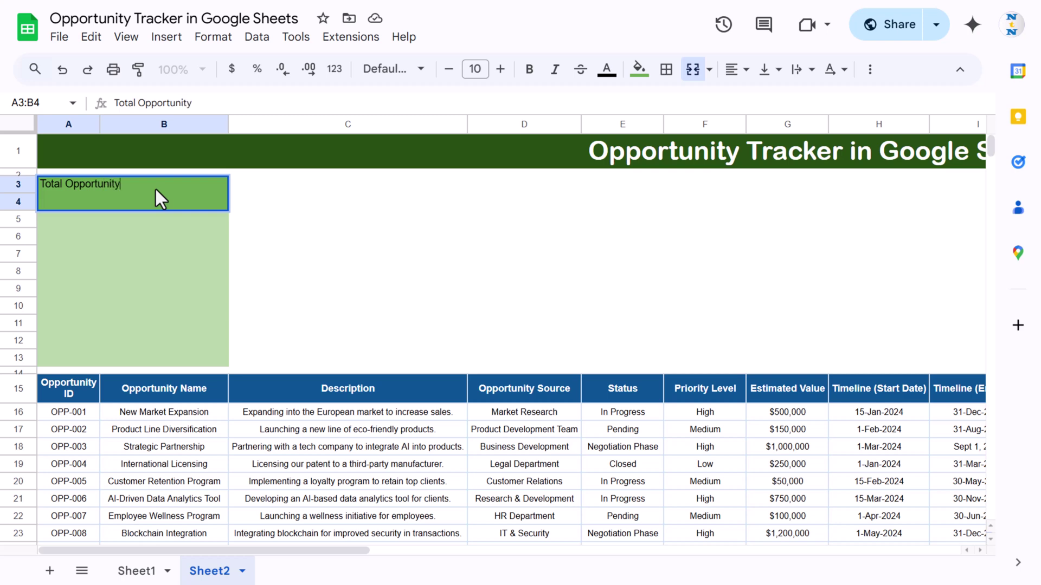
key(Return)
click(222, 181)
click(733, 71)
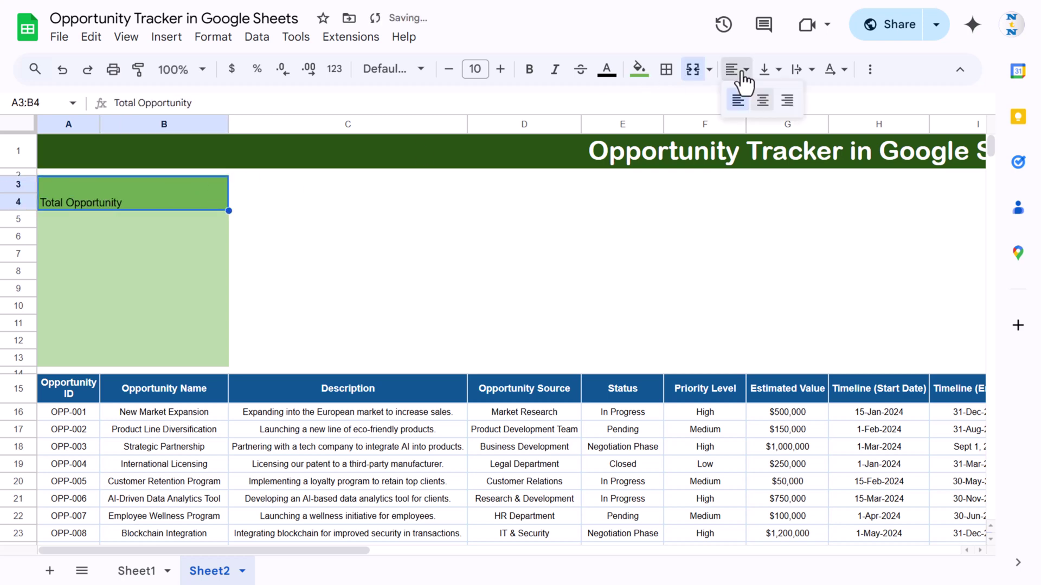
click(765, 101)
click(769, 69)
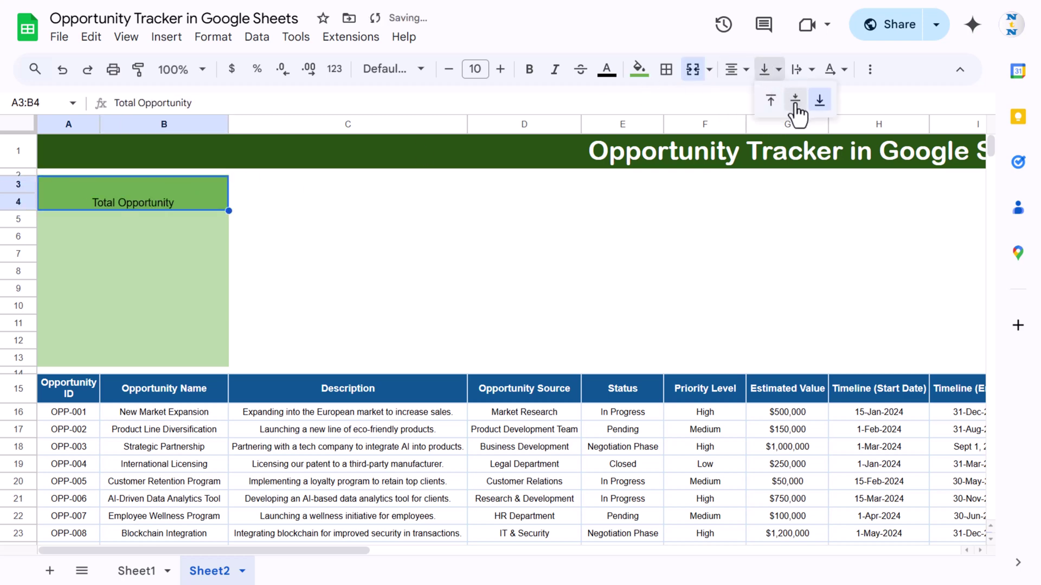
click(793, 99)
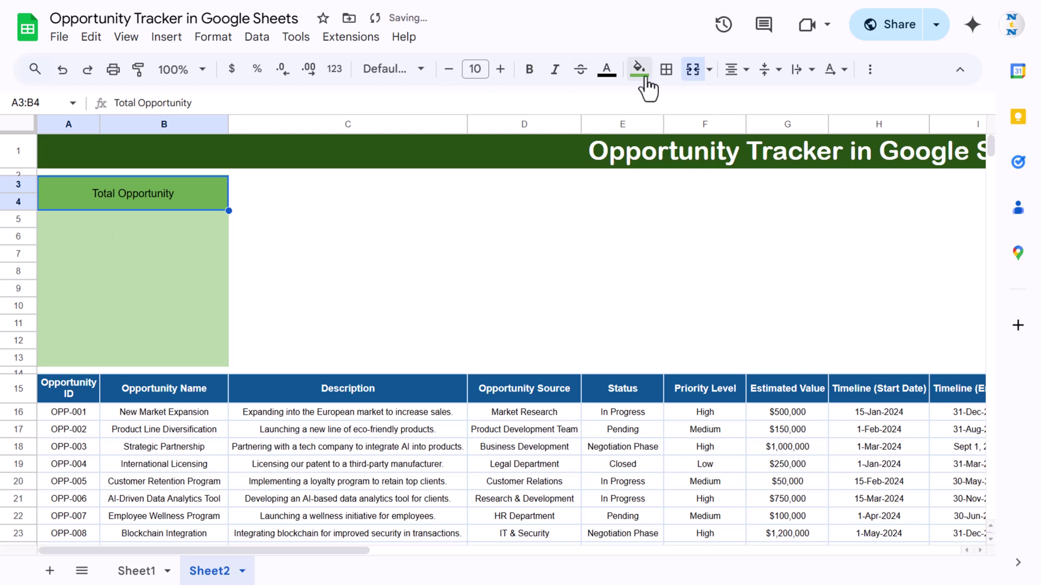
Step: Format the "Total Opportunity" header with white text in Arial Rounded, size 14
click(608, 71)
click(770, 125)
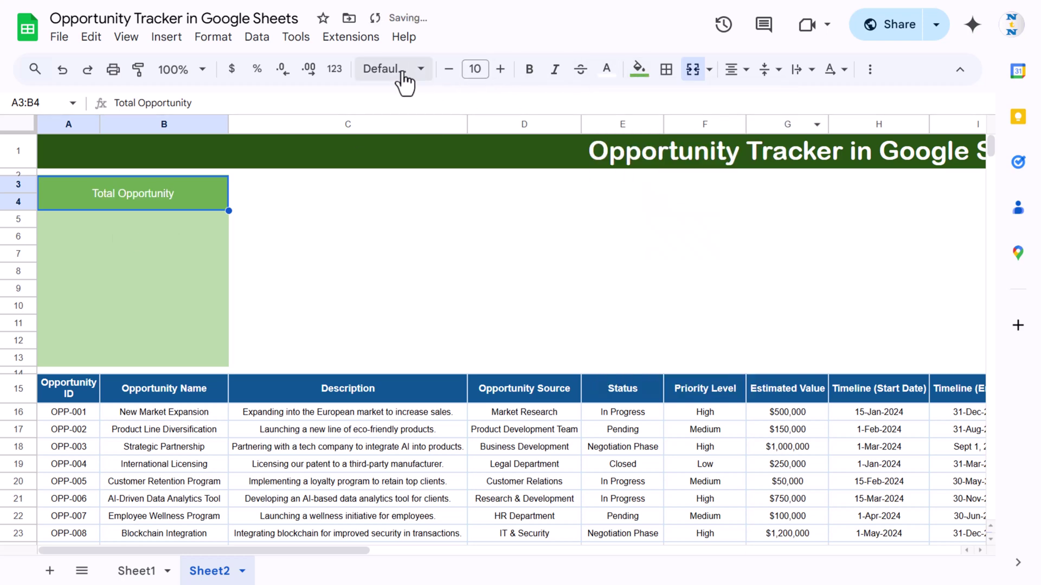
click(393, 69)
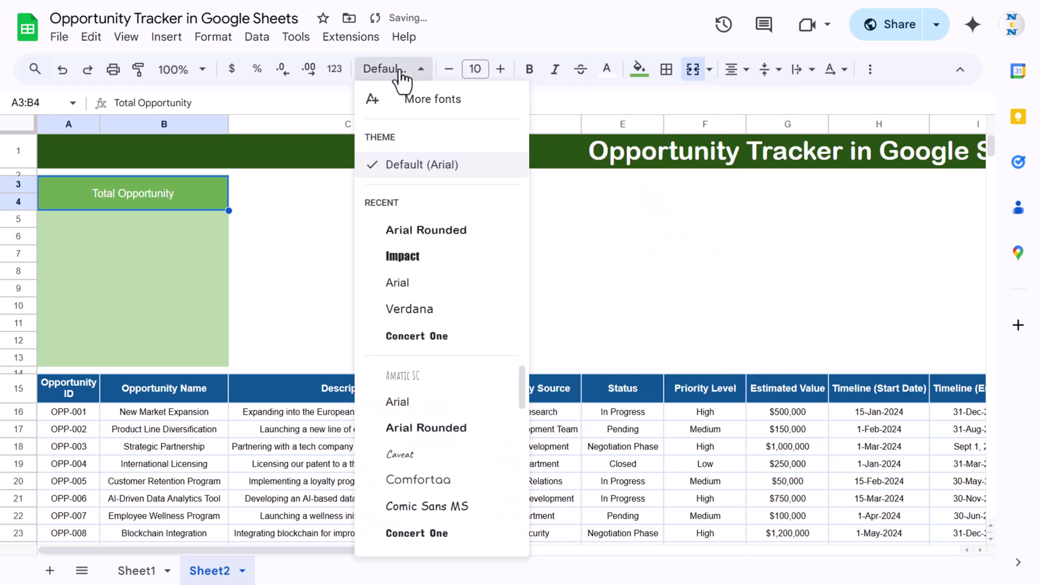
click(424, 232)
click(500, 69)
click(500, 69)
click(500, 69)
click(499, 69)
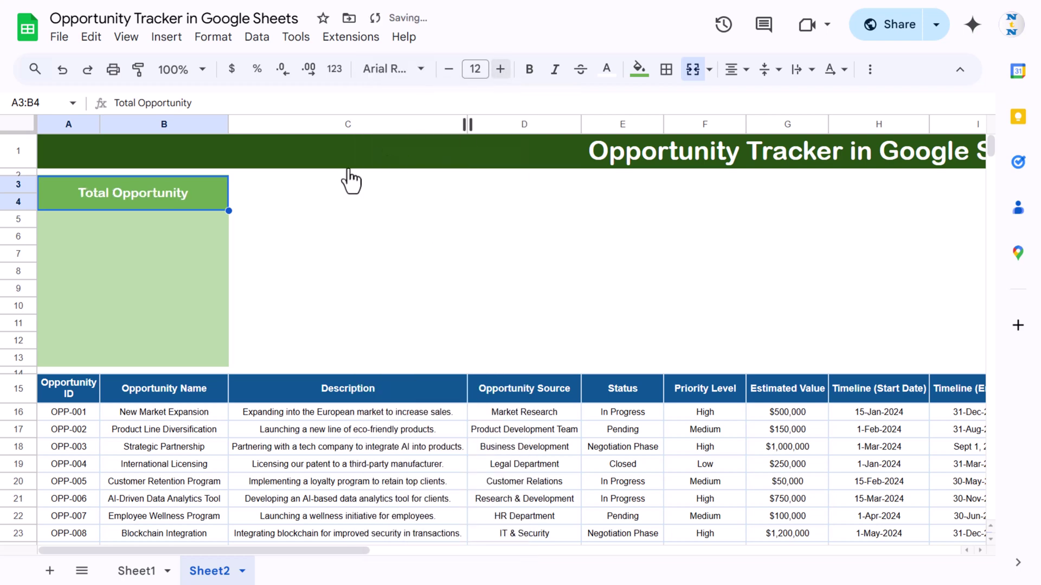
Step: Enter =COUNTA(A16:A1000) in merged cell A5:B13 to count the opportunity IDs
click(190, 266)
text(=cou)
key(Down)
key(Tab)
click(67, 412)
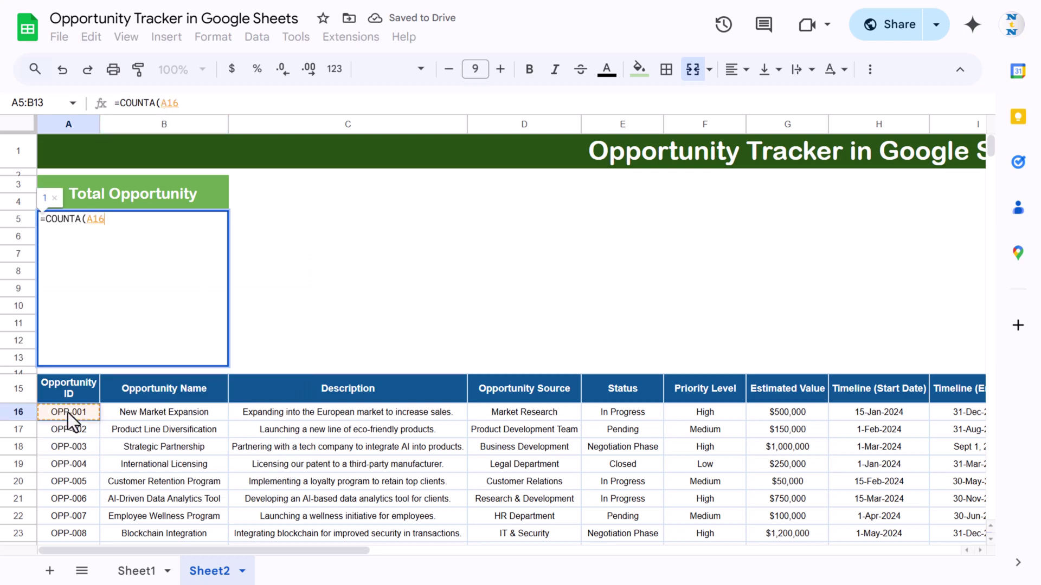
key(ctrl+shift+Down)
key(ctrl+shift+Down)
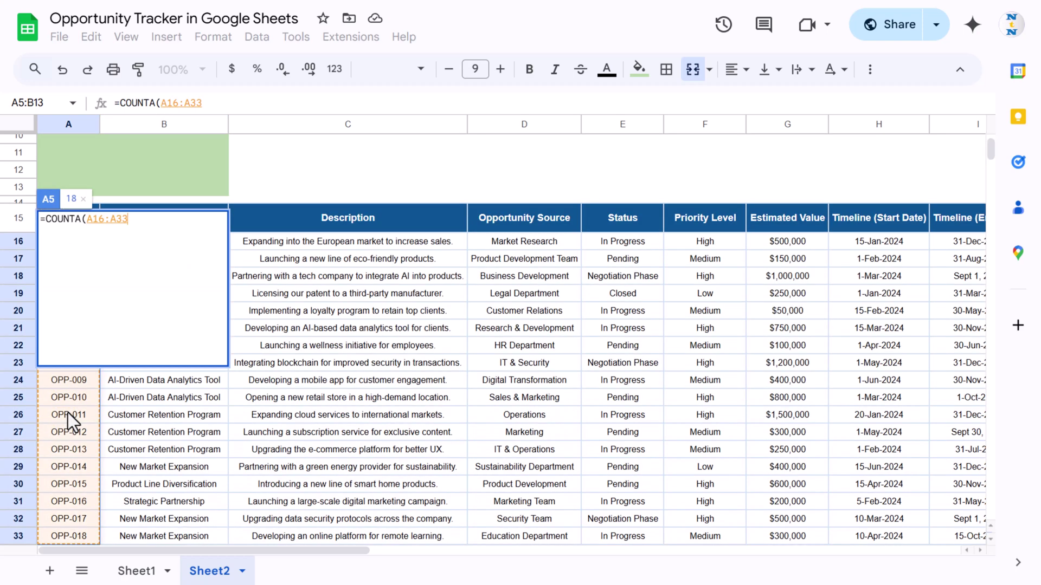
key(Return)
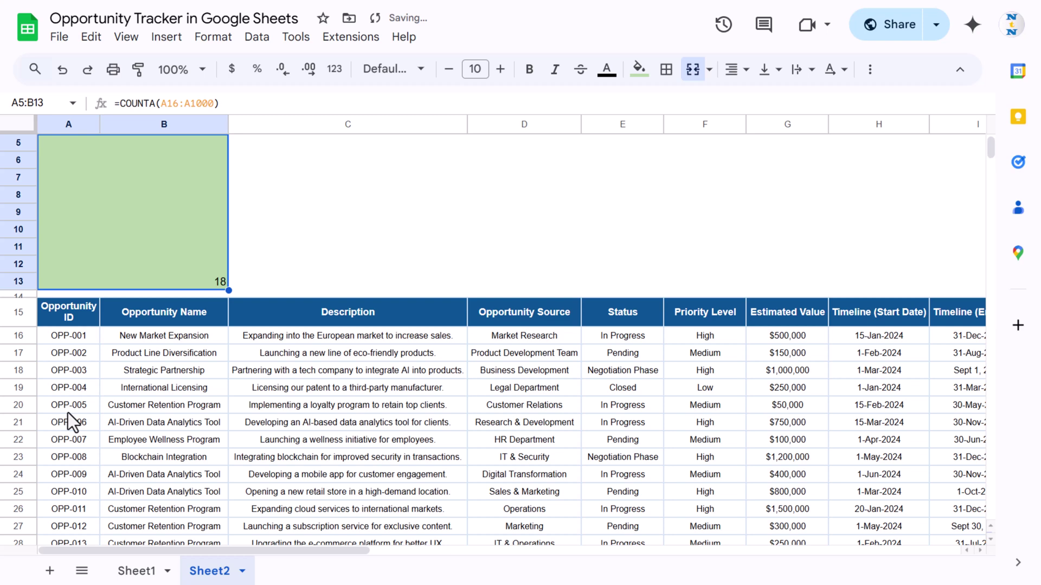
scroll(136, 353, up, 1)
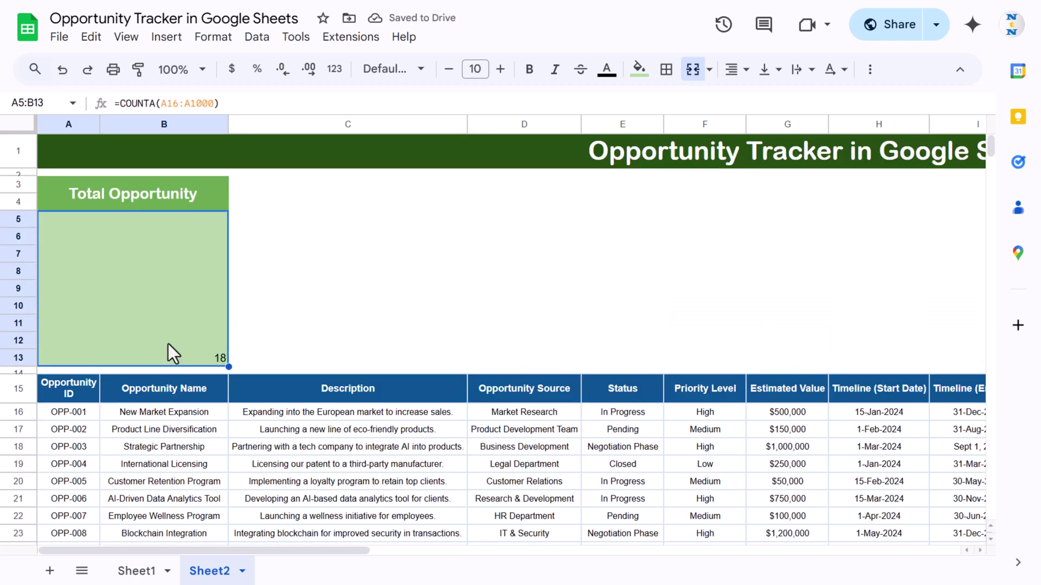
Step: Center the count in A5:B13 horizontally and vertically
click(742, 71)
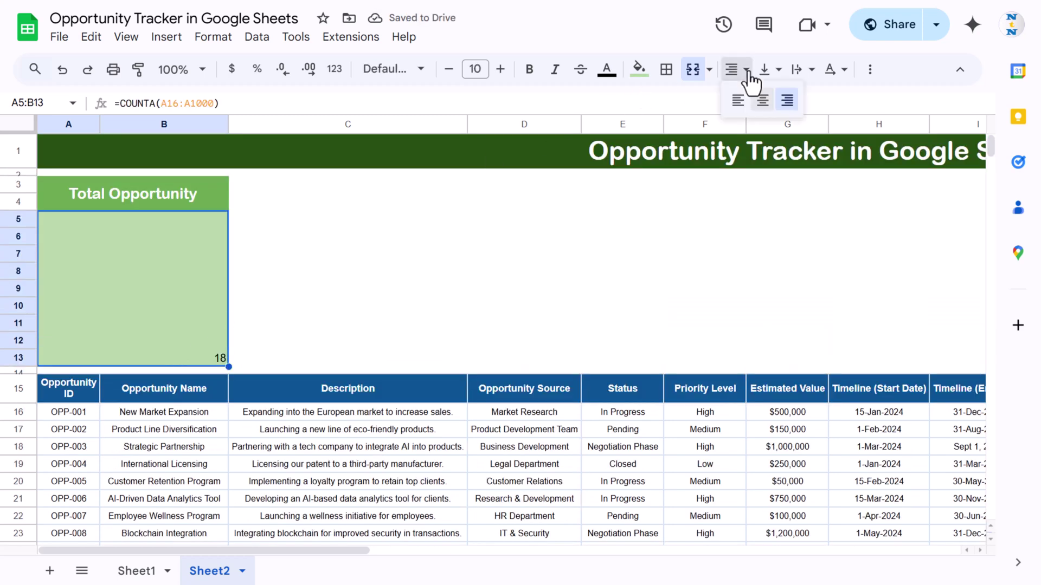
click(762, 101)
click(769, 70)
click(792, 101)
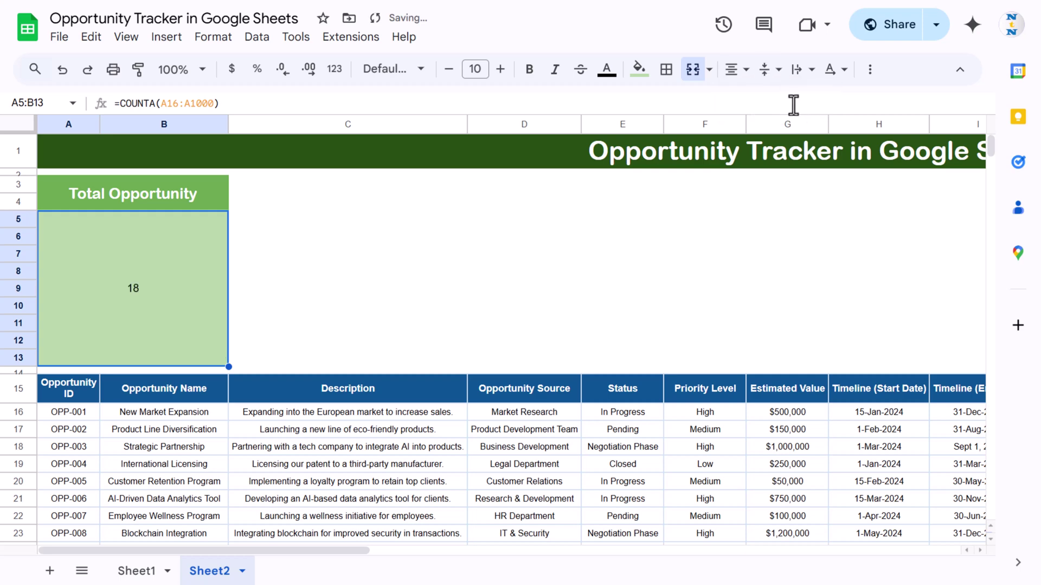
Step: Set the count in A5:B13 to Arial Rounded at font size 140
click(413, 73)
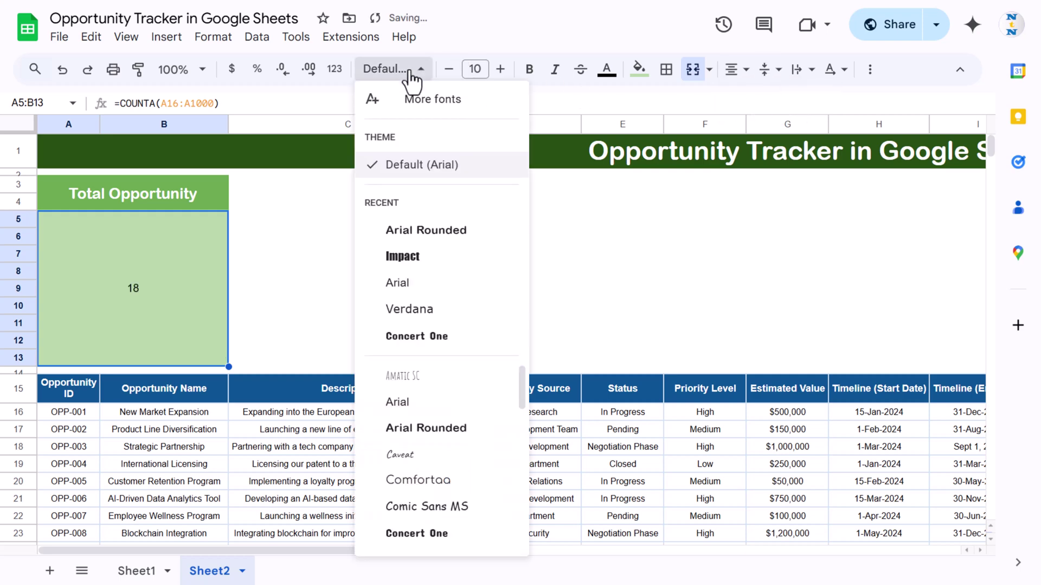
click(425, 230)
click(479, 70)
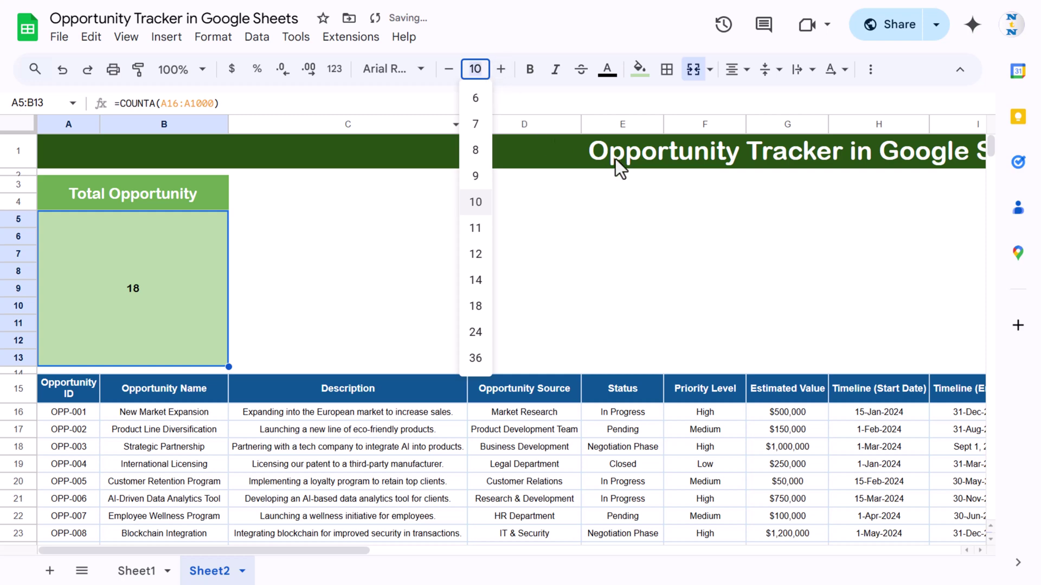
text(14)
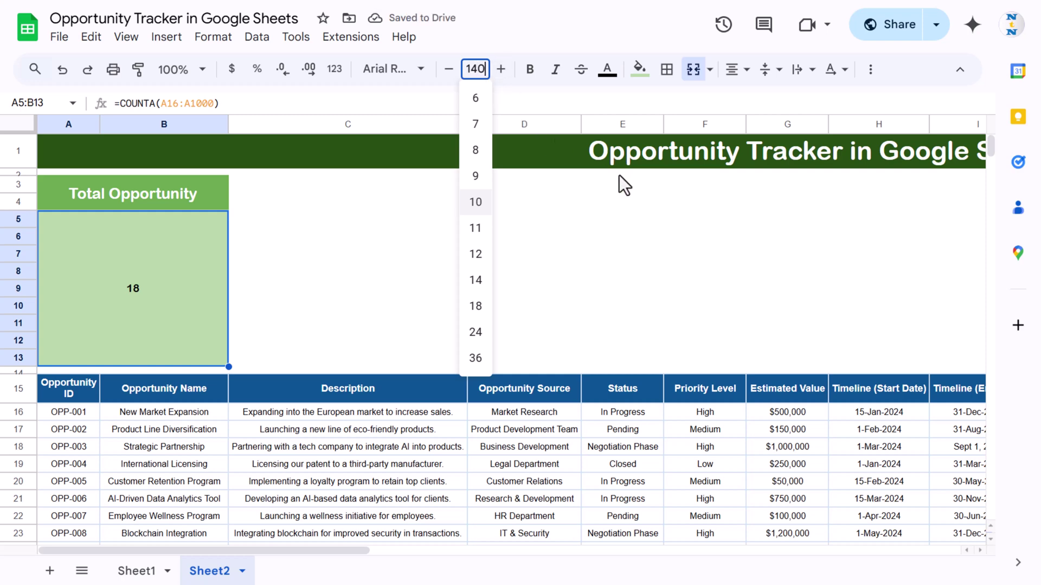
key(Return)
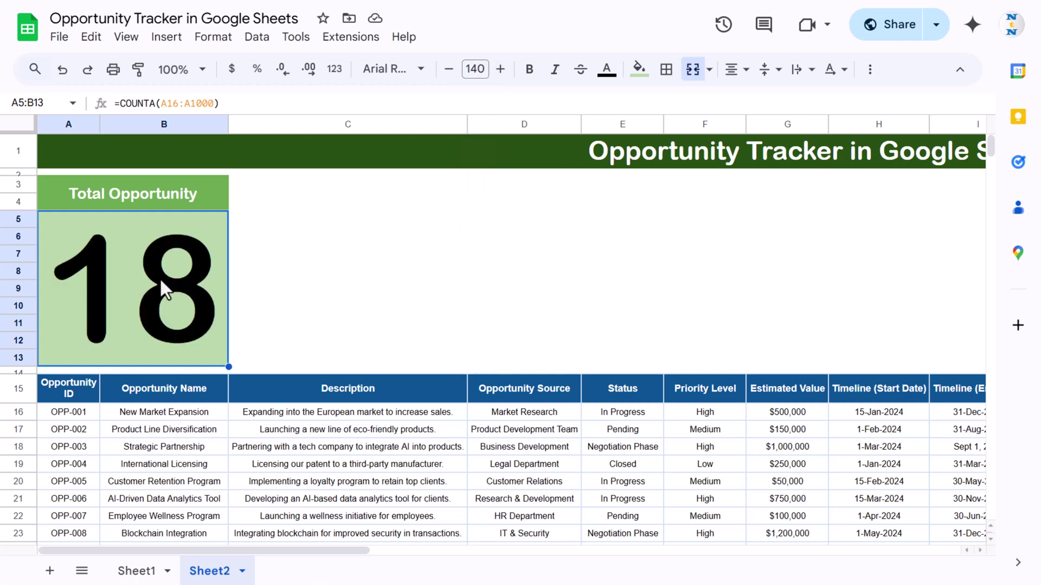
Step: Set the text color of the count in A5:B13 to dark green and widen column B slightly
click(607, 70)
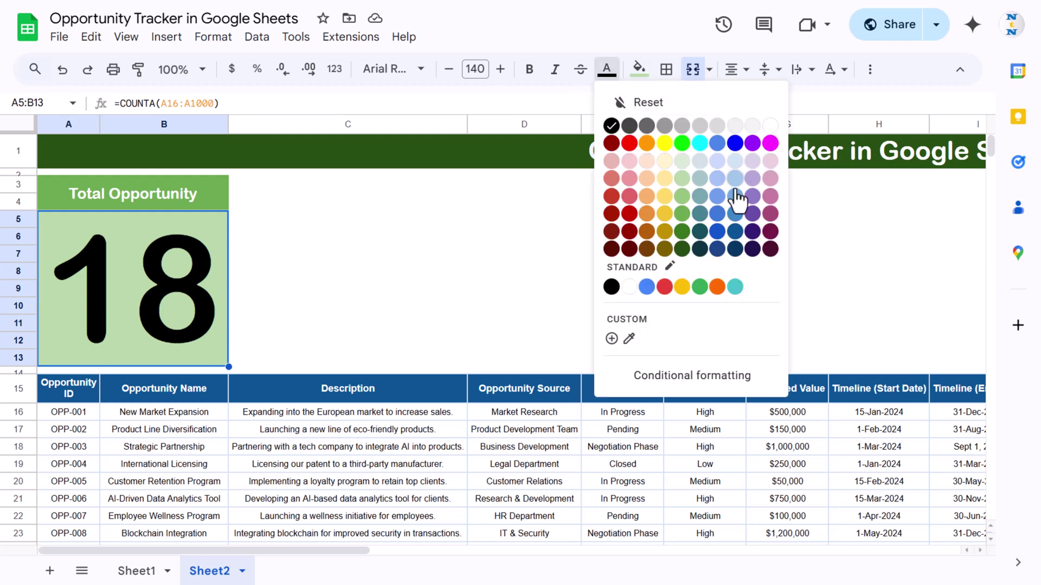
click(682, 232)
click(387, 268)
click(174, 244)
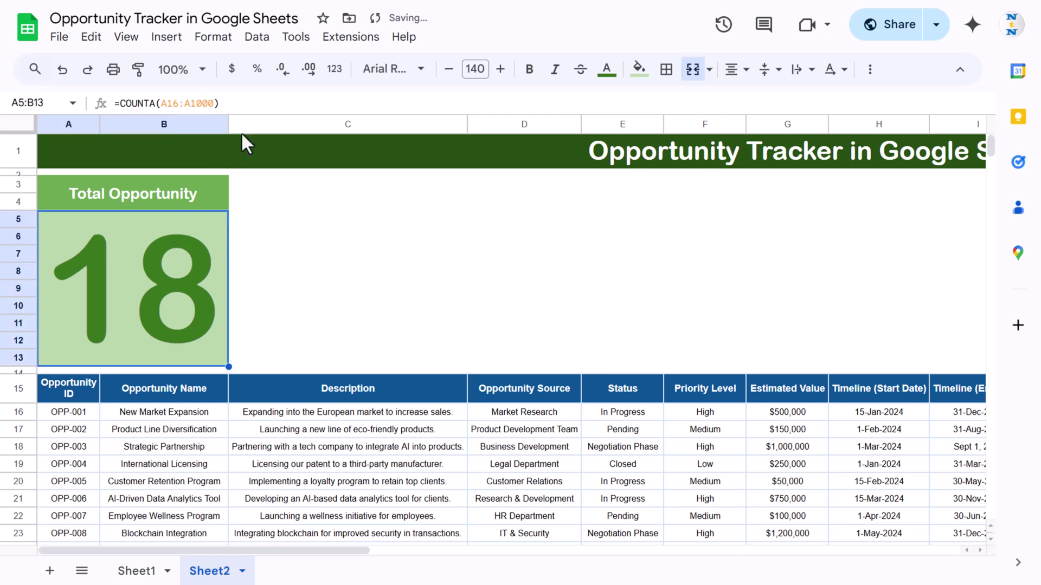
drag(229, 125, 239, 128)
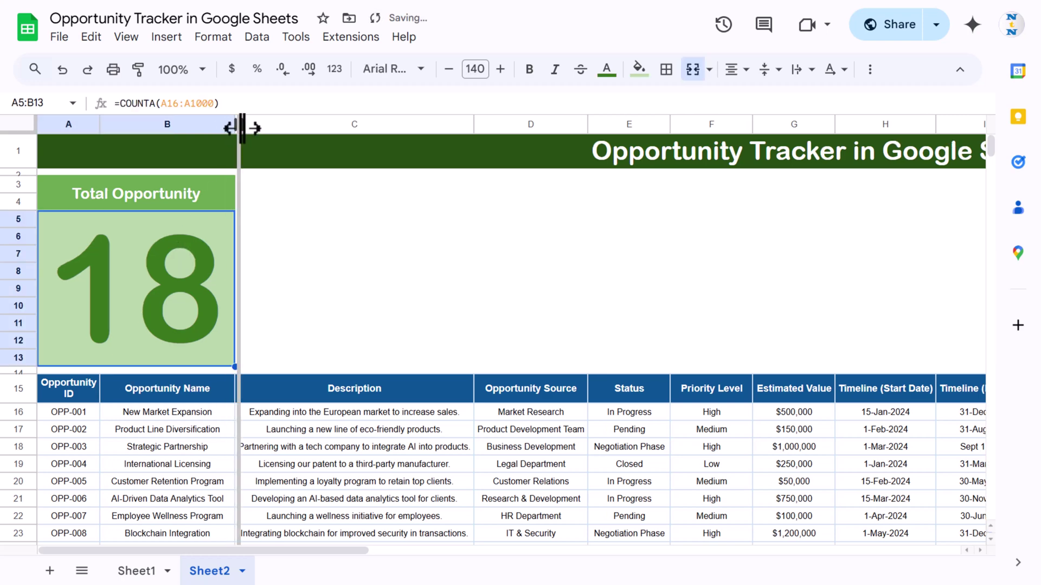
Step: Review the Opportunity Name, Opportunity Source, Status, Priority Level and Owner columns for fields with repeating entries
click(287, 237)
click(551, 386)
scroll(551, 385, down, 3)
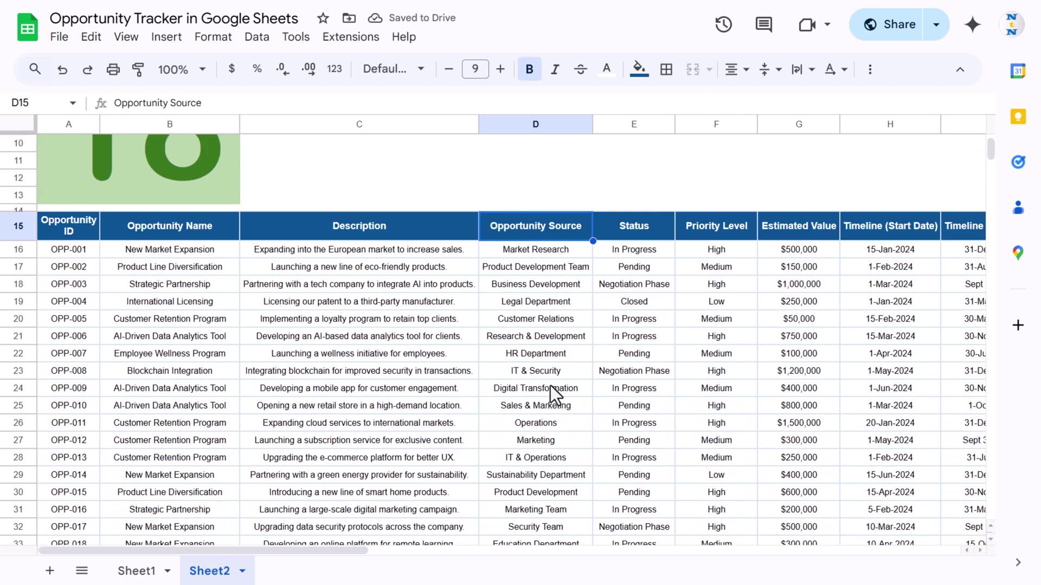
scroll(236, 336, up, 2)
click(211, 317)
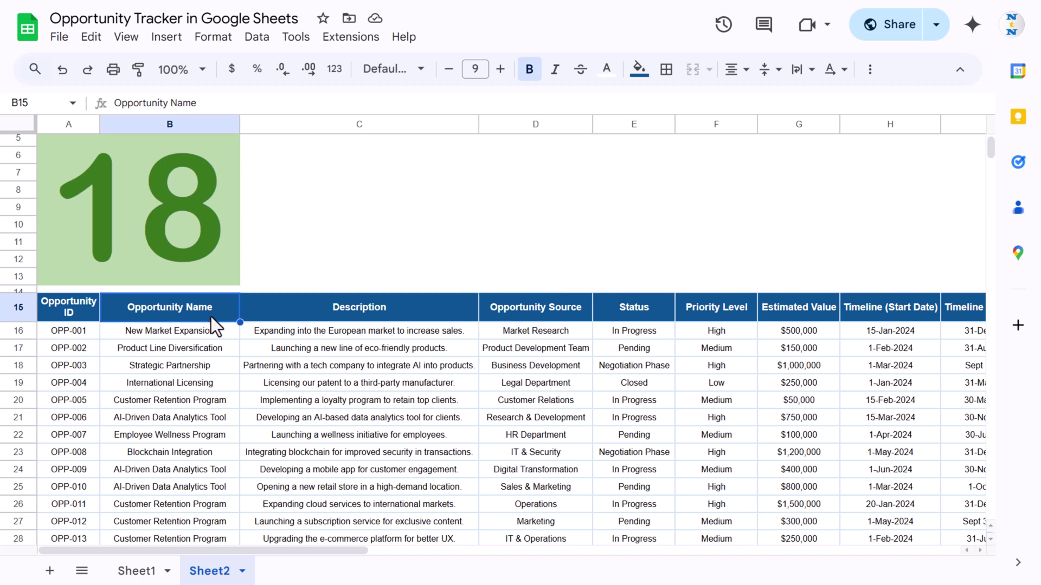
key(Down)
click(535, 305)
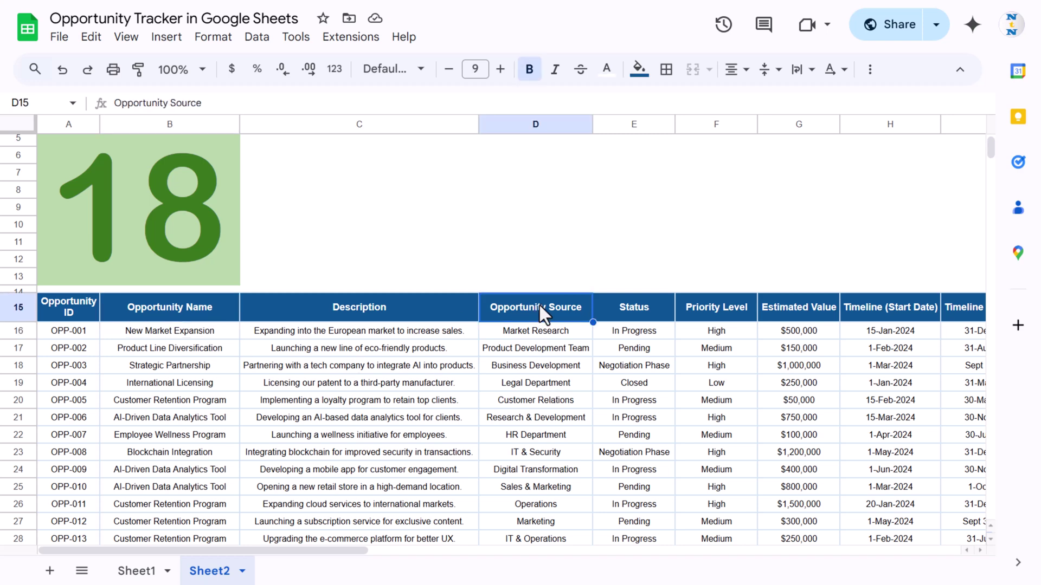
key(Right)
key(Down)
key(Right)
key(Up)
key(Right)
key(Right)
key(Right)
key(Right)
key(Right)
key(Right)
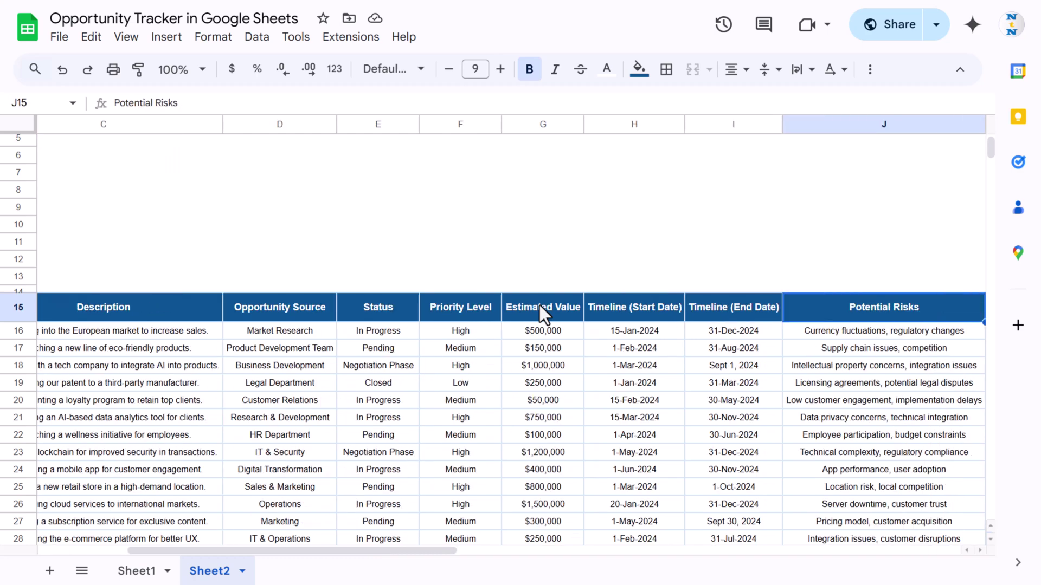
key(Left)
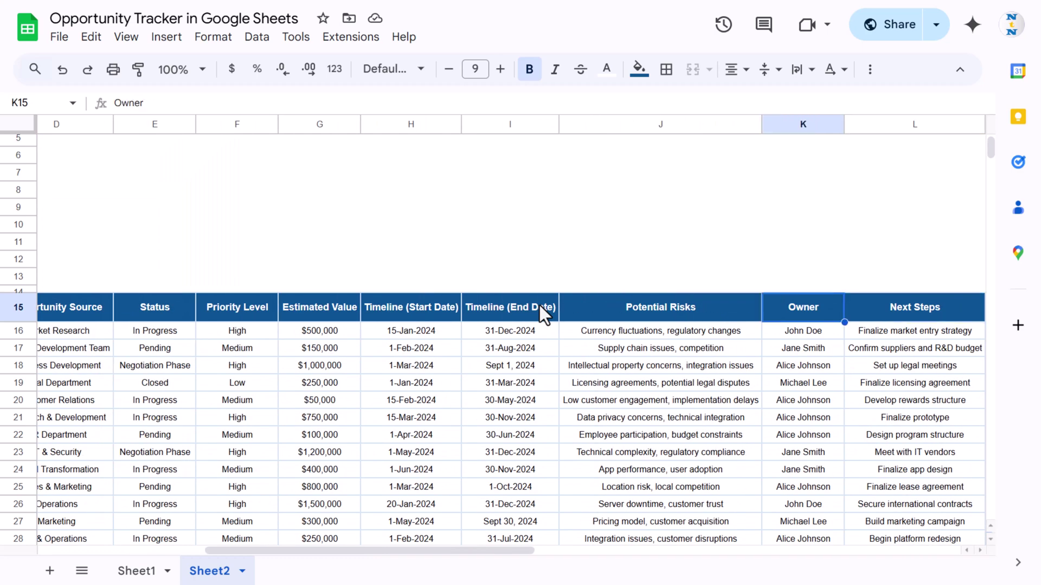
key(Down)
key(Up)
key(ctrl+Down)
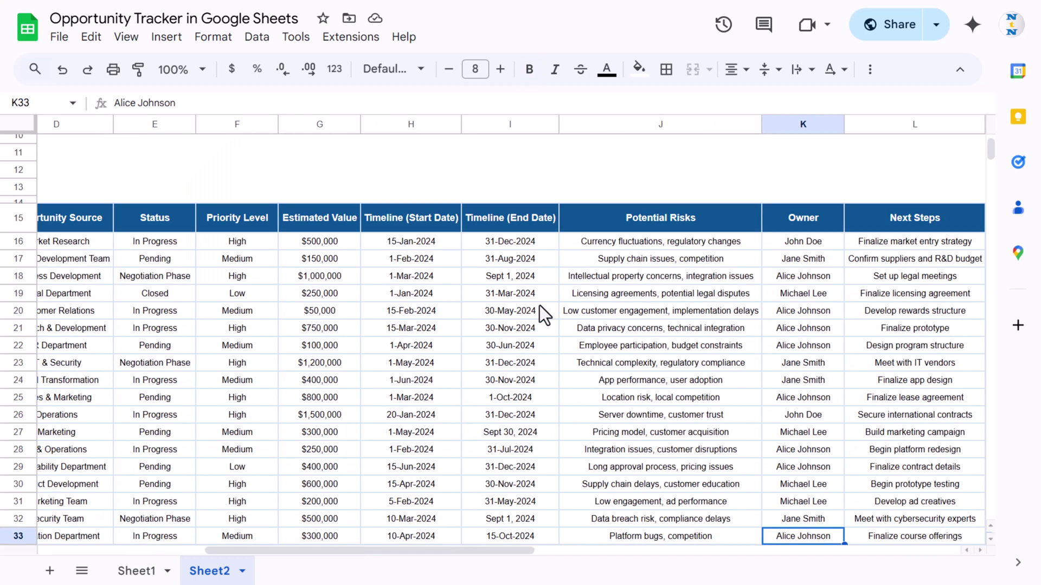
key(Down)
key(Down)
key(ctrl+Up)
key(ctrl+Up)
Step: Turn the Opportunity Name cells B16:B1000 into dropdowns built from their existing entries
key(Down)
key(Left)
key(Left)
key(Left)
key(Left)
key(Left)
key(Left)
key(Left)
key(Left)
key(Left)
key(Up)
key(Down)
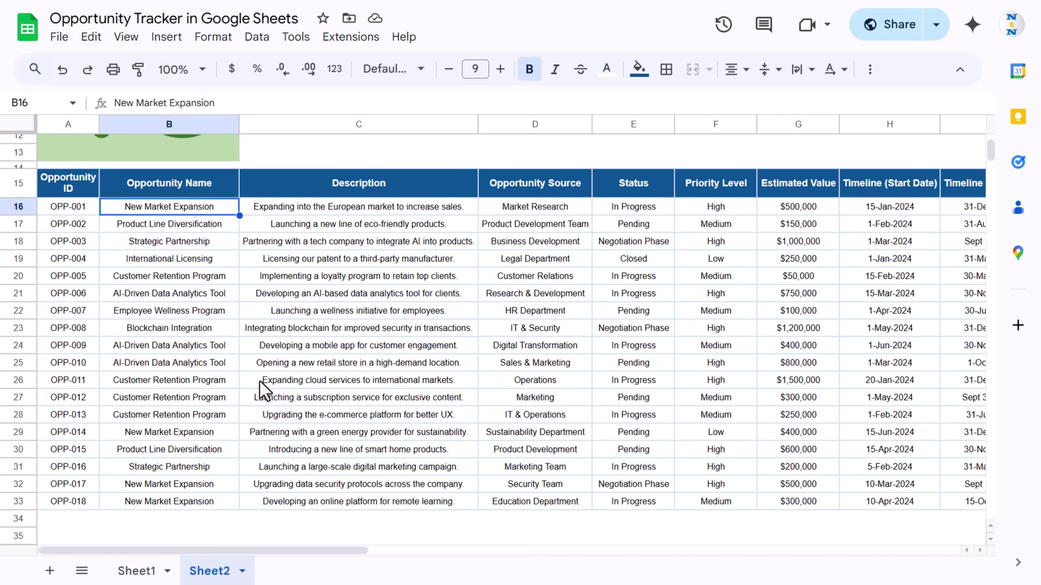
key(ctrl+shift+Down)
key(ctrl+shift+Down)
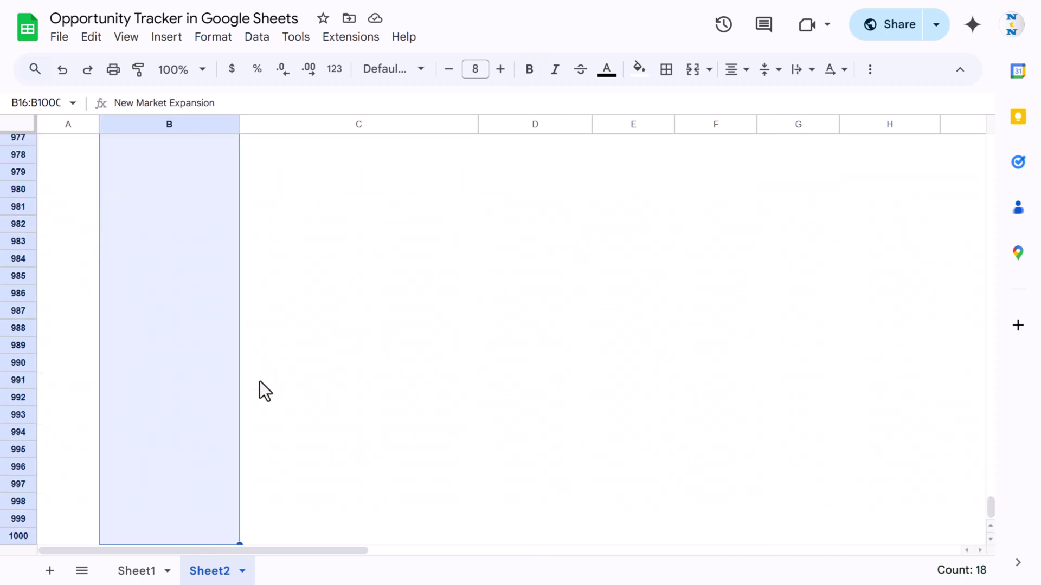
right_click(178, 231)
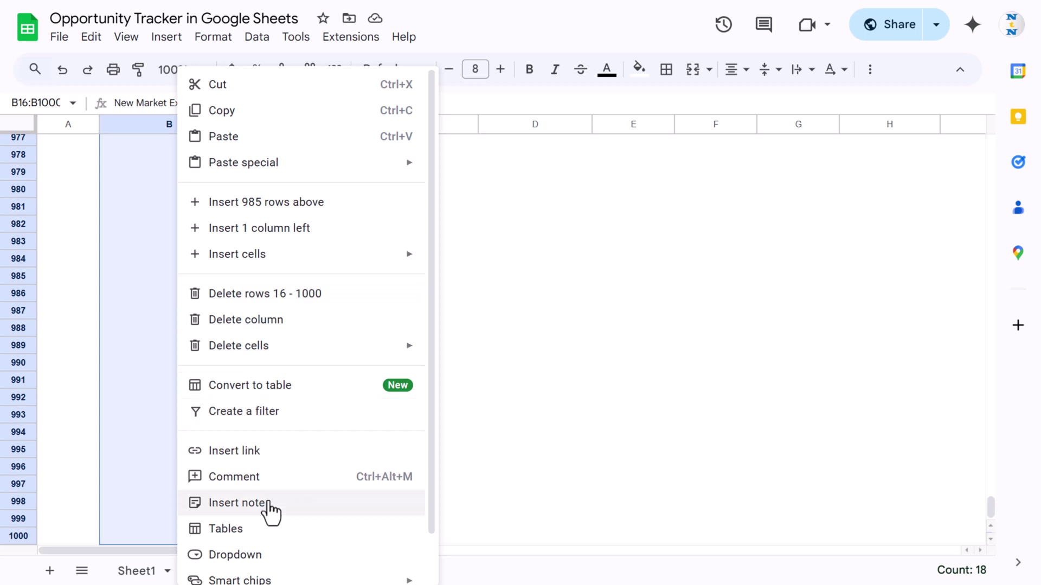
click(255, 558)
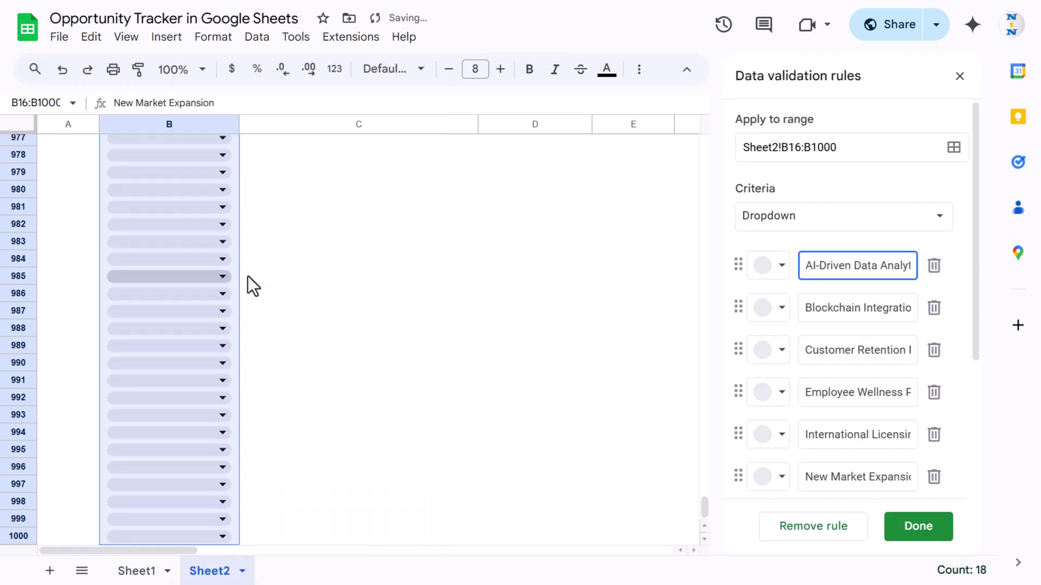
click(288, 264)
Step: Examine the Opportunity Name dropdown rule's items, the color choices for AI-Driven Data Analytics Tool, and the list in B16
scroll(980, 358, down, 4)
scroll(980, 358, up, 4)
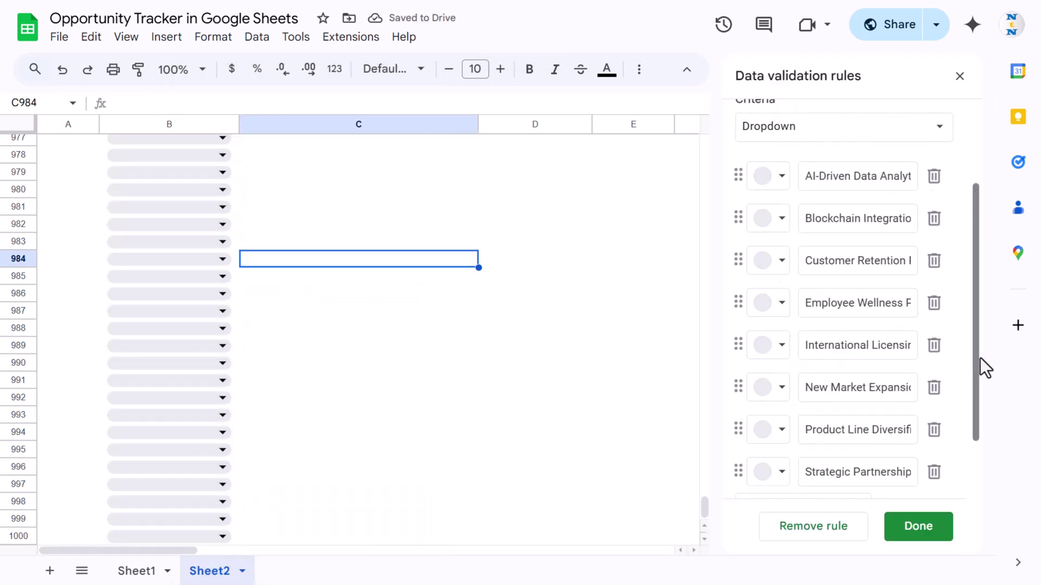
click(781, 266)
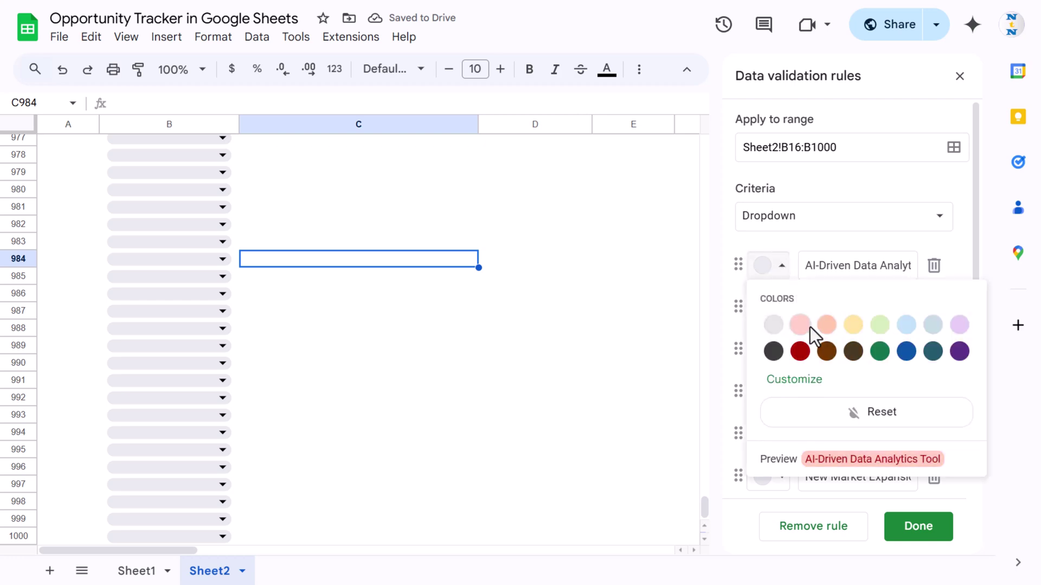
click(425, 305)
click(409, 305)
key(ctrl+Up)
key(ctrl+Up)
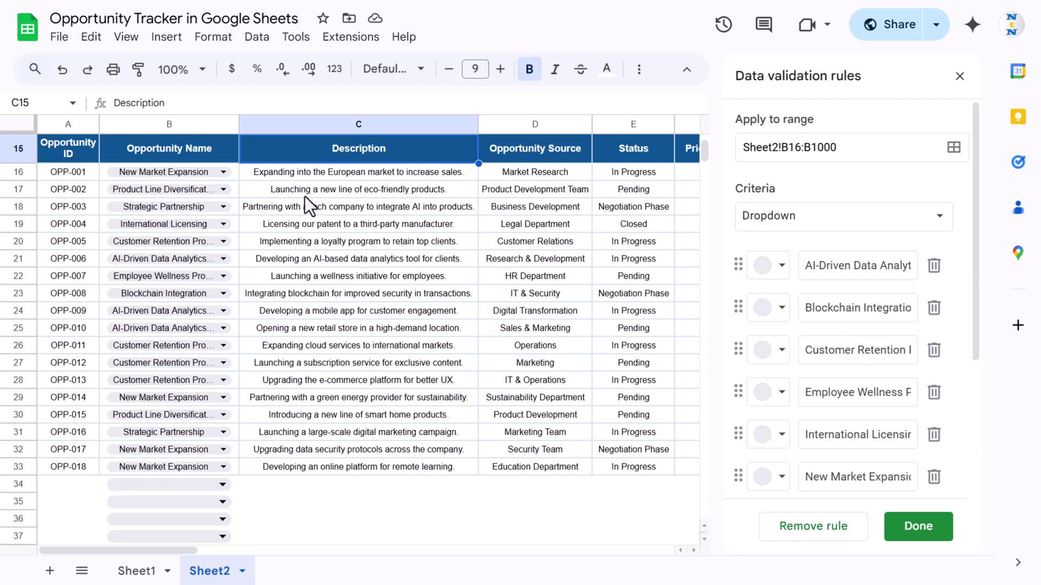
click(220, 172)
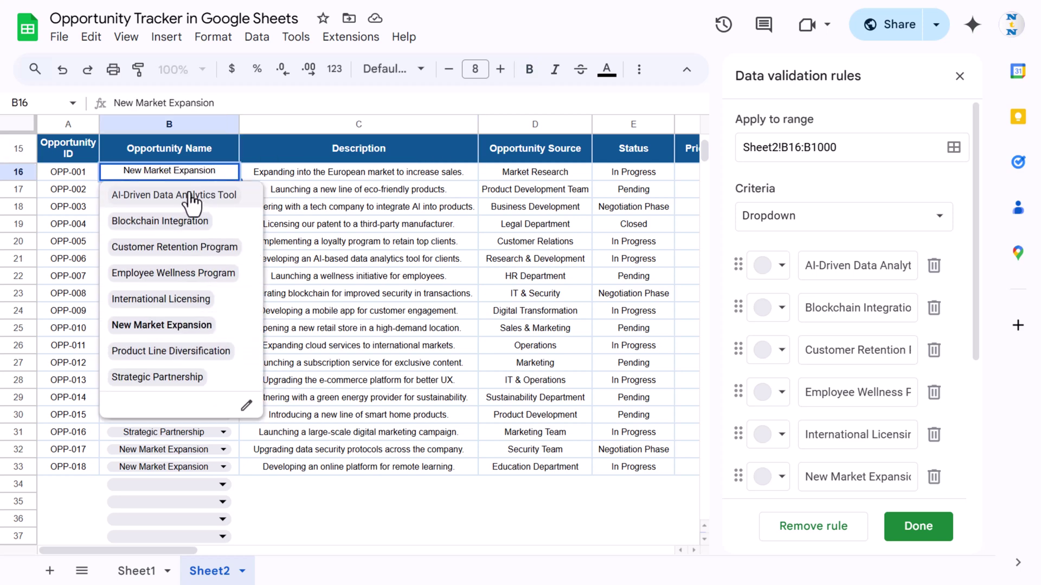
Step: Turn the Opportunity Source cells D16:D1000 into dropdowns built from their existing entries
click(565, 172)
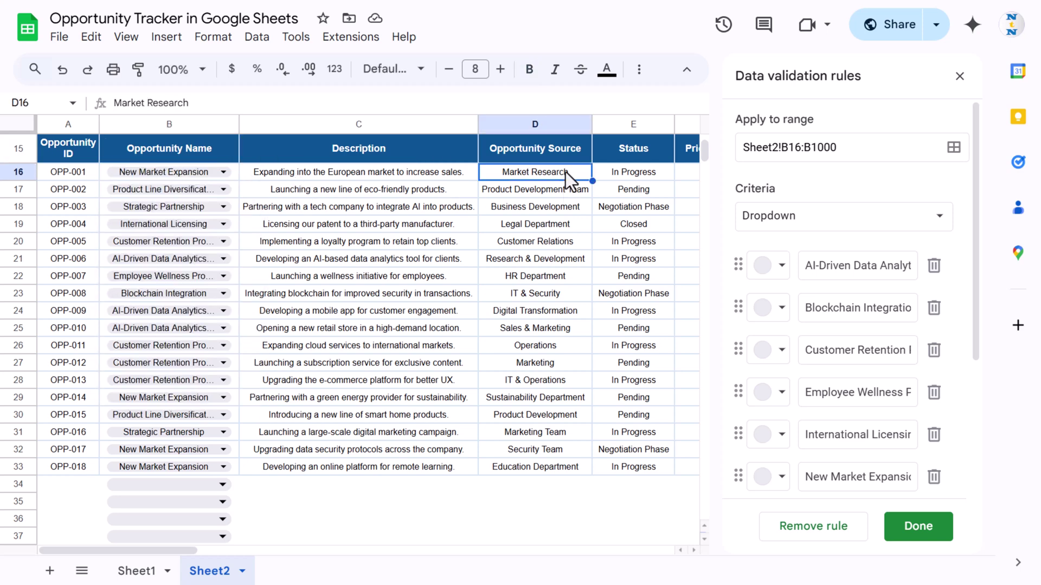
key(Right)
key(Right)
key(Left)
key(Left)
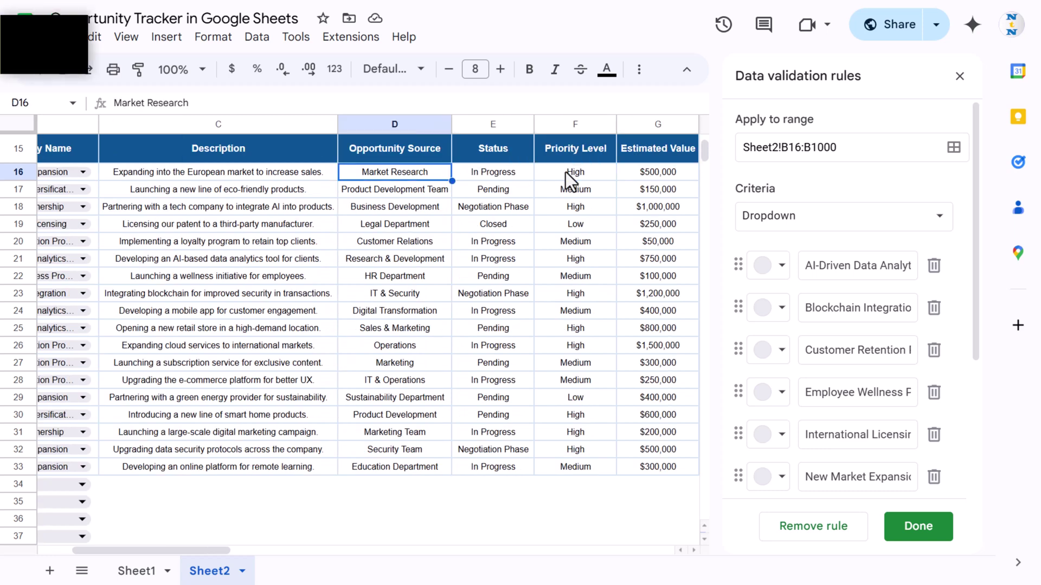
key(ctrl+shift+Down)
key(ctrl+shift+Down)
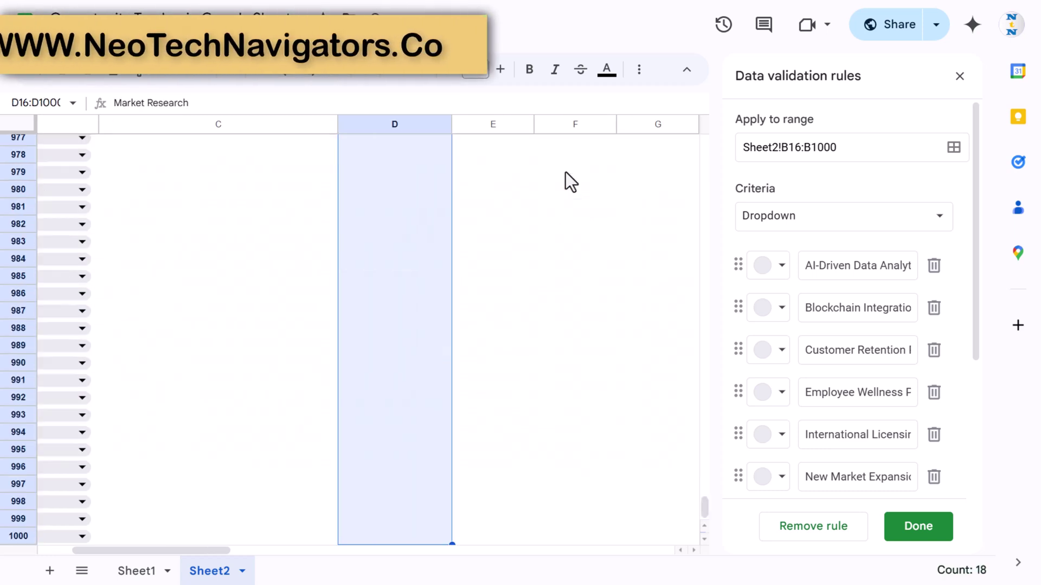
right_click(398, 189)
click(476, 555)
click(505, 230)
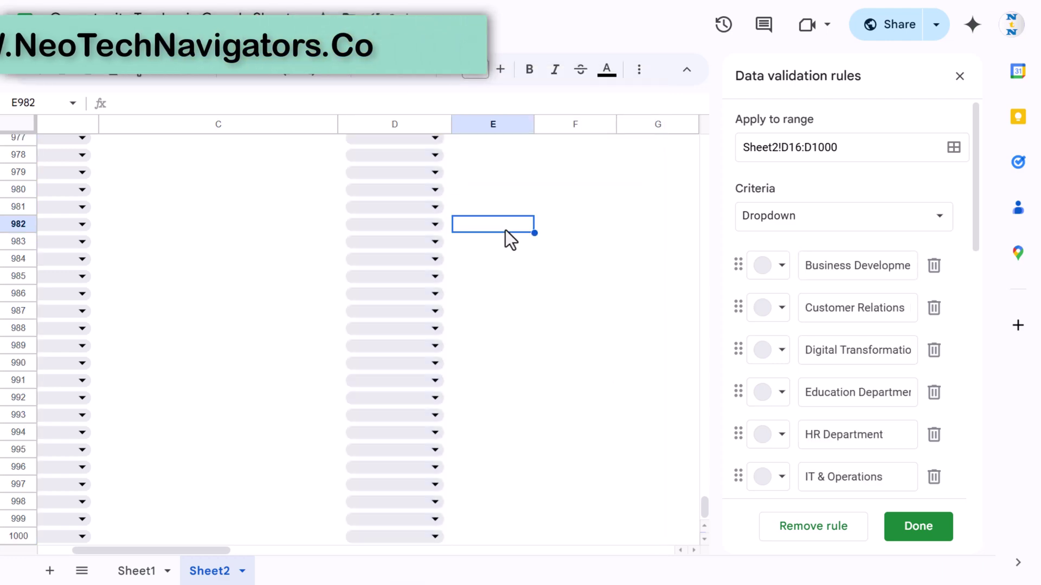
Step: Convert the Status cells E16:E1000 to dropdowns offering Closed, In Progress, Negotiation Phase and Pending
key(ctrl+Up)
key(ctrl+Up)
key(ctrl+shift+Down)
key(ctrl+shift+Down)
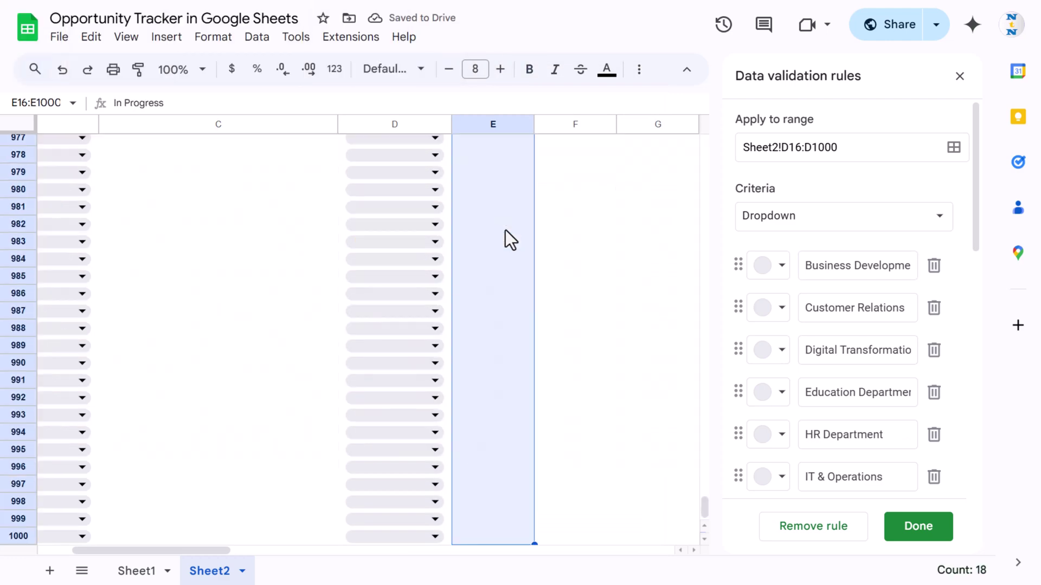
right_click(485, 235)
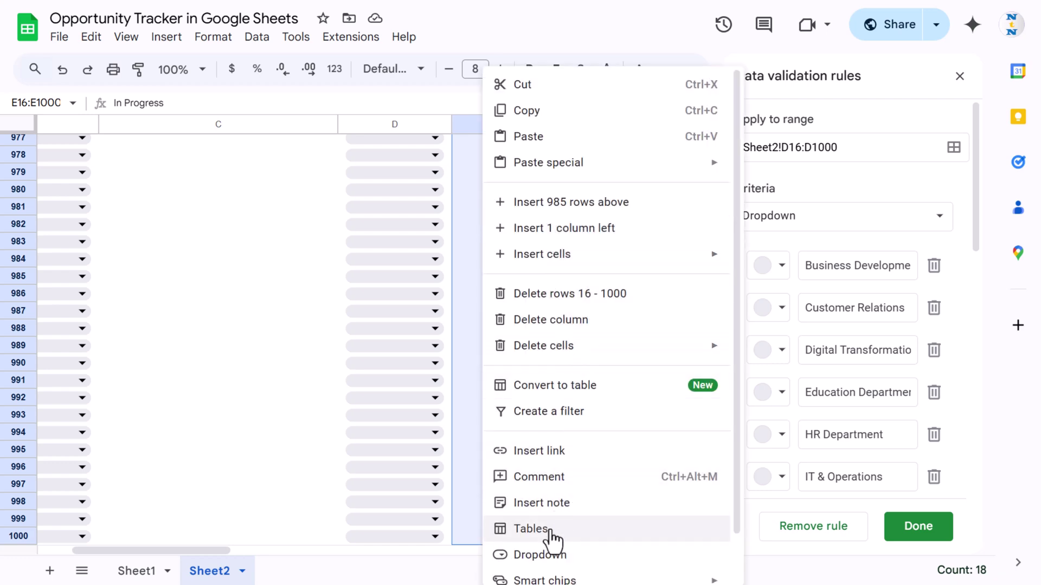
click(545, 555)
click(571, 344)
Step: Check the list of choices in the Status dropdown of cell E18 without changing it
key(ctrl+Up)
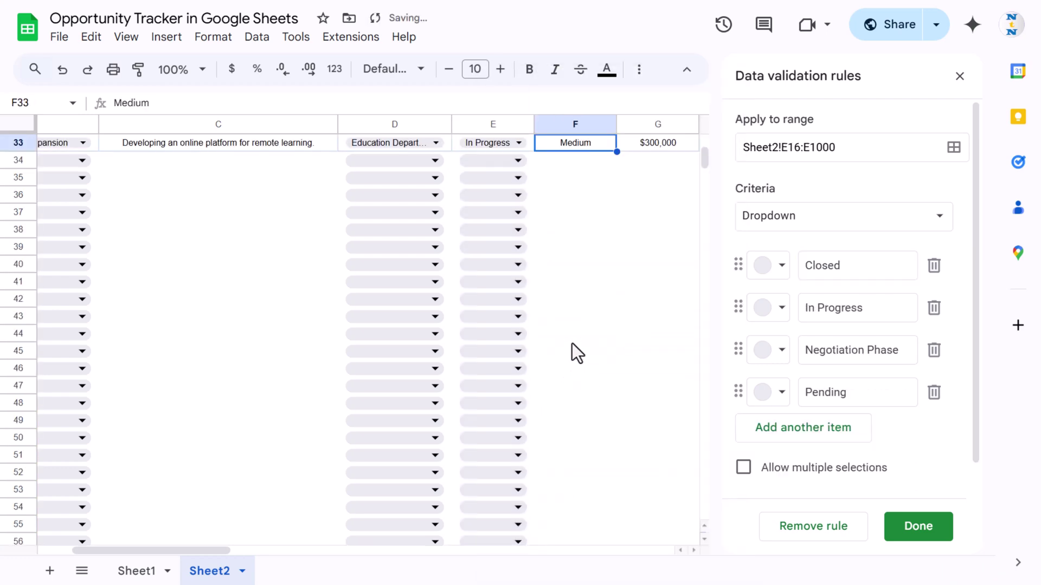
key(ctrl+Up)
double_click(520, 206)
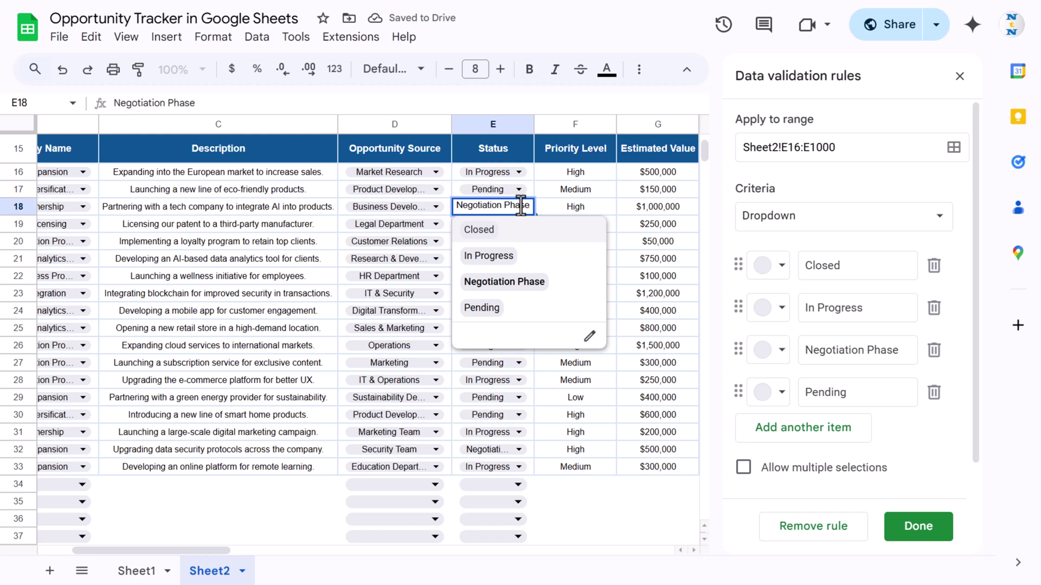
key(Escape)
Step: Convert the Priority Level cells F16:F1000 to dropdowns offering High, Low and Medium
click(576, 171)
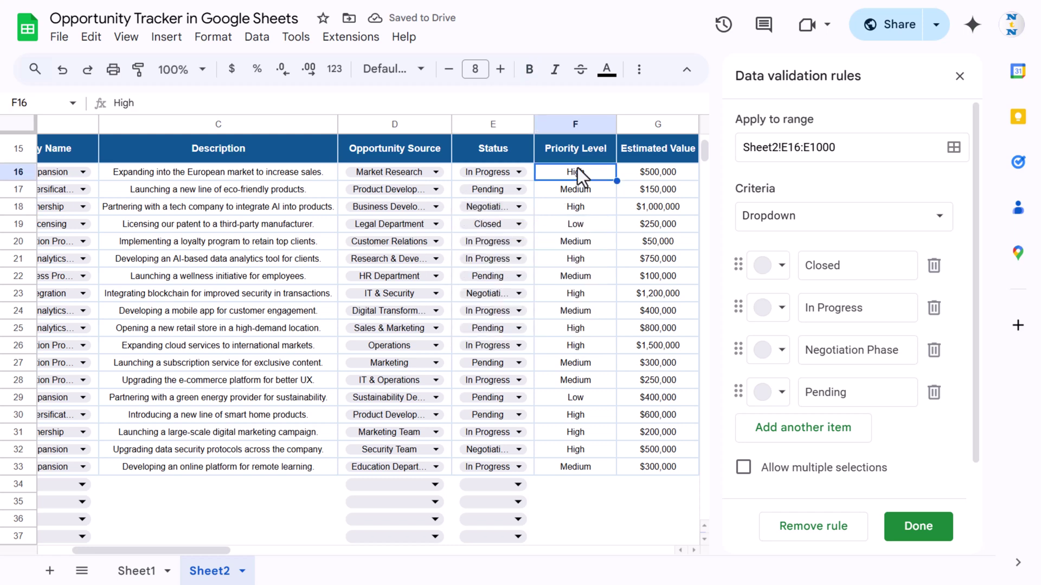
key(ctrl+shift+Down)
key(ctrl+shift+Down)
right_click(578, 169)
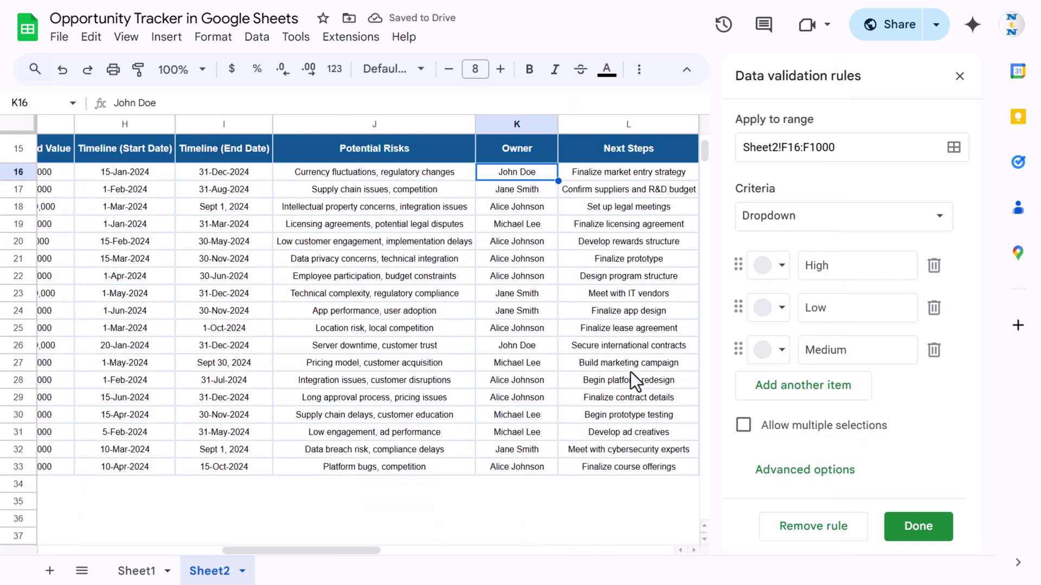
Step: Turn the Owner cells K16:K1000 into dropdowns listing the existing owner names
key(ctrl+shift+Down)
key(ctrl+shift+Down)
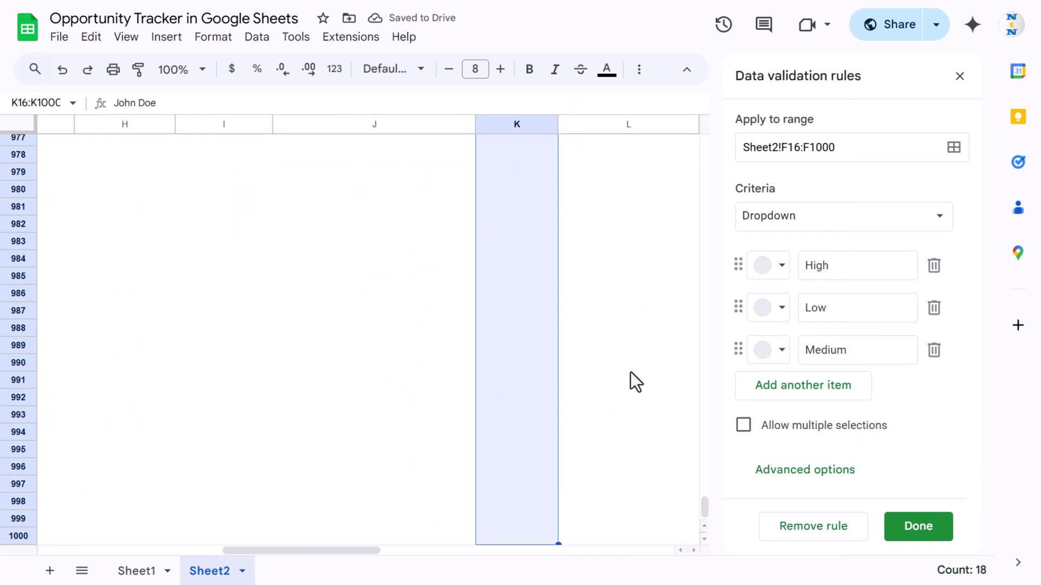
right_click(514, 261)
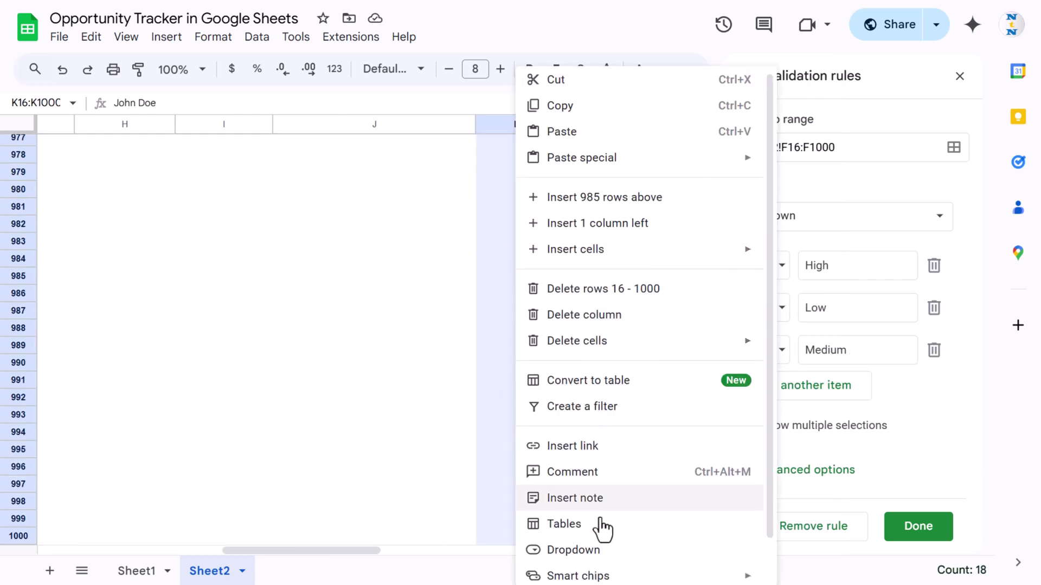
click(571, 550)
click(590, 342)
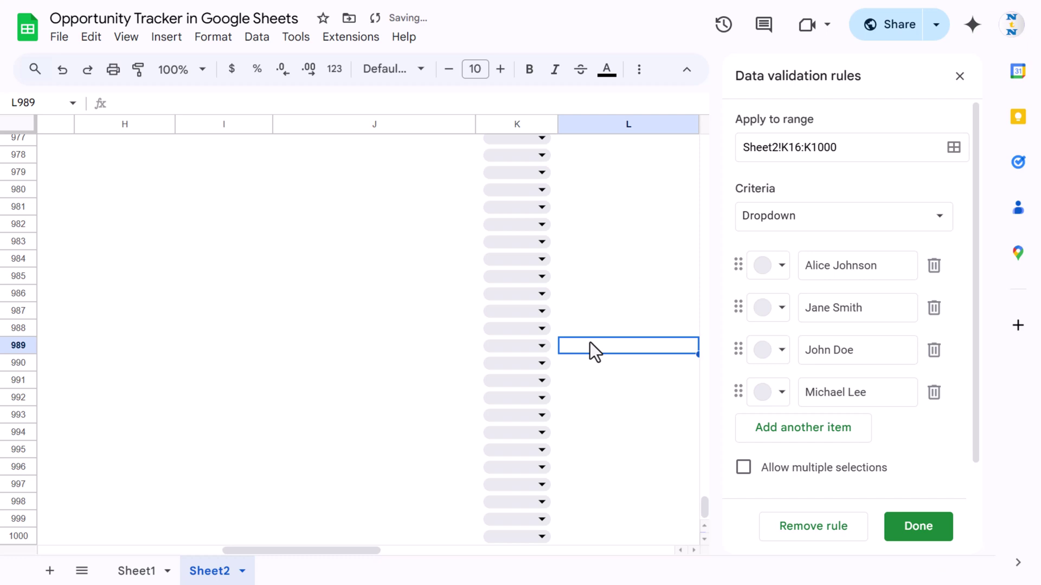
Step: Close the data validation rules and return to the Description header in C15
key(ctrl+Home)
key(ctrl+Right)
key(ctrl+Down)
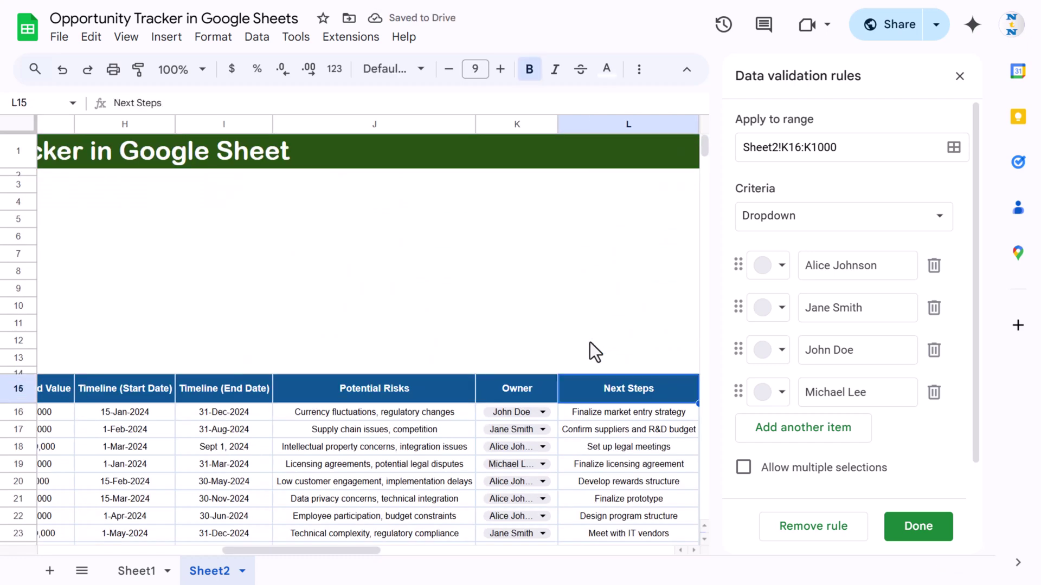
click(959, 76)
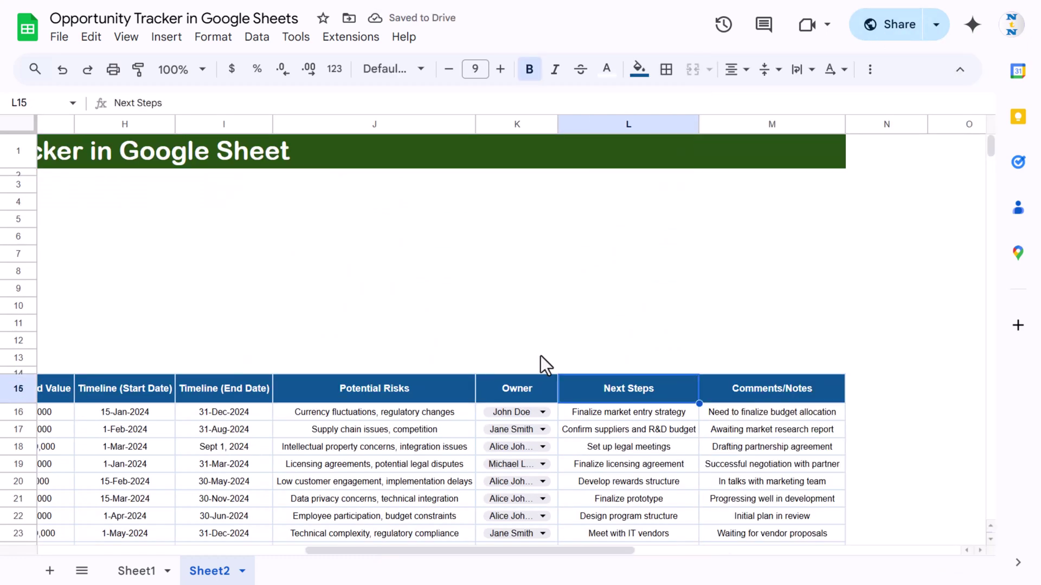
click(528, 386)
key(ctrl+Left)
key(Right)
key(Right)
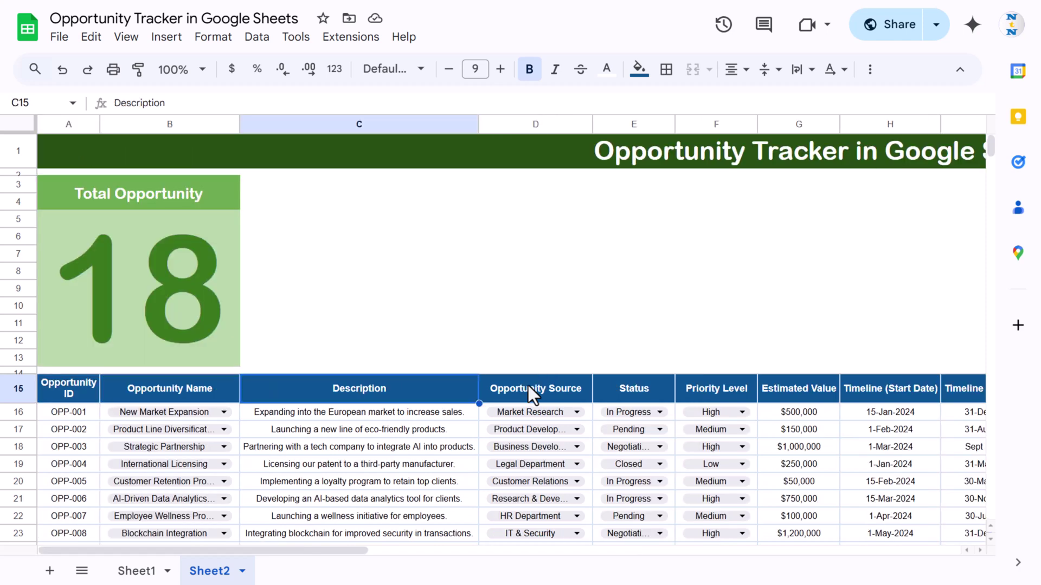
Step: Check the Opportunity Status Distribution chart on Sheet1 as a reference, and return to Sheet2
click(136, 571)
click(412, 231)
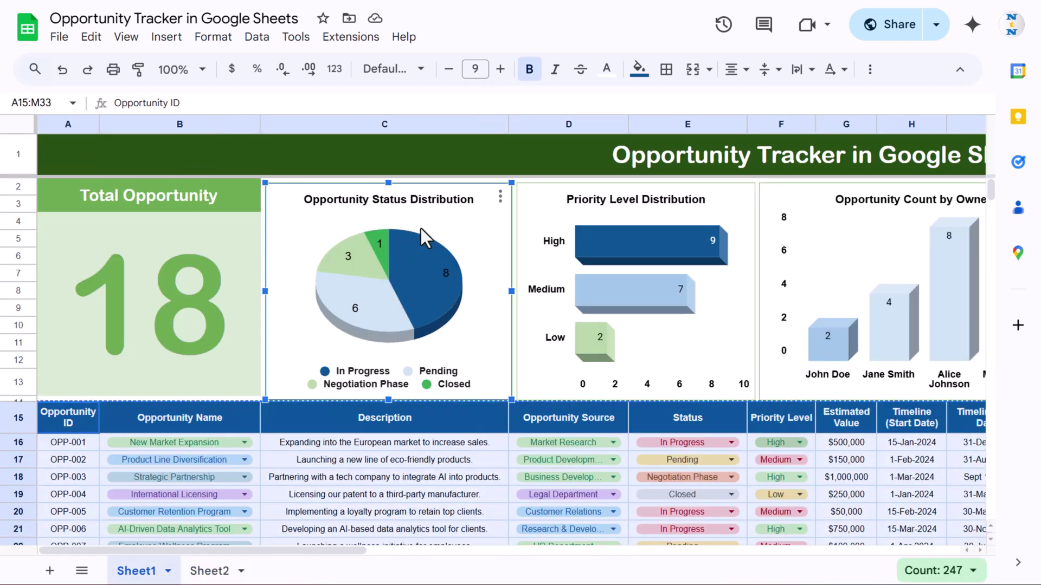
click(209, 571)
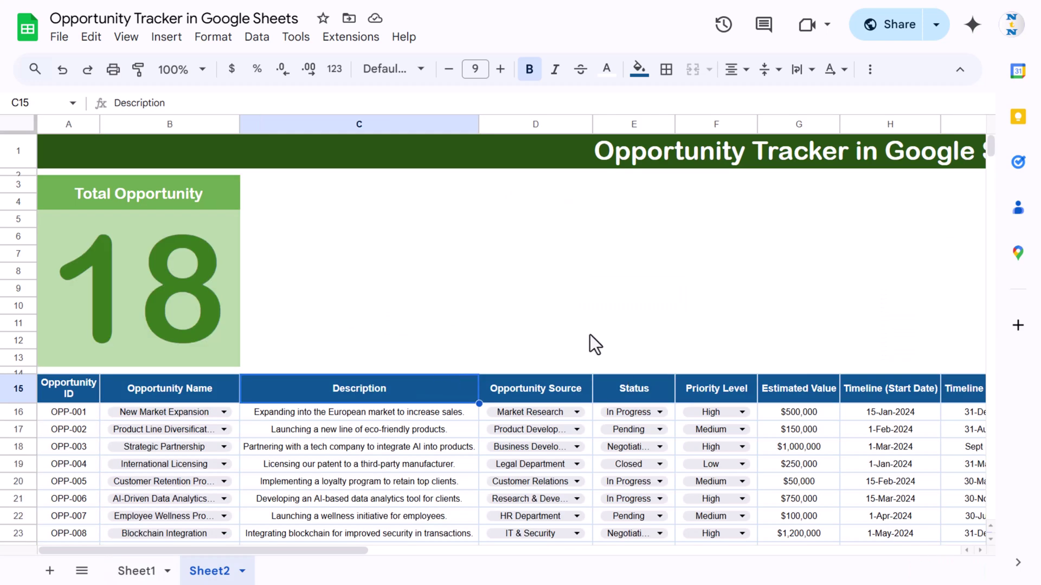
Step: Insert a chart in the blank area beside the Total Opportunity card and shift it slightly up and to the right
click(391, 252)
click(169, 39)
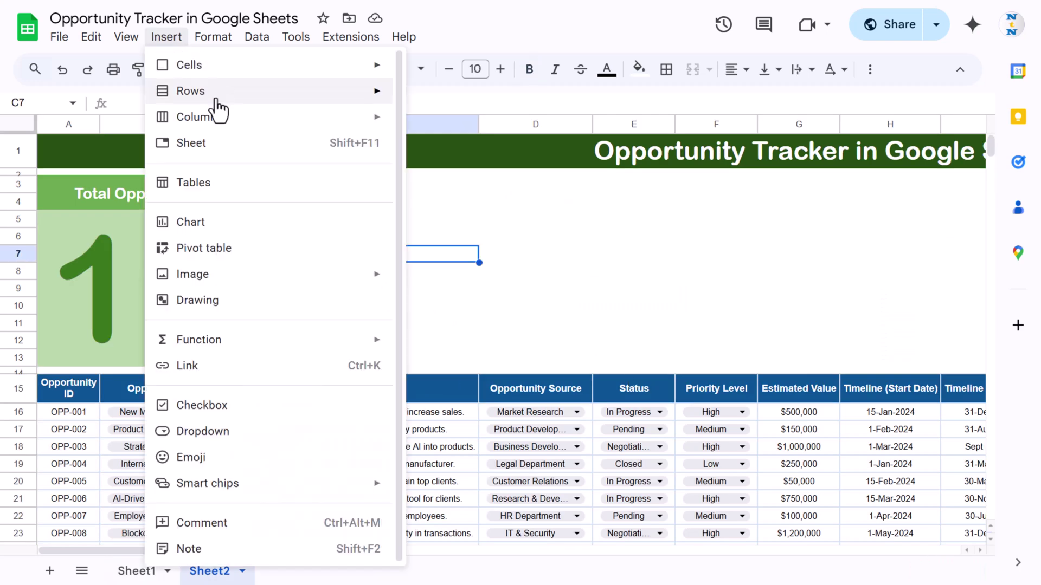
click(209, 223)
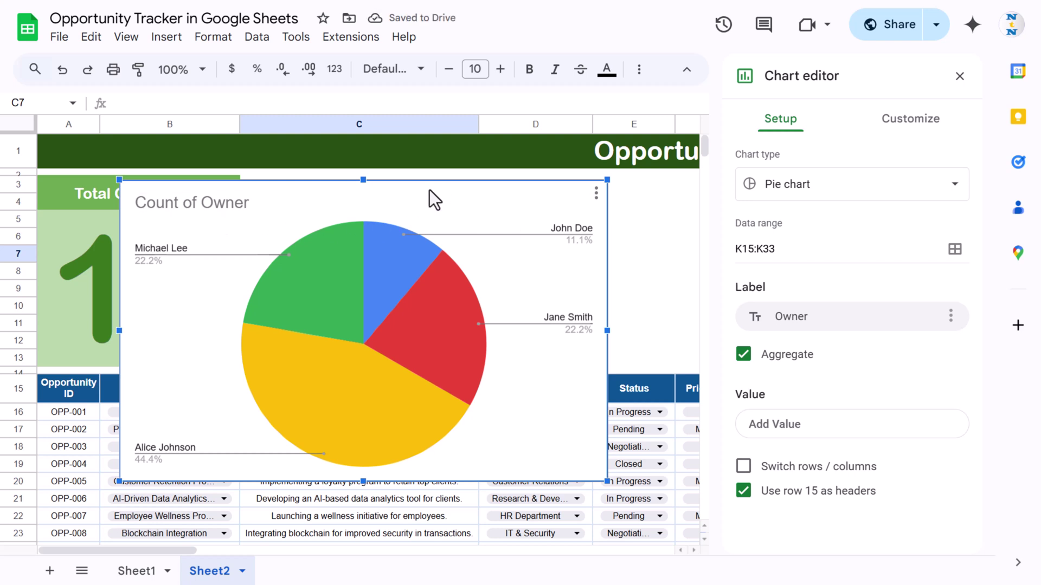
drag(428, 191, 500, 165)
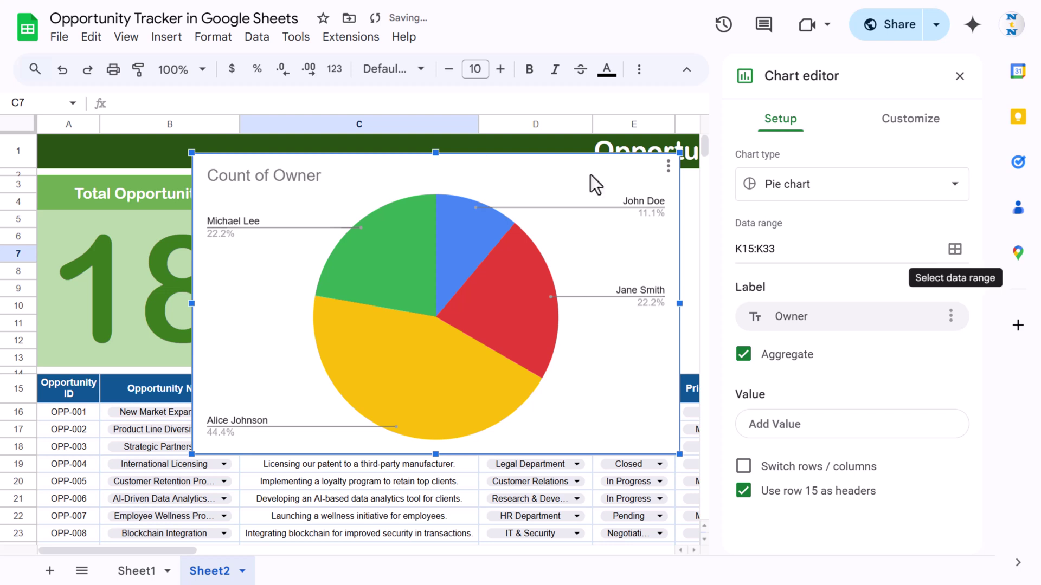
Step: Shrink the Owner pie chart to fit beside the Total Opportunity card and change its data range to the Status cells E15:E1000
drag(677, 455, 467, 323)
drag(336, 170, 379, 200)
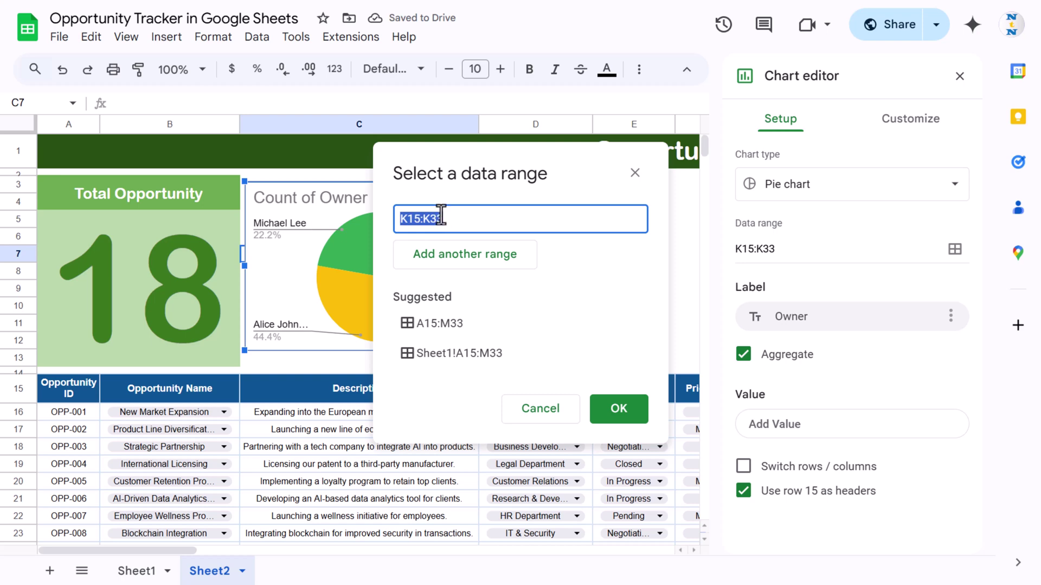
key(BackSpace)
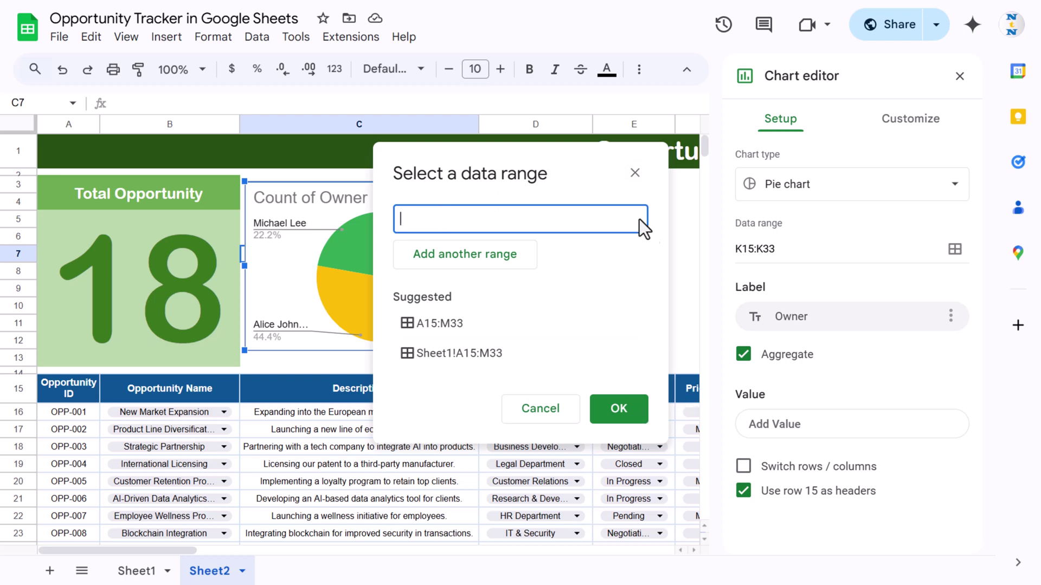
click(682, 388)
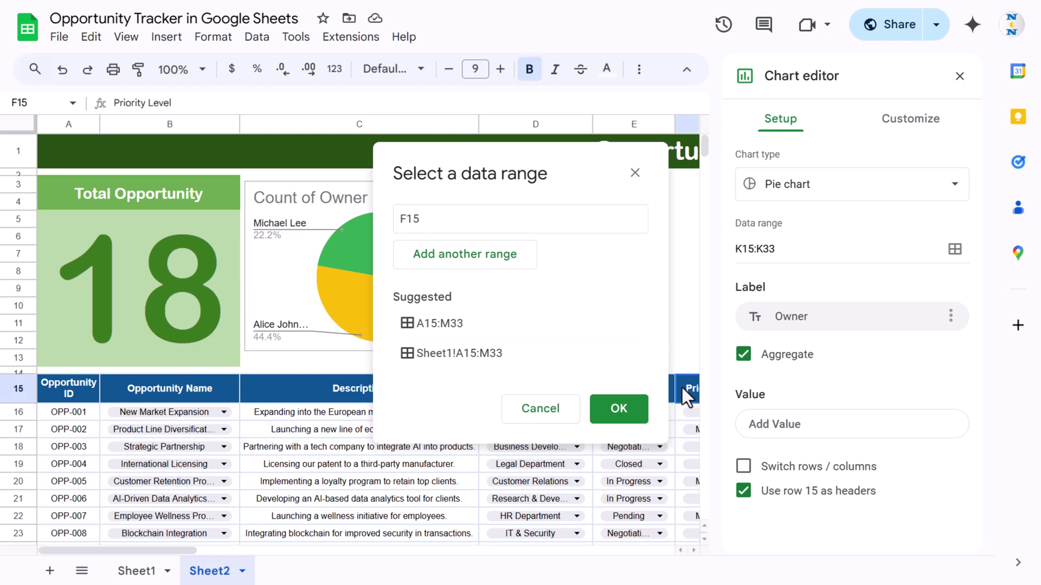
key(Left)
key(ctrl+shift+Down)
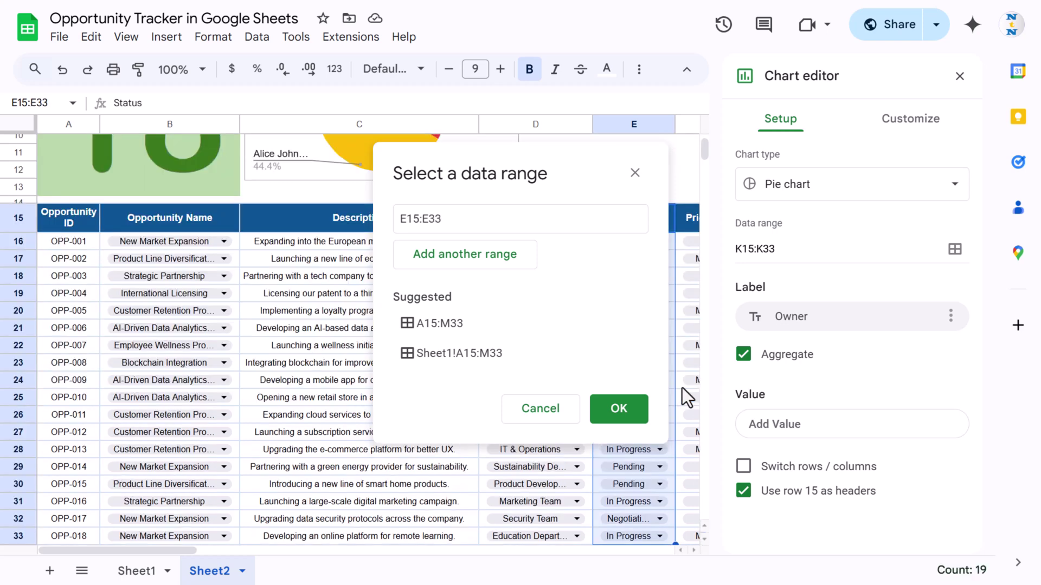
key(ctrl+shift+Down)
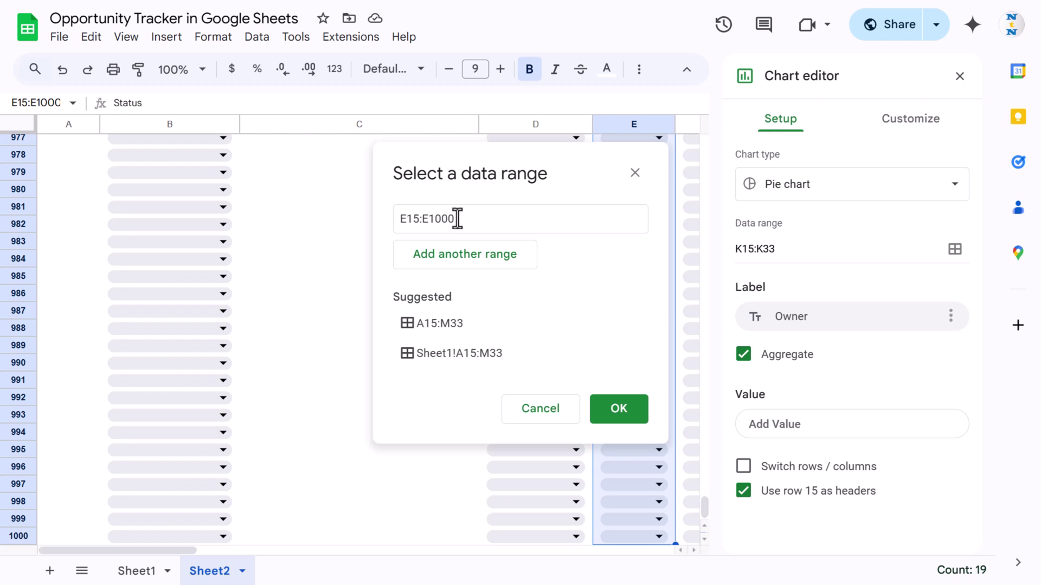
click(627, 415)
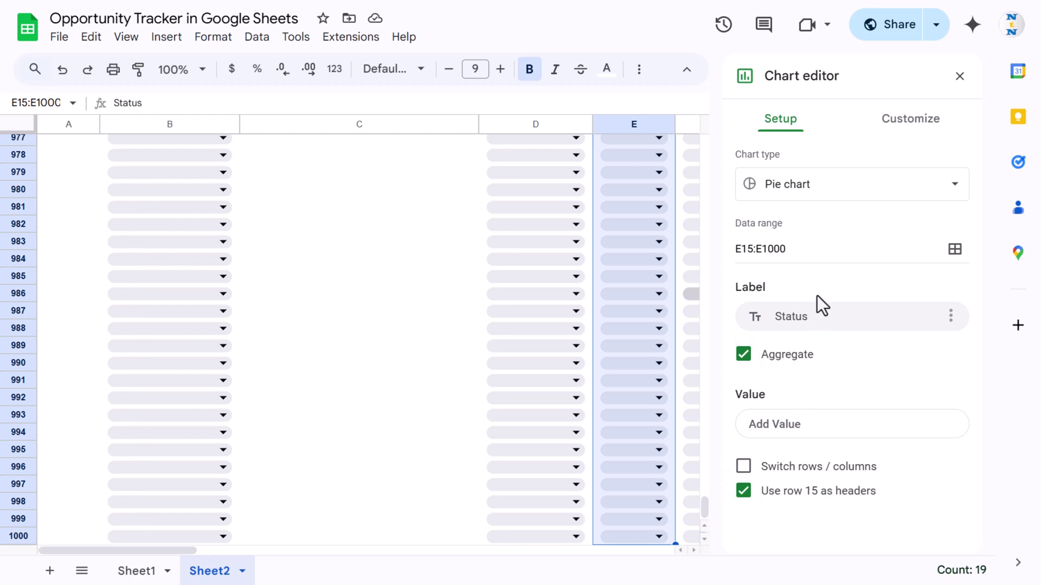
drag(704, 510, 703, 126)
click(581, 271)
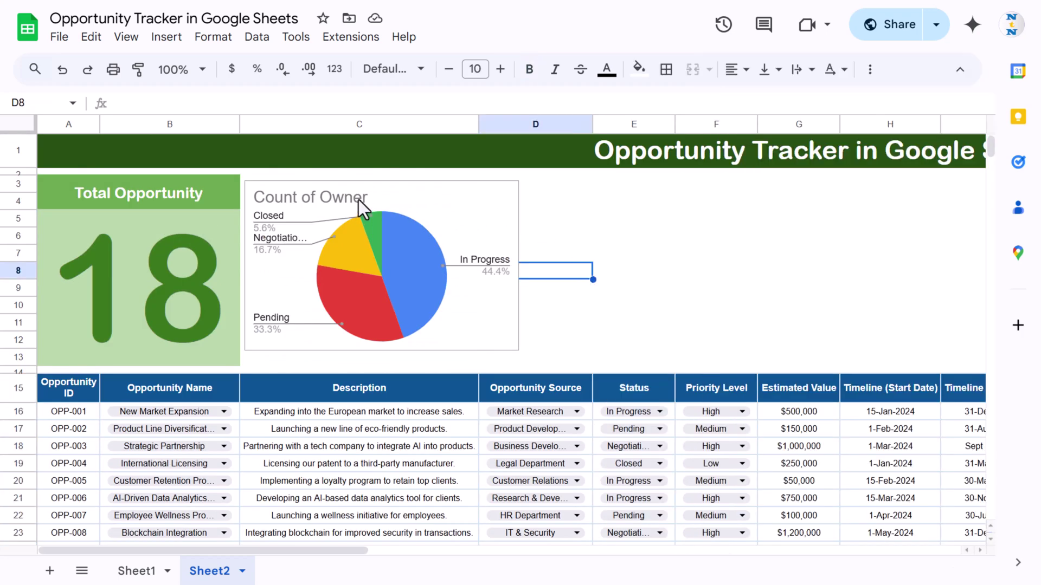
Step: Change the pie chart's title to "Opportunity Count by Status"
click(337, 199)
double_click(315, 198)
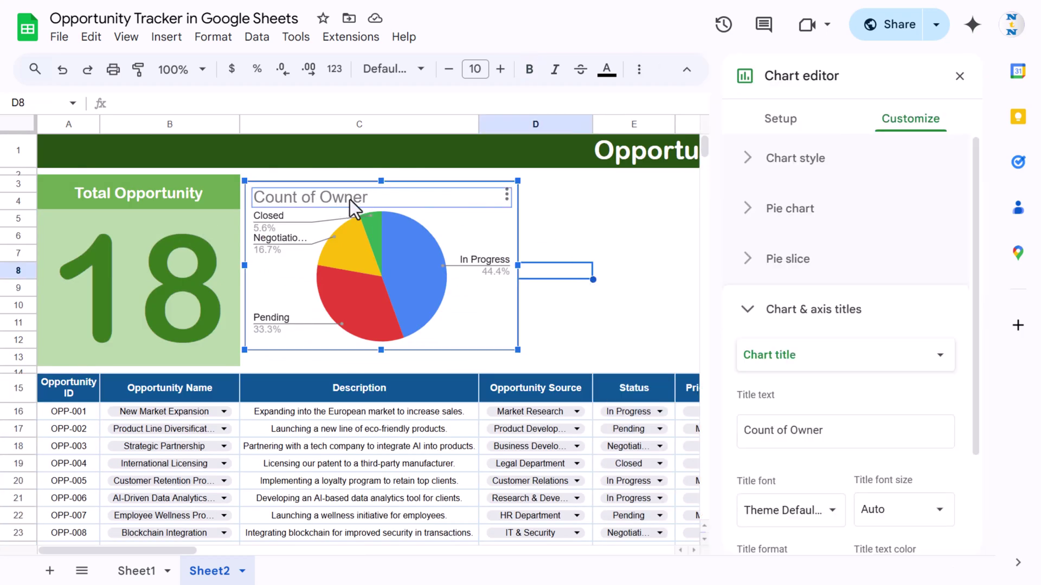
click(373, 198)
text(Opportunity)
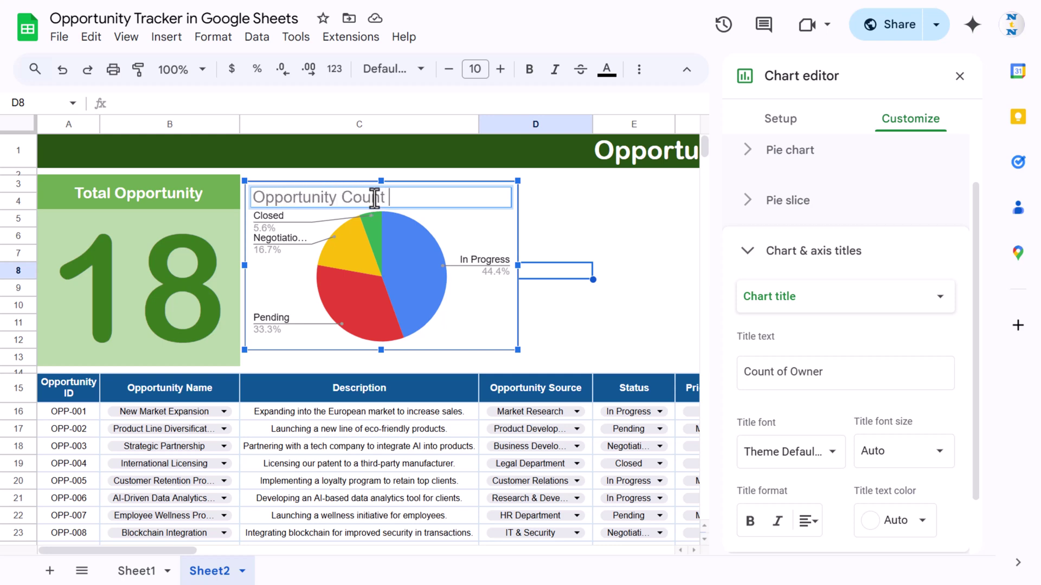
key(Return)
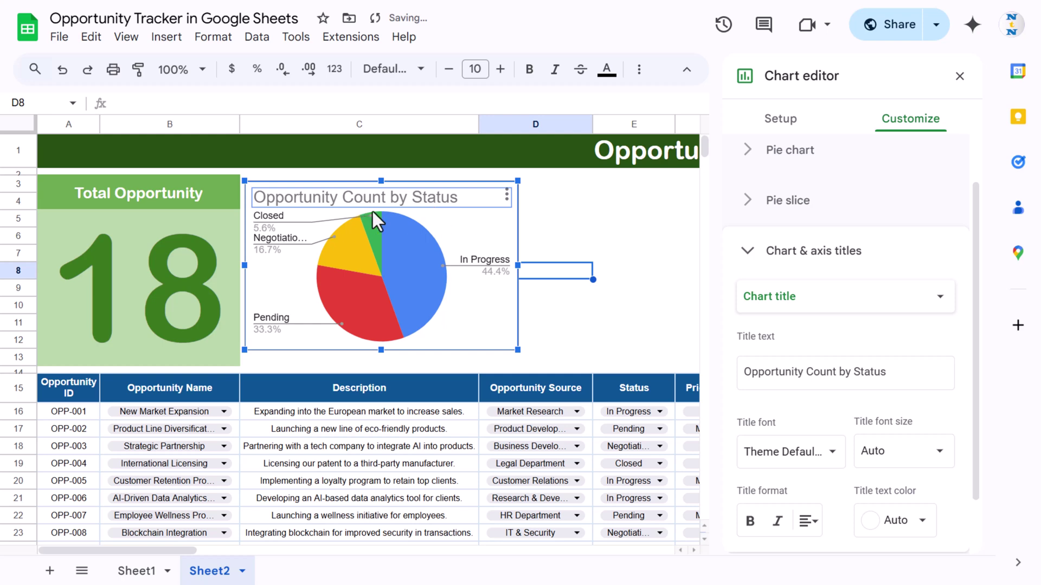
Step: Format the pie chart's title as size 14, centered, bold and black
click(467, 206)
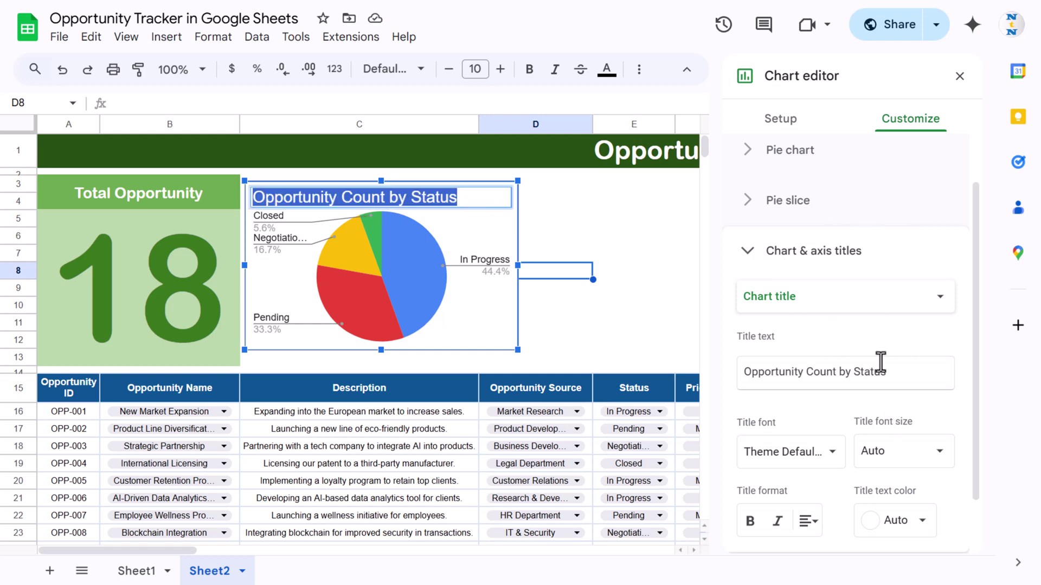
scroll(884, 369, down, 1)
click(938, 388)
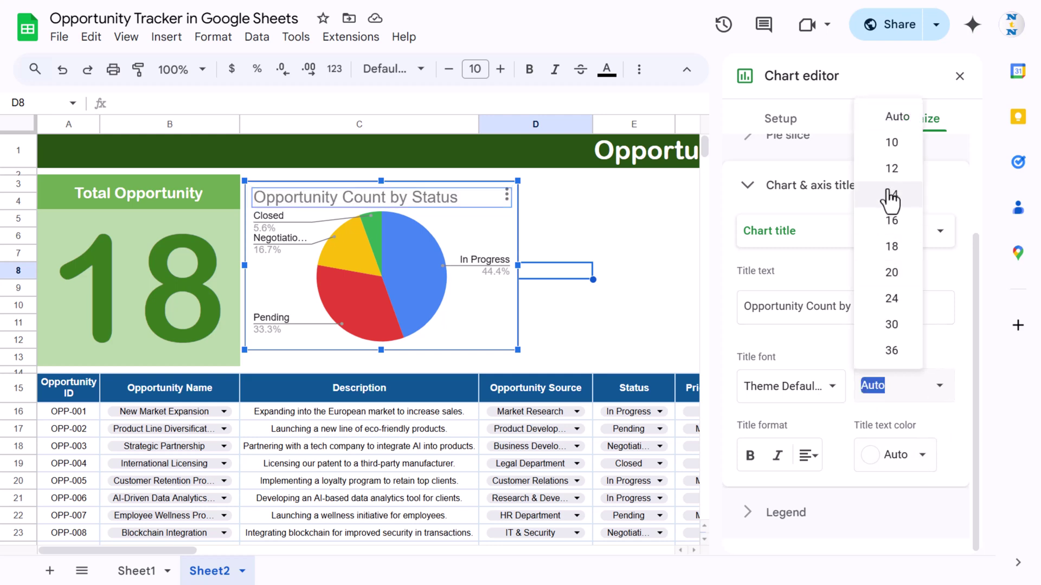
click(892, 195)
click(809, 455)
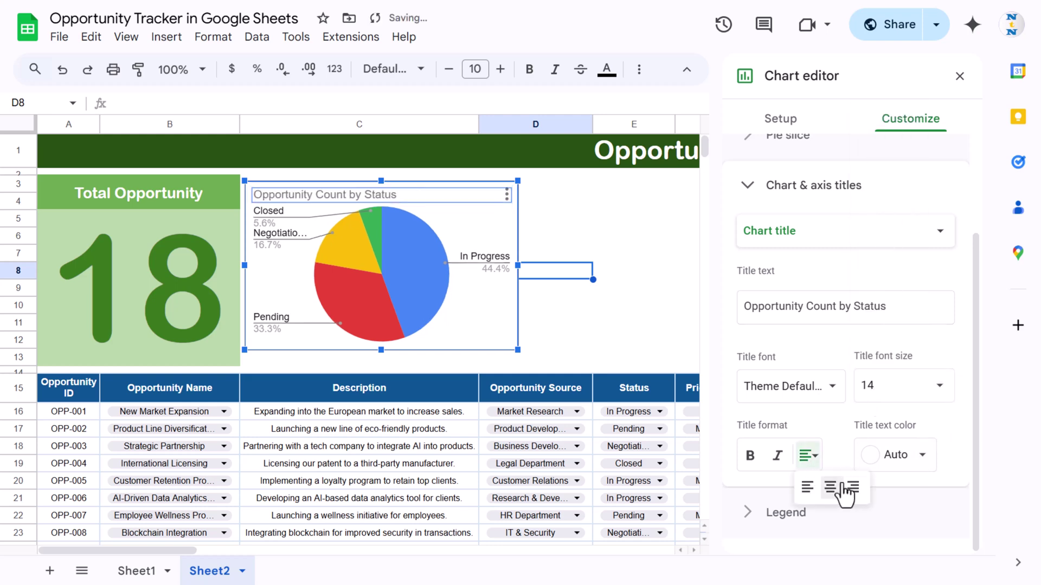
click(750, 459)
click(908, 467)
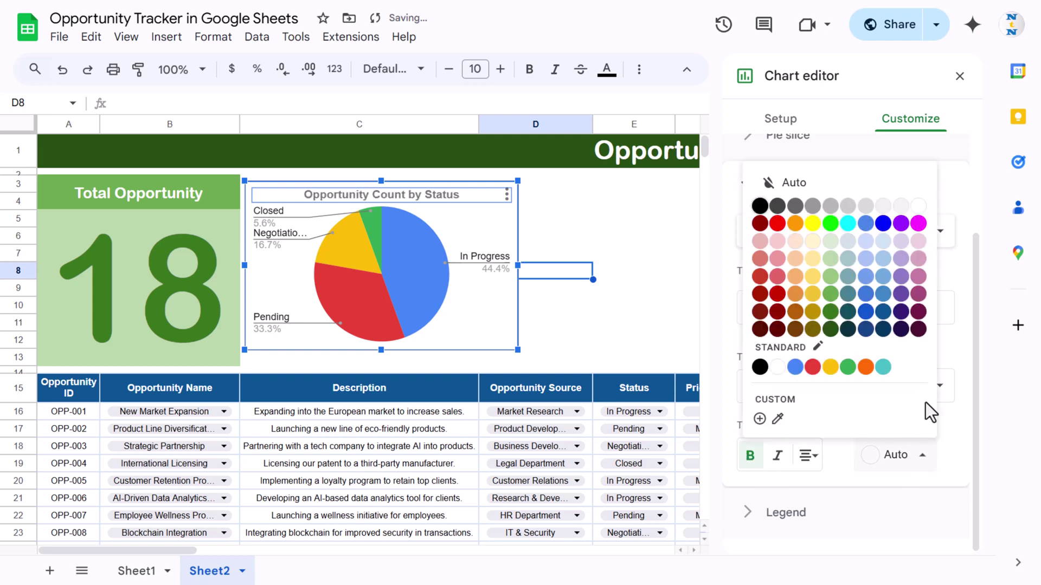
click(759, 207)
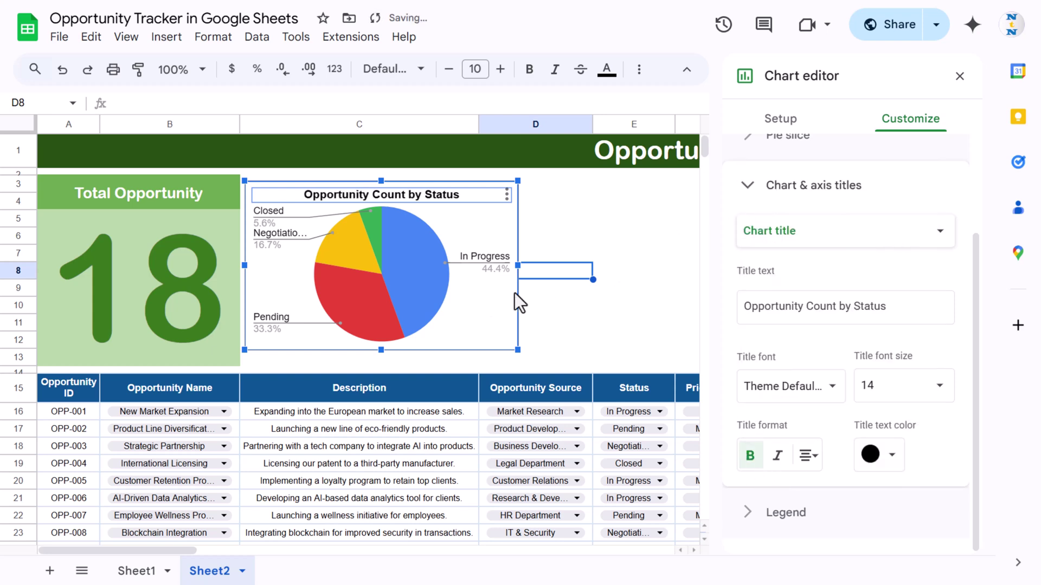
Step: Set the pie chart's legend position to Bottom
click(483, 298)
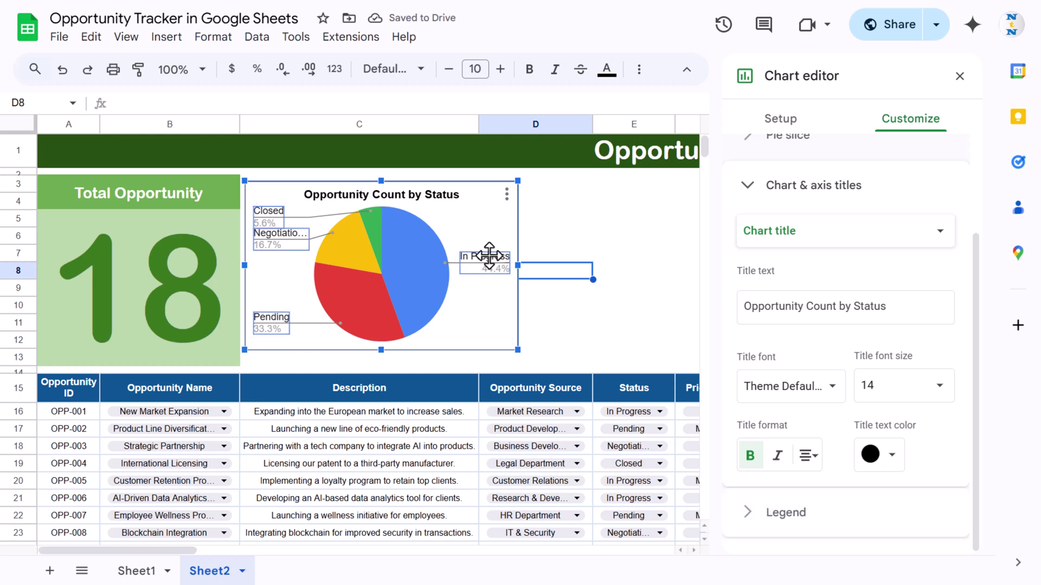
click(490, 256)
click(741, 126)
click(830, 379)
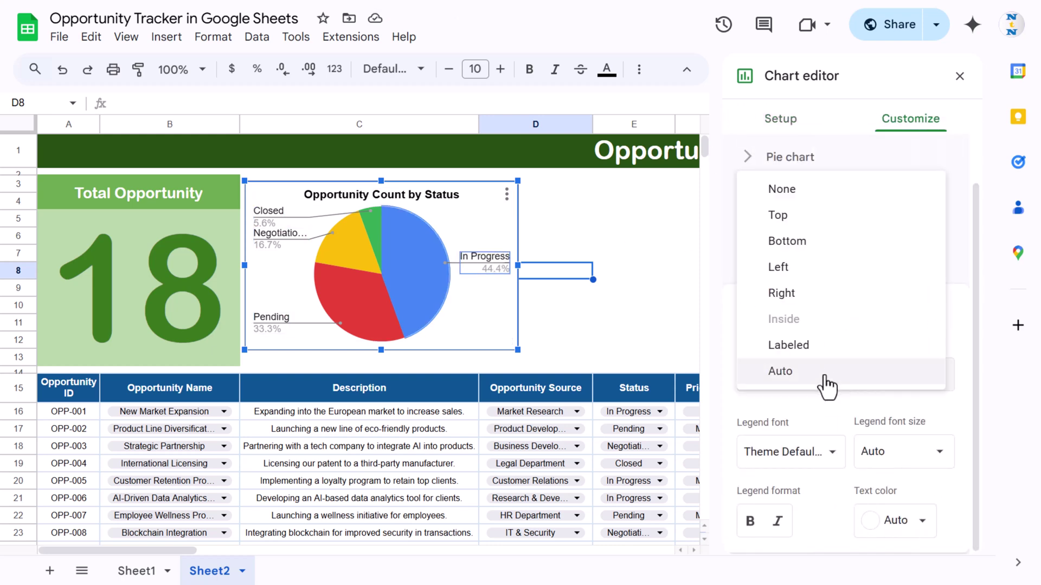
click(797, 244)
Step: Set the pie chart's slice labels to Value and turn on the 3D style
click(806, 166)
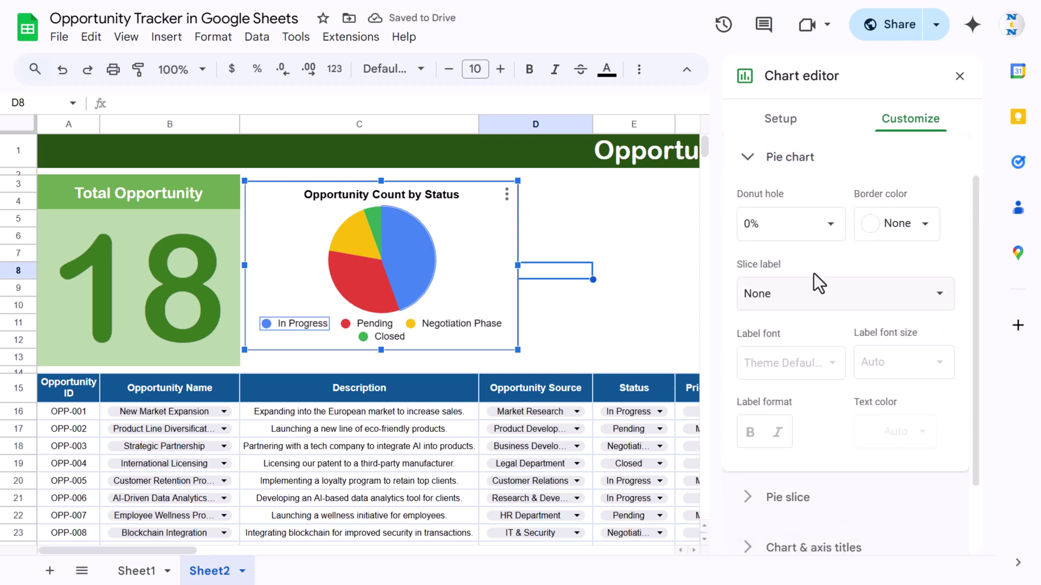
click(813, 303)
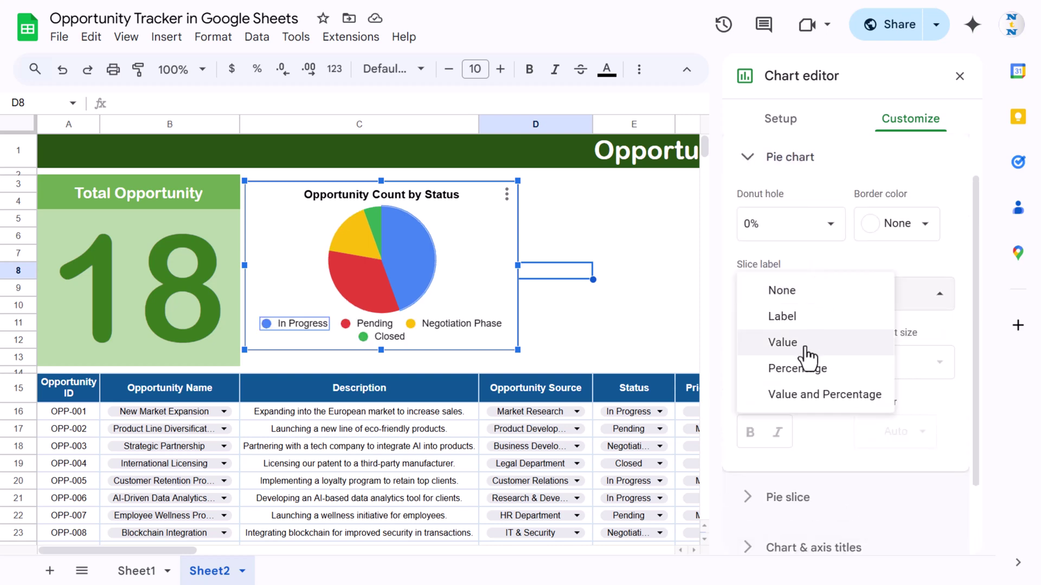
click(806, 349)
scroll(846, 217, up, 1)
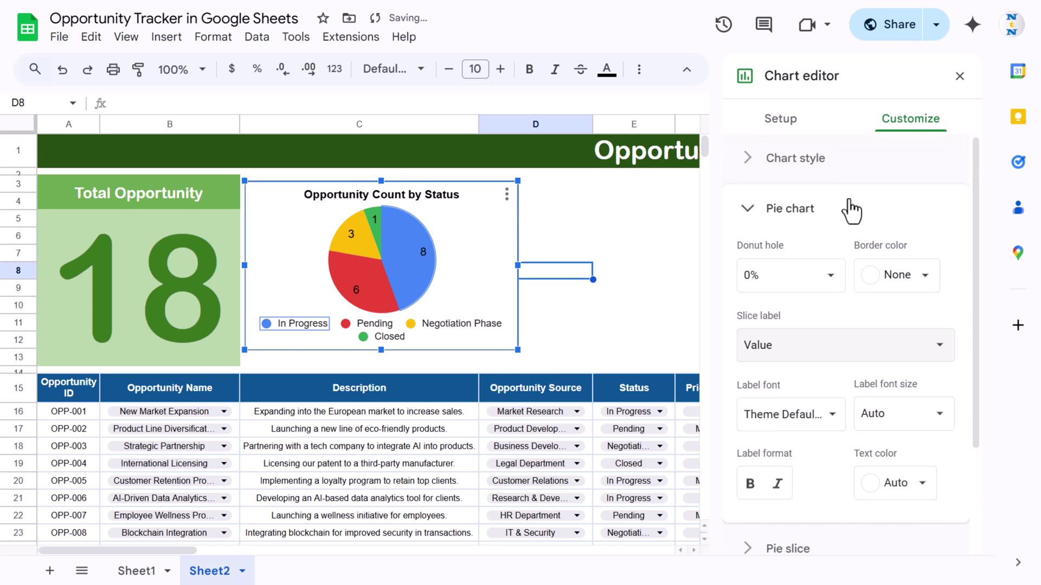
click(810, 168)
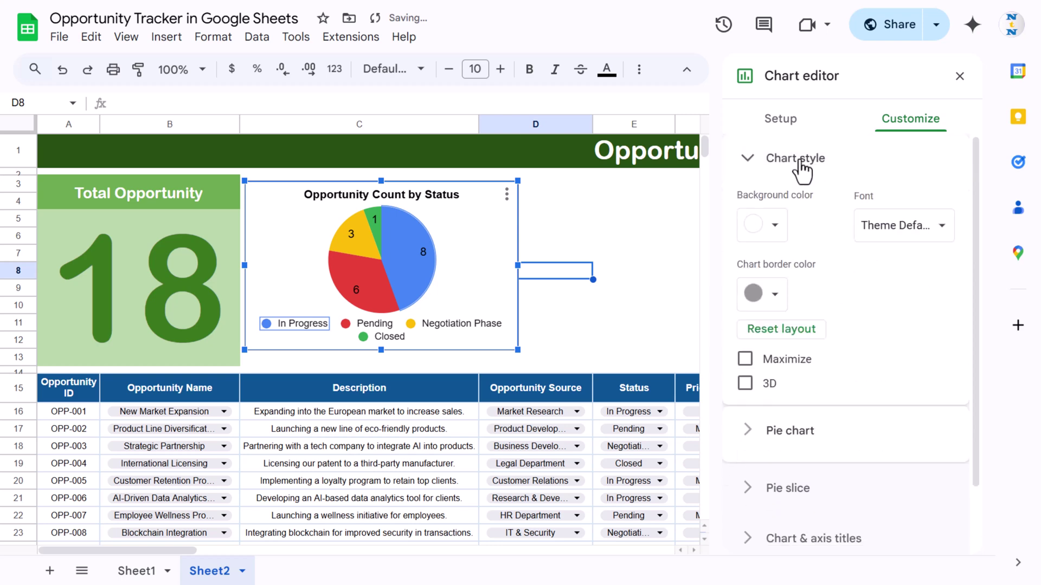
click(747, 385)
click(496, 252)
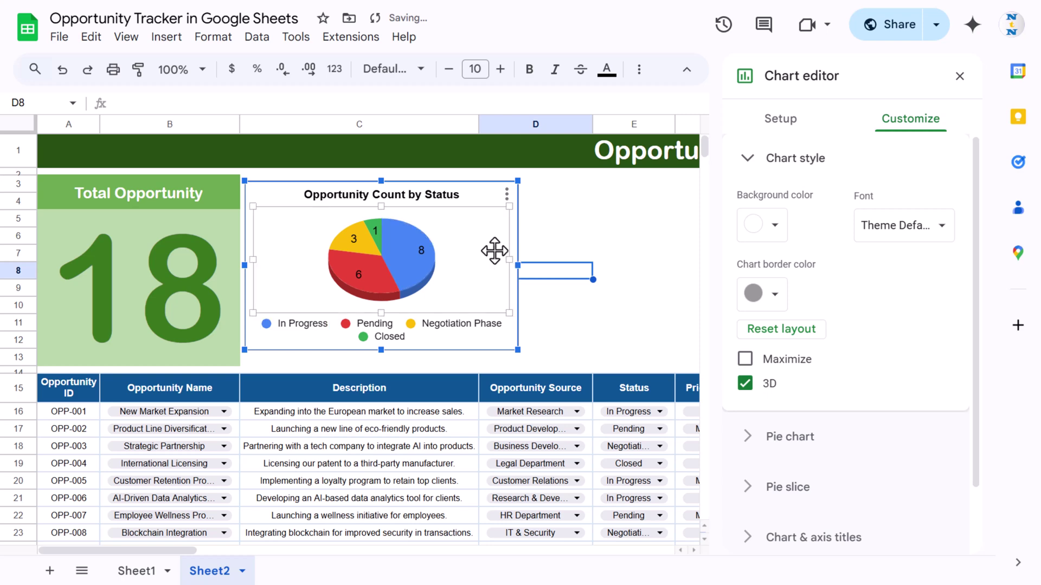
Step: Recolor the Pending slice light green and the Negotiation Phase slice medium green
click(377, 282)
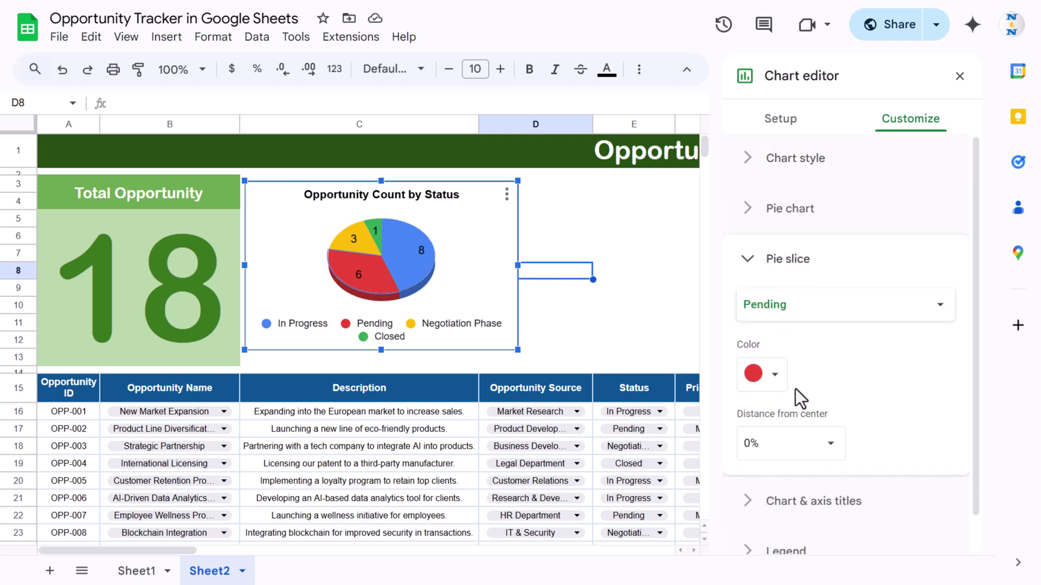
click(773, 375)
click(824, 178)
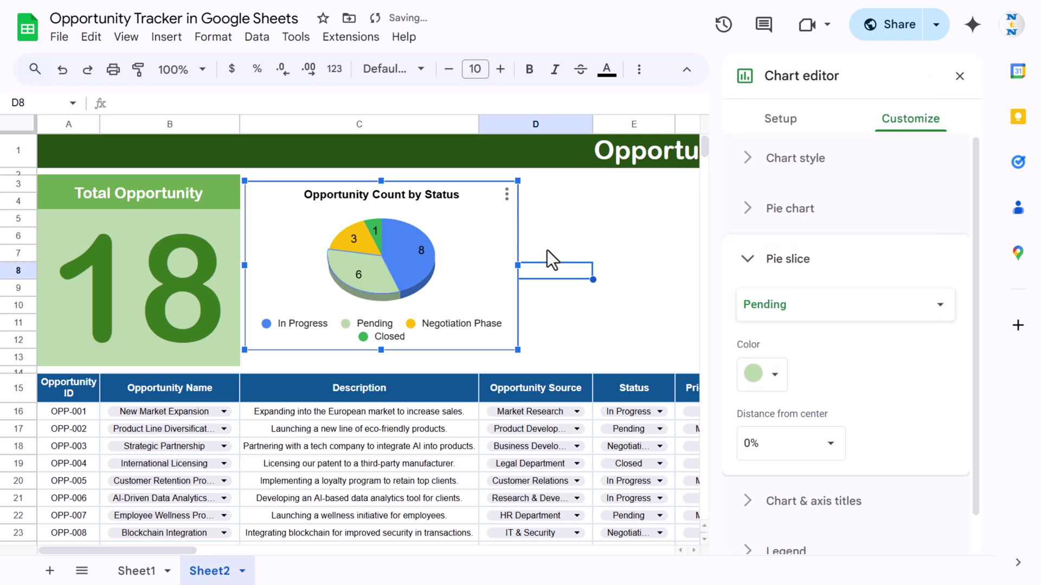
click(361, 243)
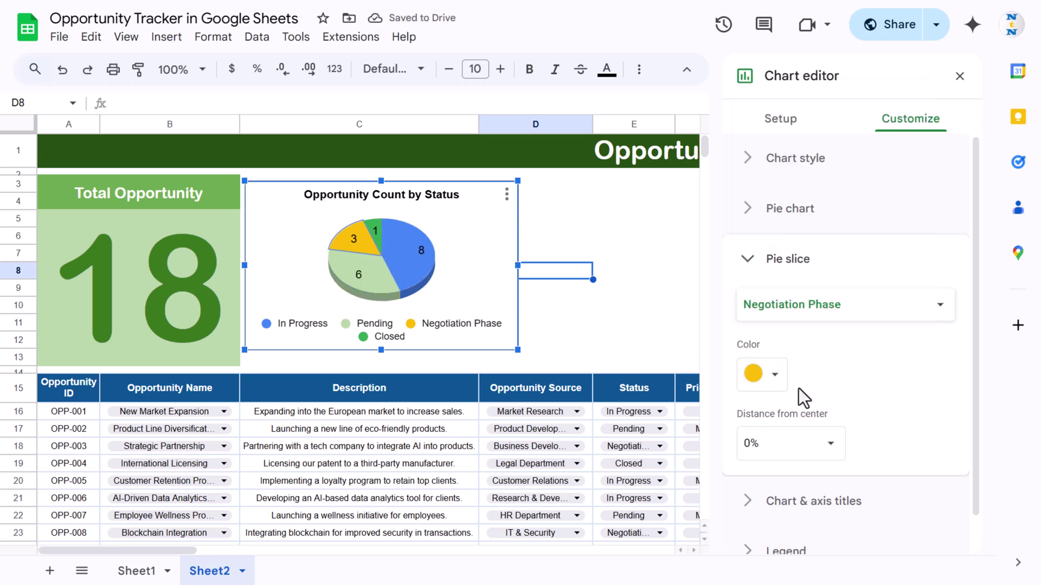
click(774, 375)
click(824, 216)
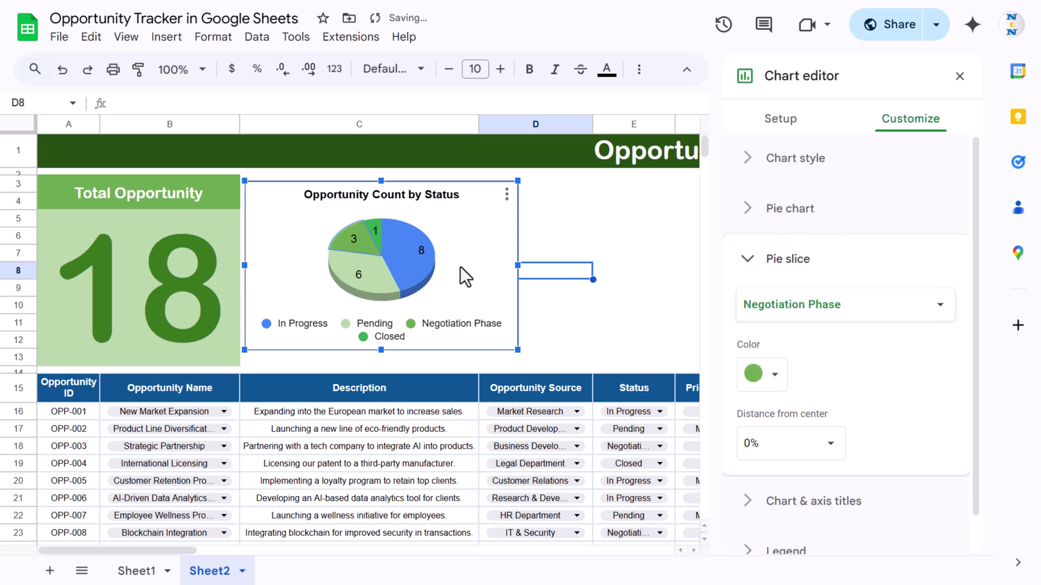
Step: Recolor the Closed slice light blue and the In Progress slice a medium steel blue
double_click(376, 234)
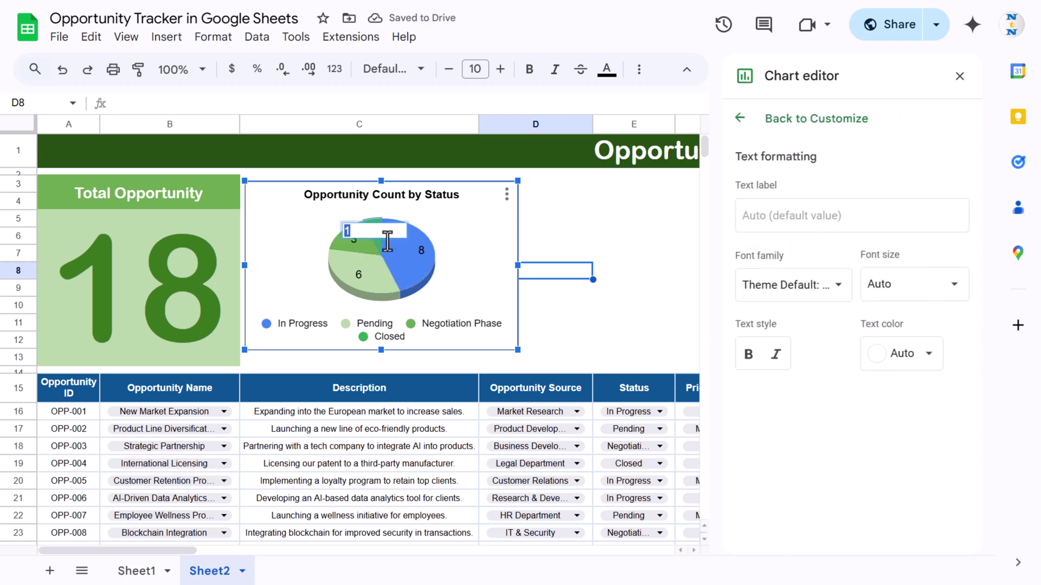
click(368, 221)
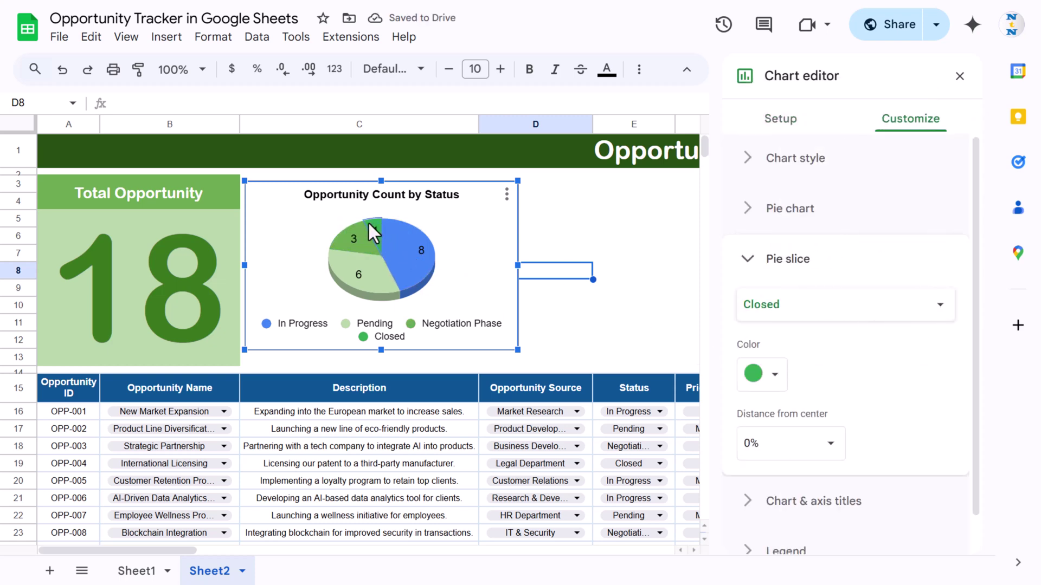
click(772, 380)
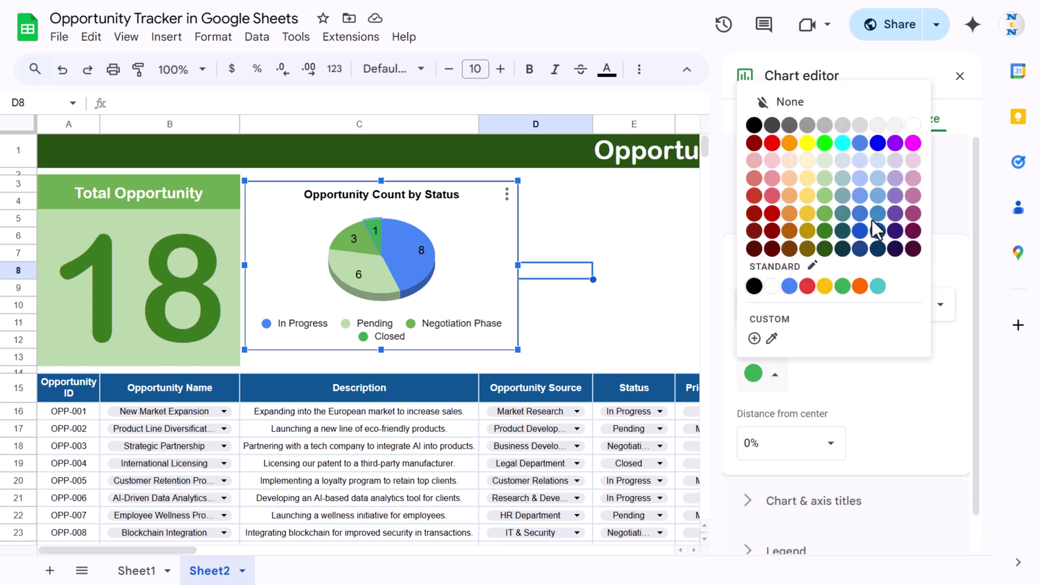
click(860, 179)
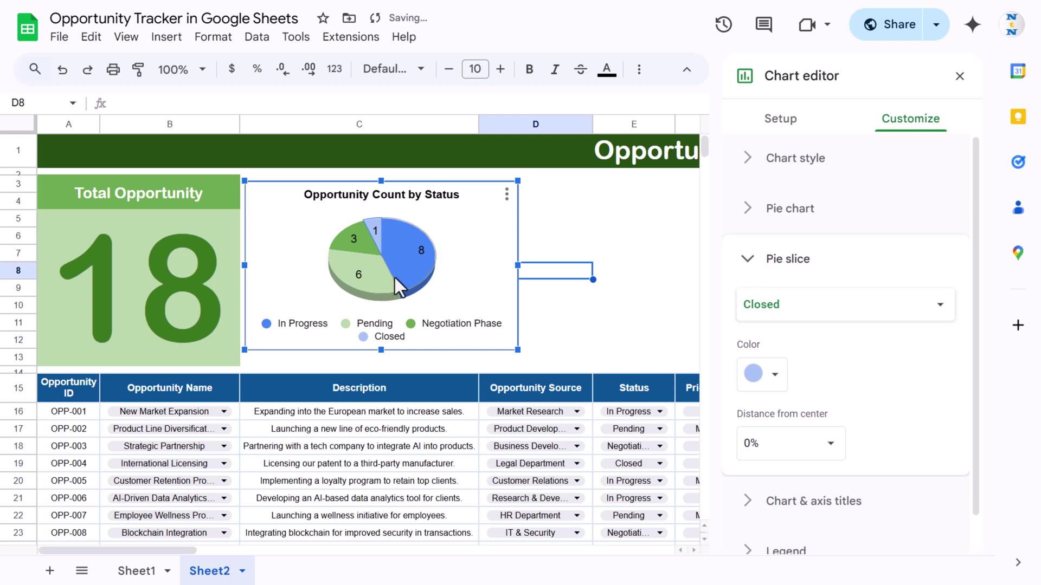
click(413, 272)
click(762, 374)
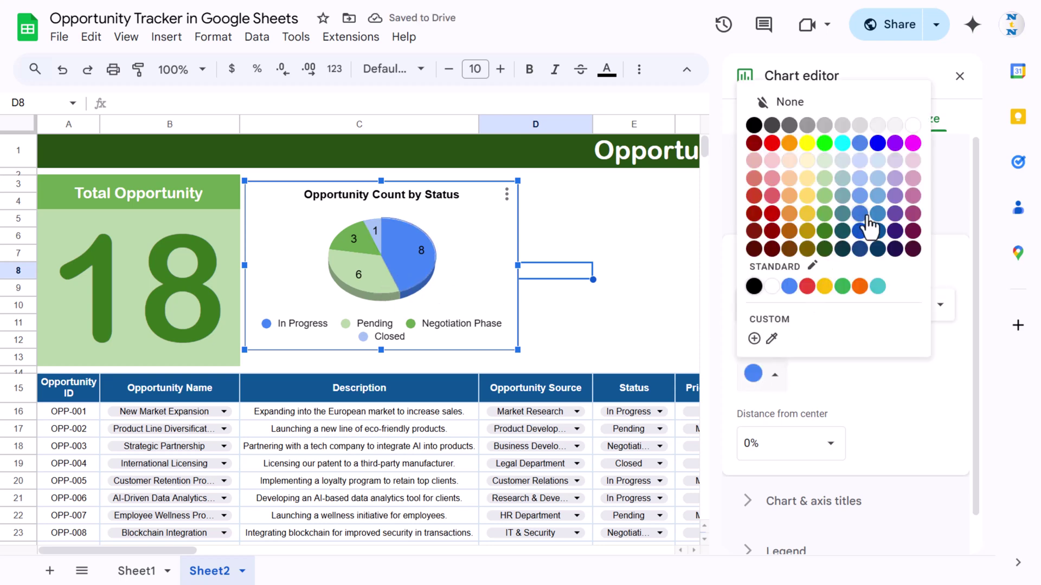
click(884, 227)
click(480, 288)
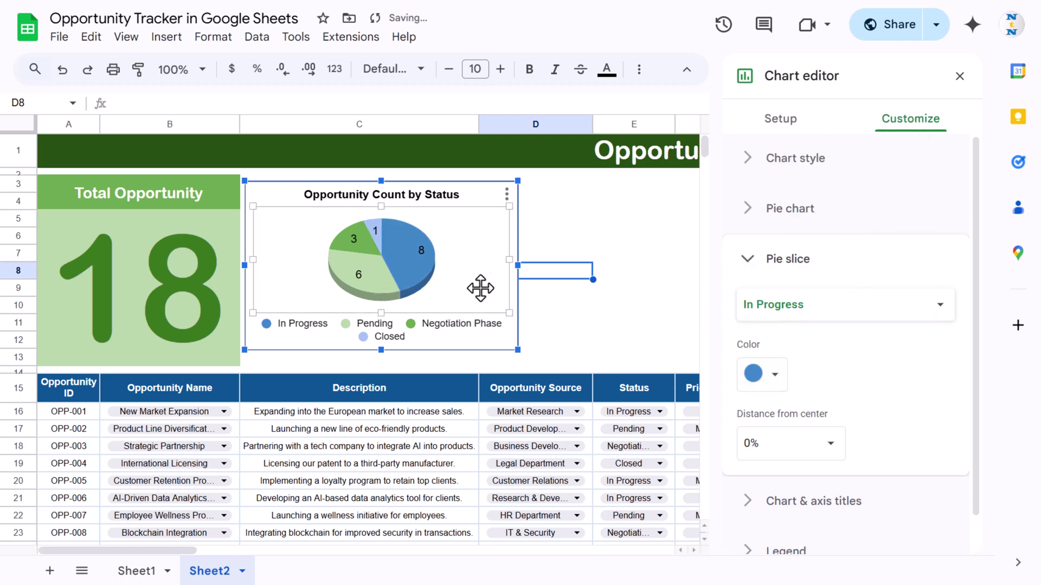
Step: Resize the status pie chart to span rows 3 to 13 and fit within the width of column C
click(616, 251)
click(420, 350)
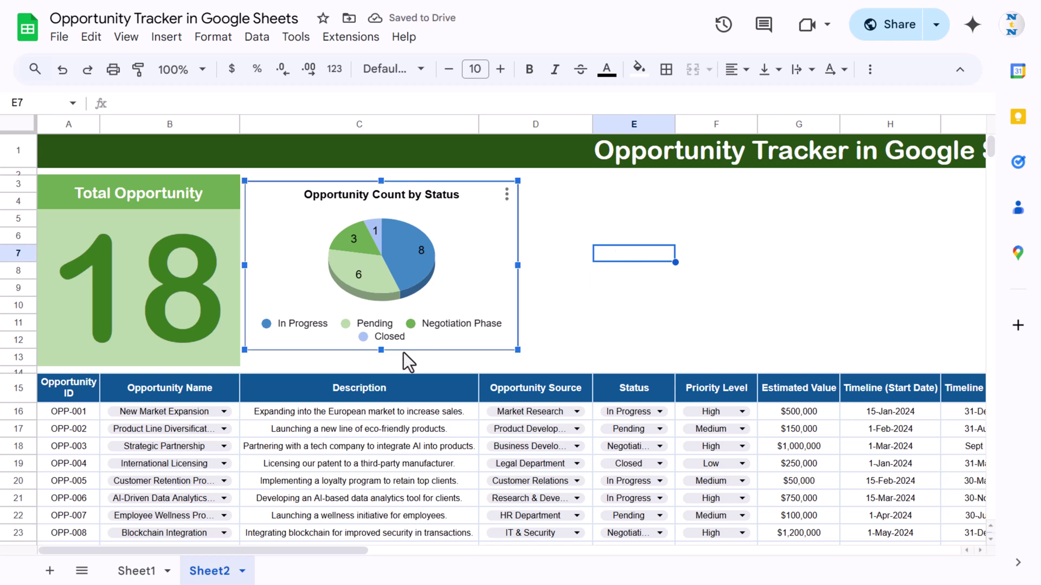
drag(380, 351, 375, 365)
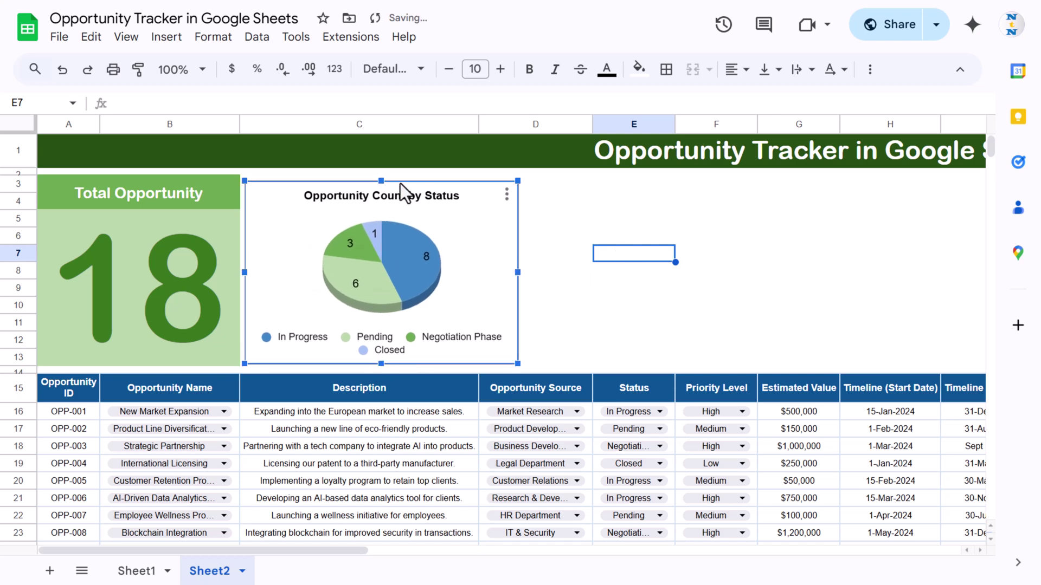
drag(382, 180, 381, 176)
drag(517, 271, 467, 272)
click(534, 287)
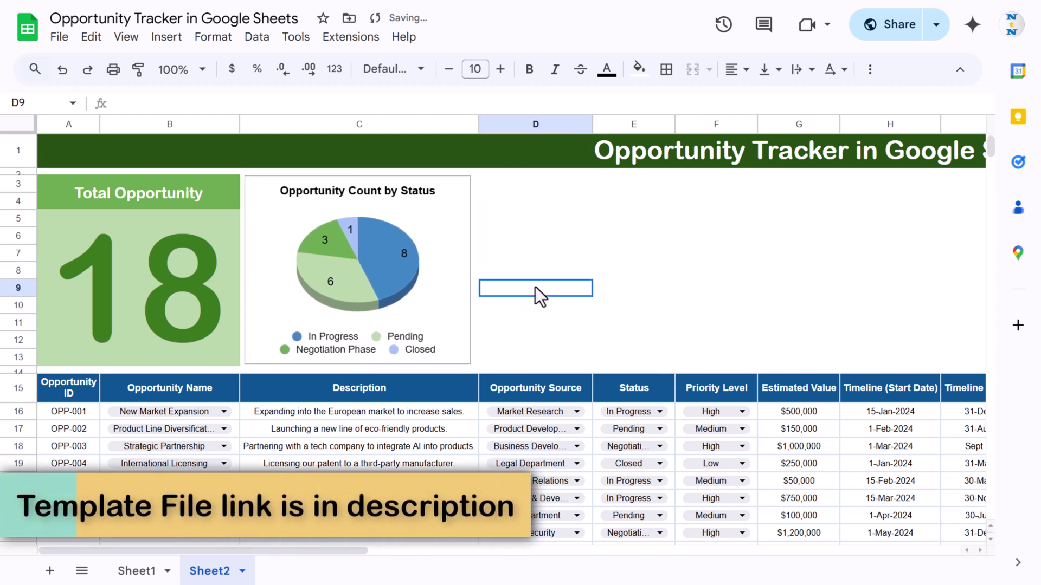
Step: Change the border color of the status pie chart to medium green
click(456, 243)
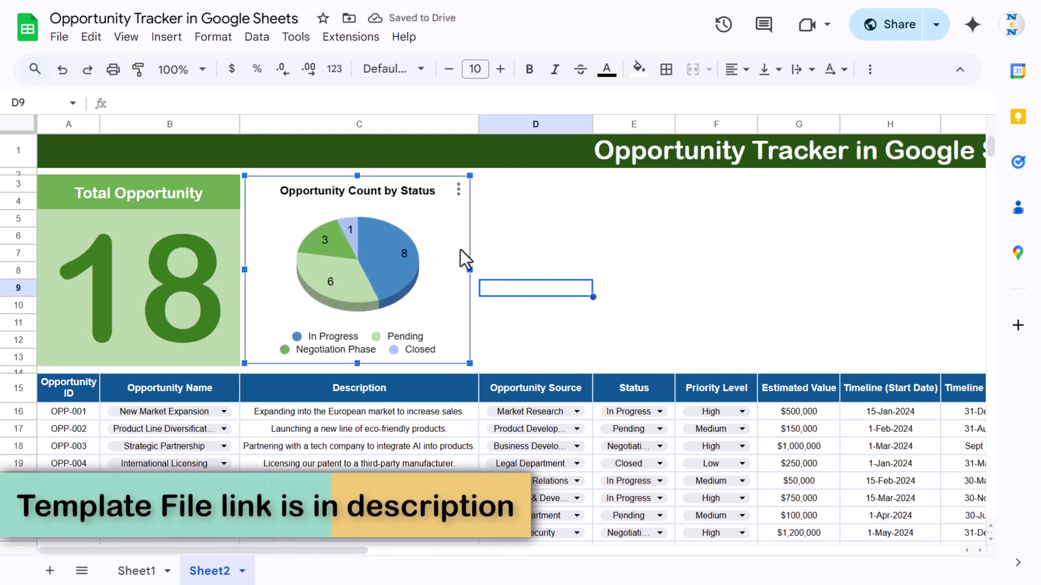
double_click(460, 250)
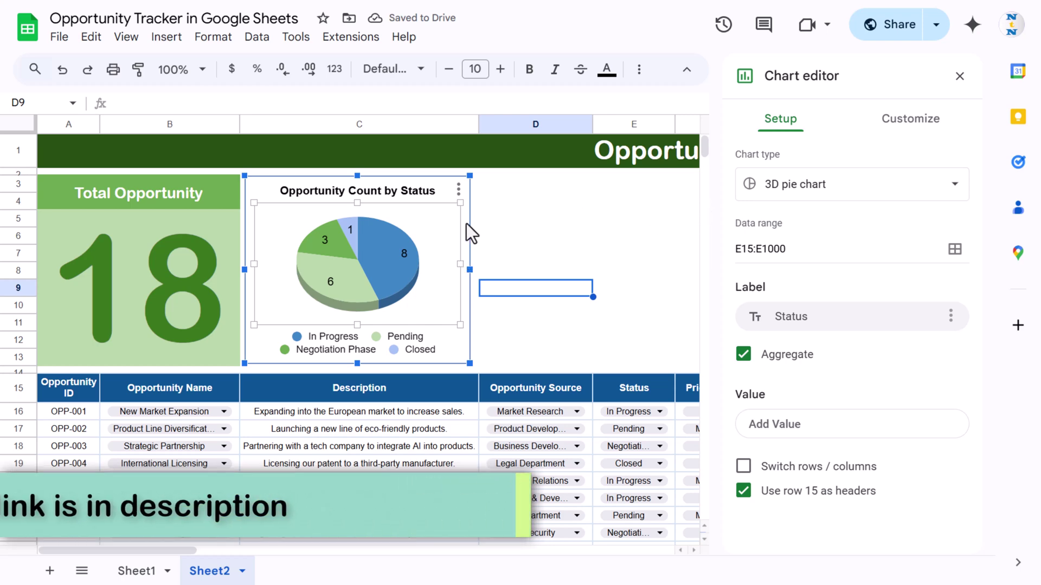
click(910, 121)
click(797, 163)
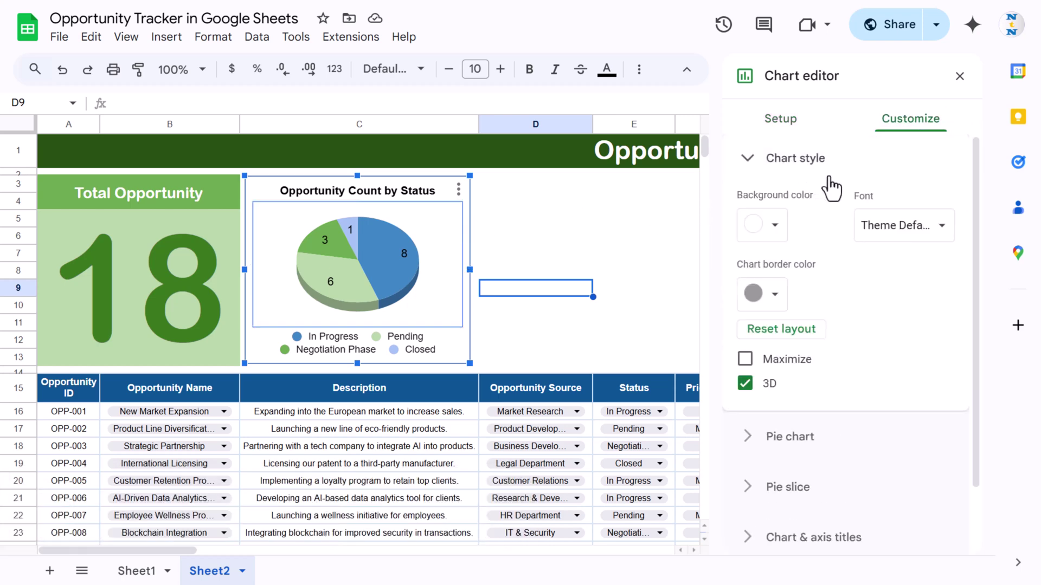
click(771, 295)
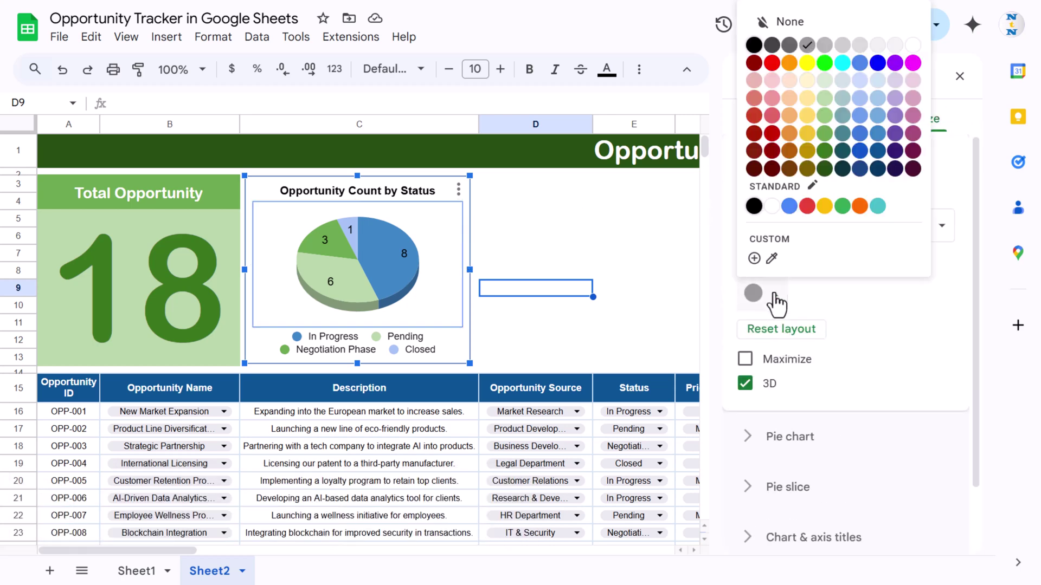
click(826, 135)
click(567, 240)
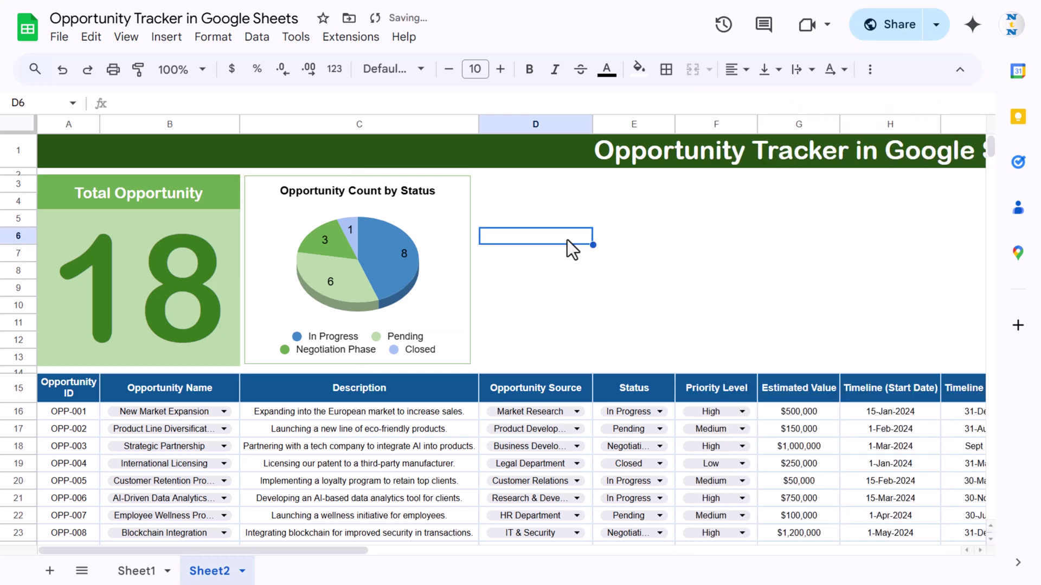
Step: Duplicate the status pie chart and place the copy directly beside the original, spanning rows 3 to 13
click(465, 253)
click(529, 238)
click(518, 187)
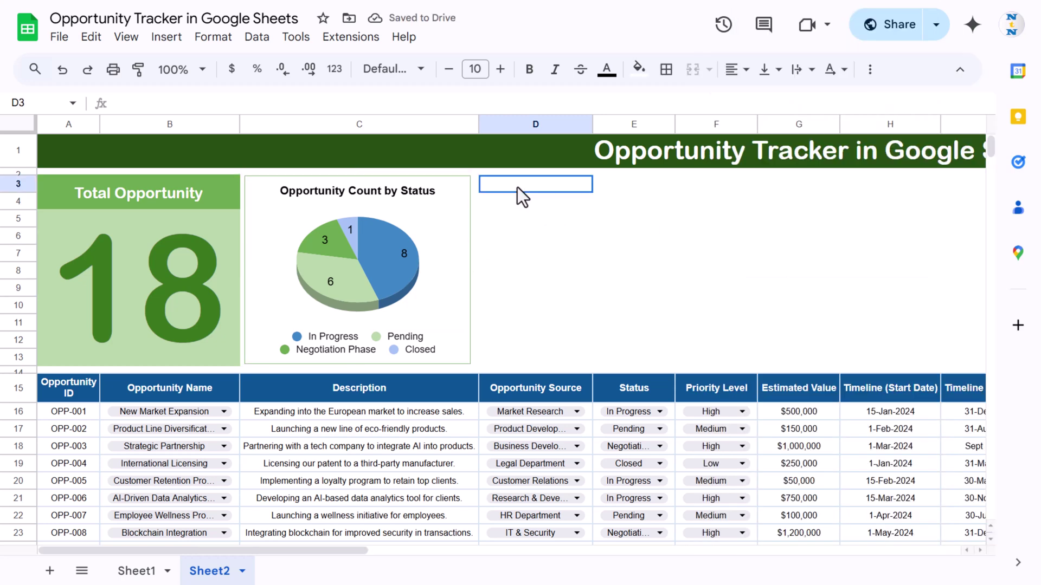
key(ctrl+v)
drag(702, 238, 693, 230)
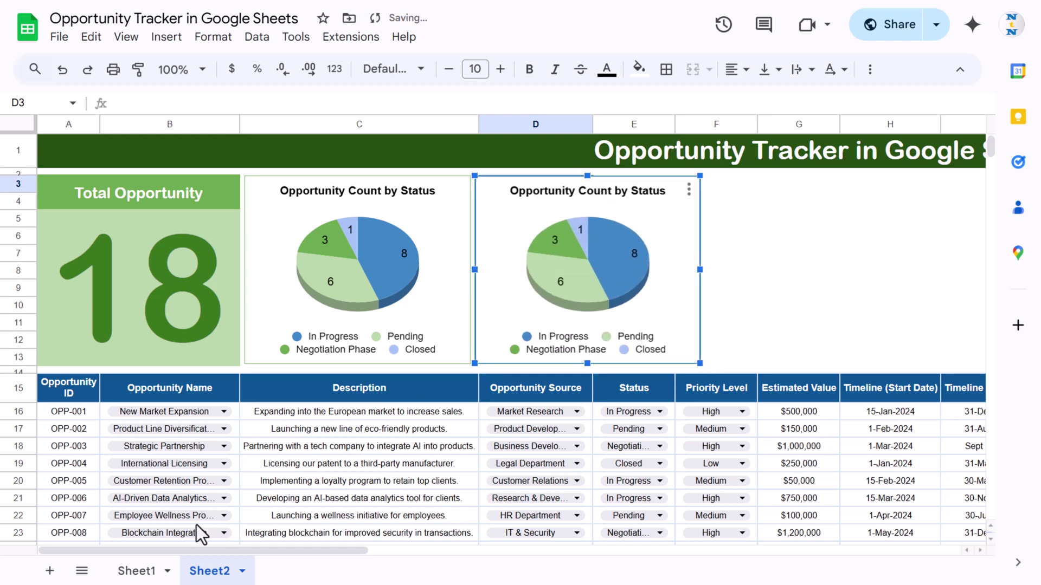
Step: Check the Priority Level Distribution chart on Sheet1 and convert the copied pie chart on Sheet2 to a bar chart
click(137, 571)
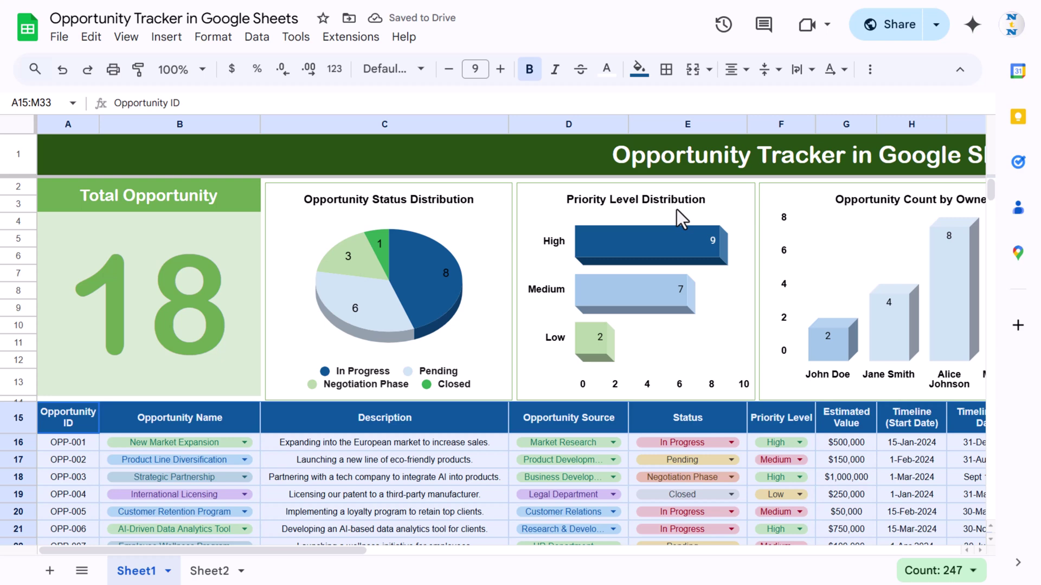
click(198, 572)
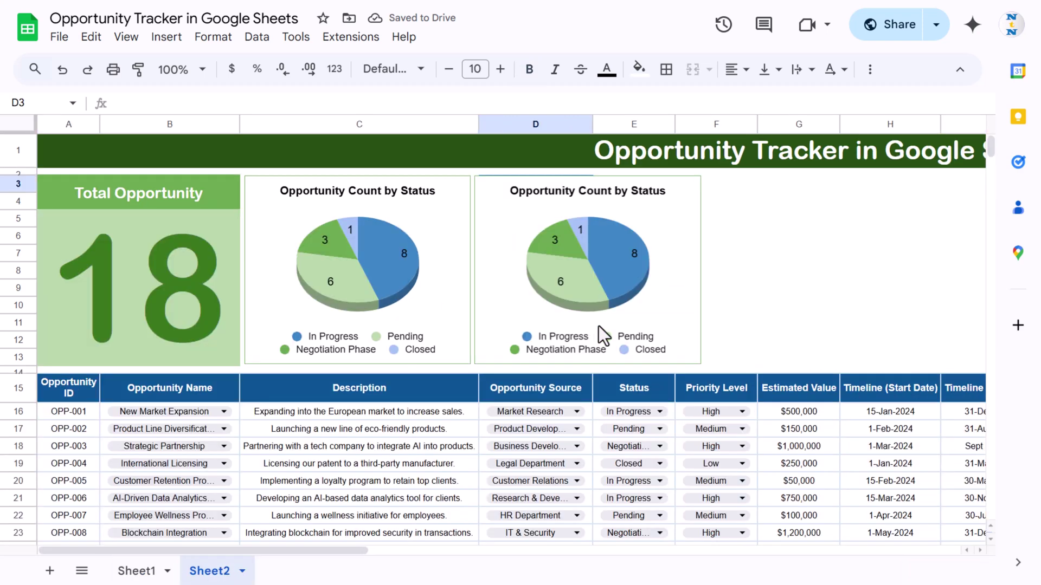
double_click(681, 236)
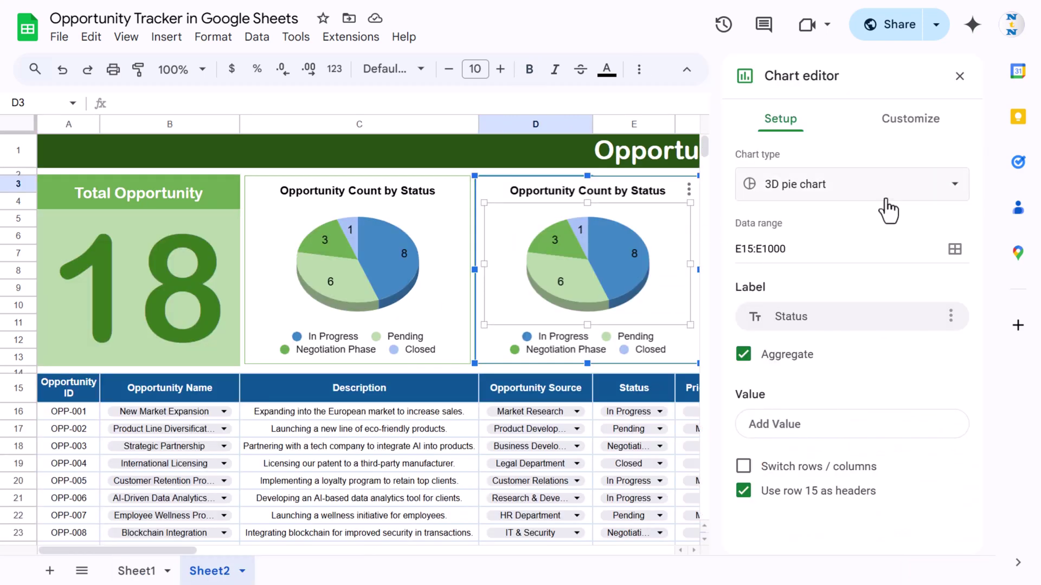
click(867, 198)
scroll(961, 295, down, 5)
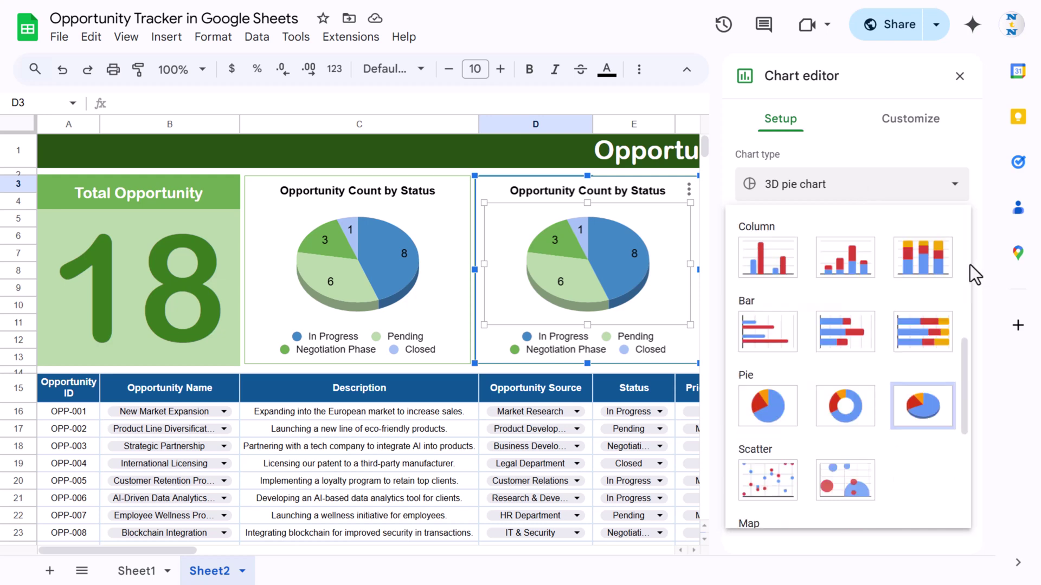
click(764, 343)
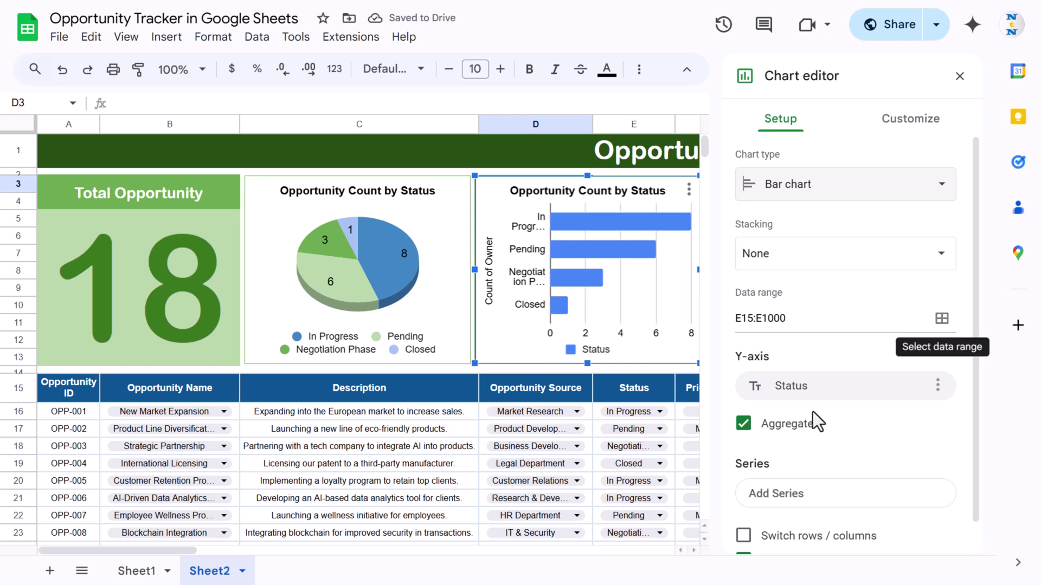
Step: Set the bar chart's data range to F15:F1000 so it plots the Priority Level column
drag(118, 551, 221, 552)
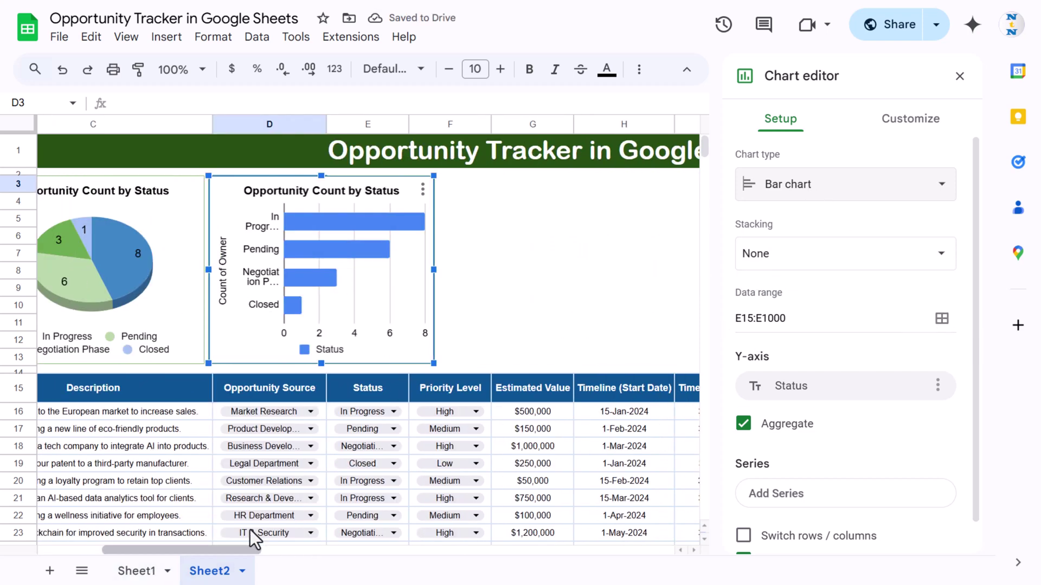
click(447, 389)
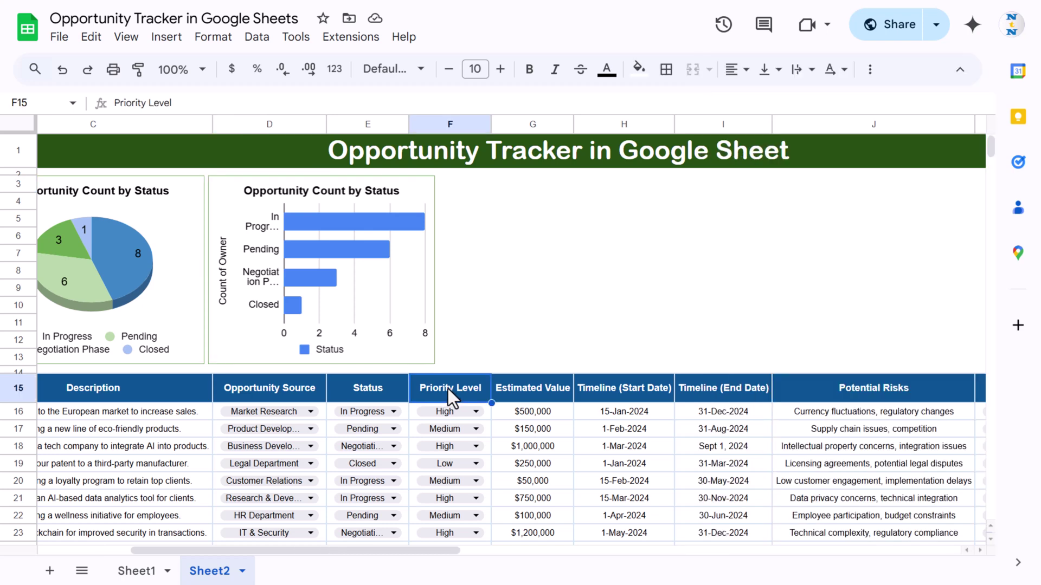
click(424, 191)
click(250, 360)
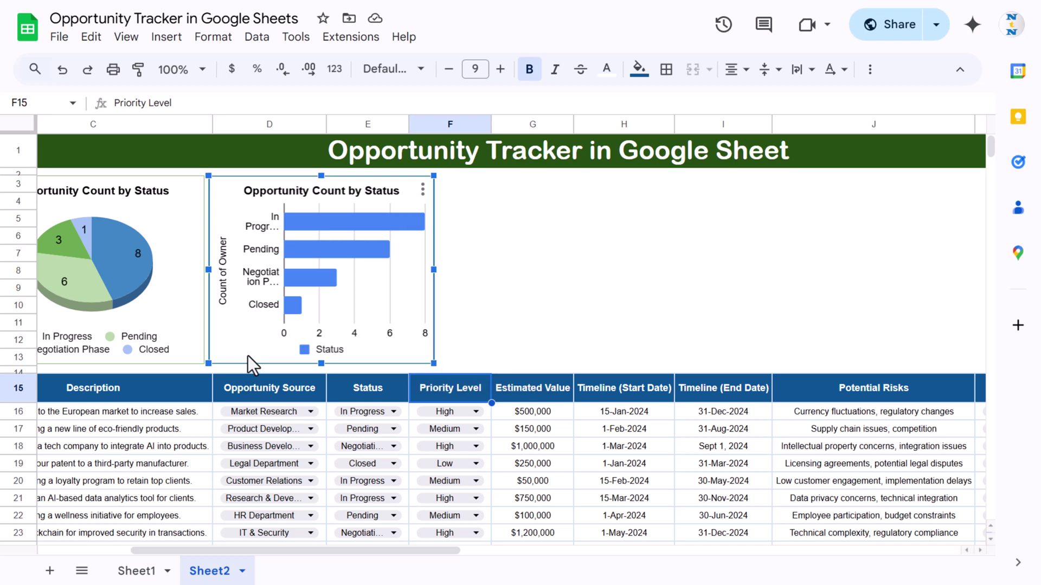
click(835, 319)
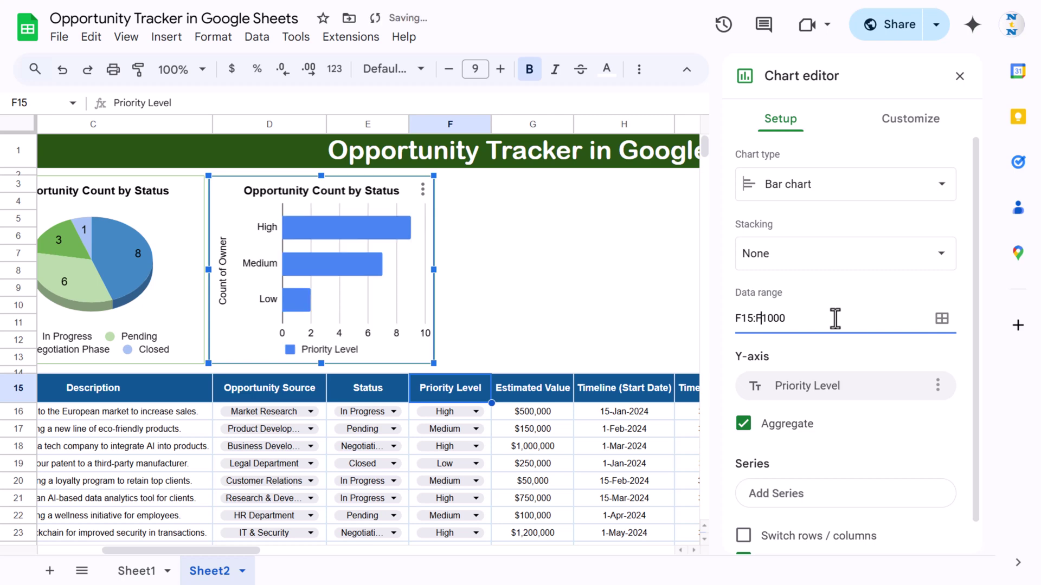
Step: Remove the vertical axis title and the legend from the priority level bar chart
click(225, 265)
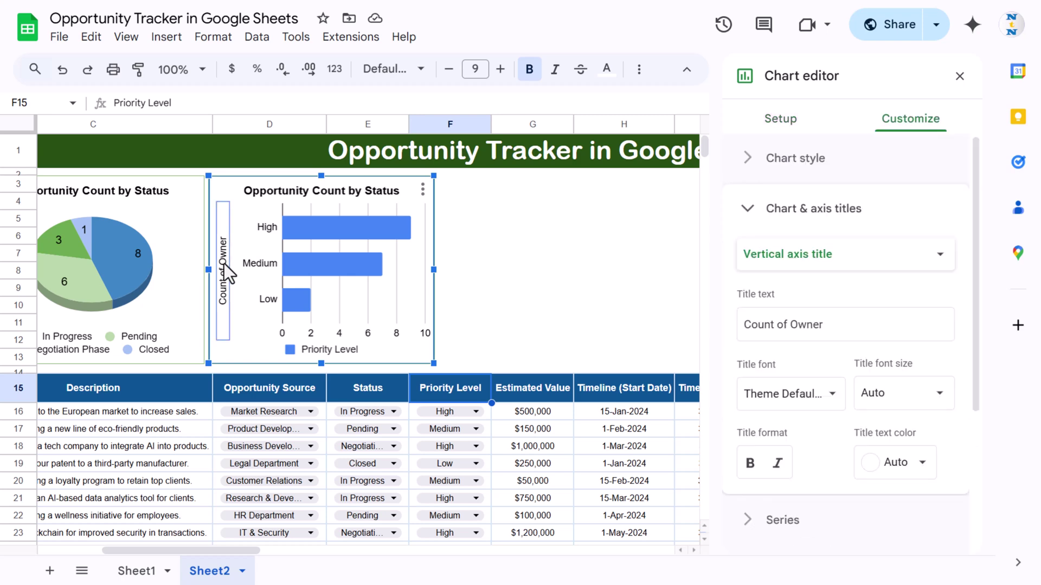
key(Delete)
click(333, 349)
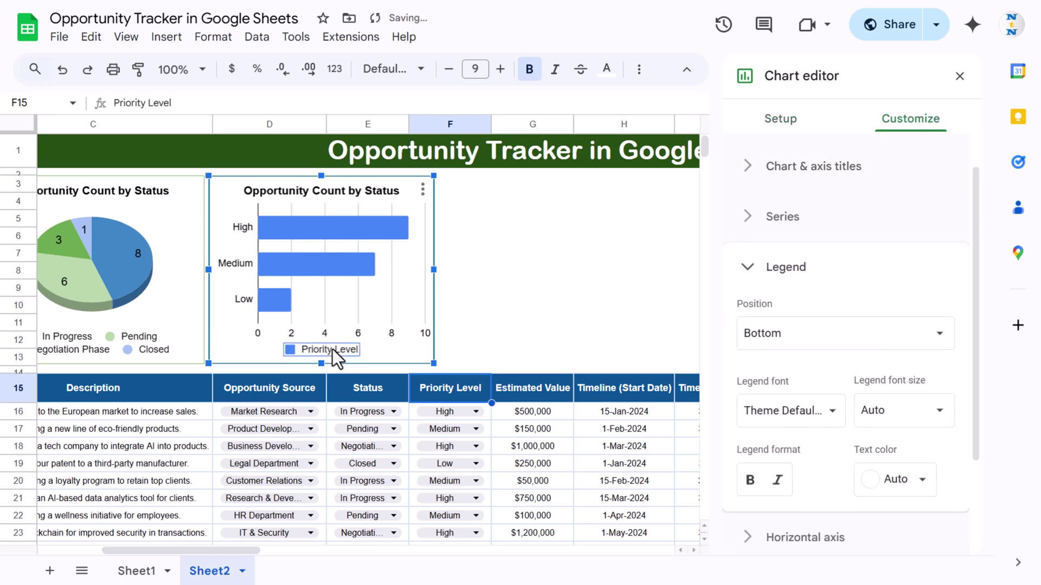
key(Delete)
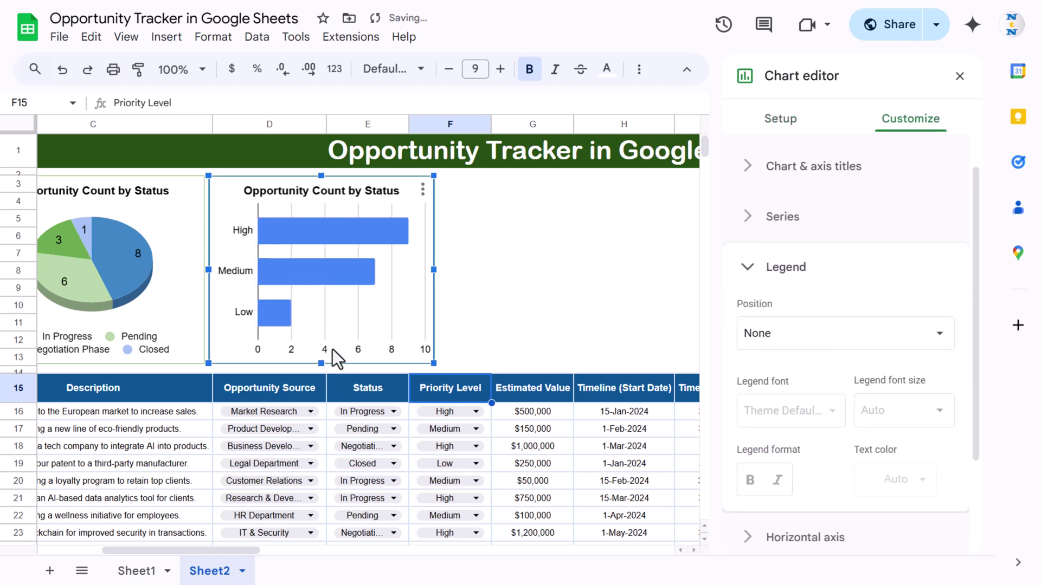
Step: Turn off the major gridlines on the horizontal axis of the priority level bar chart
double_click(392, 219)
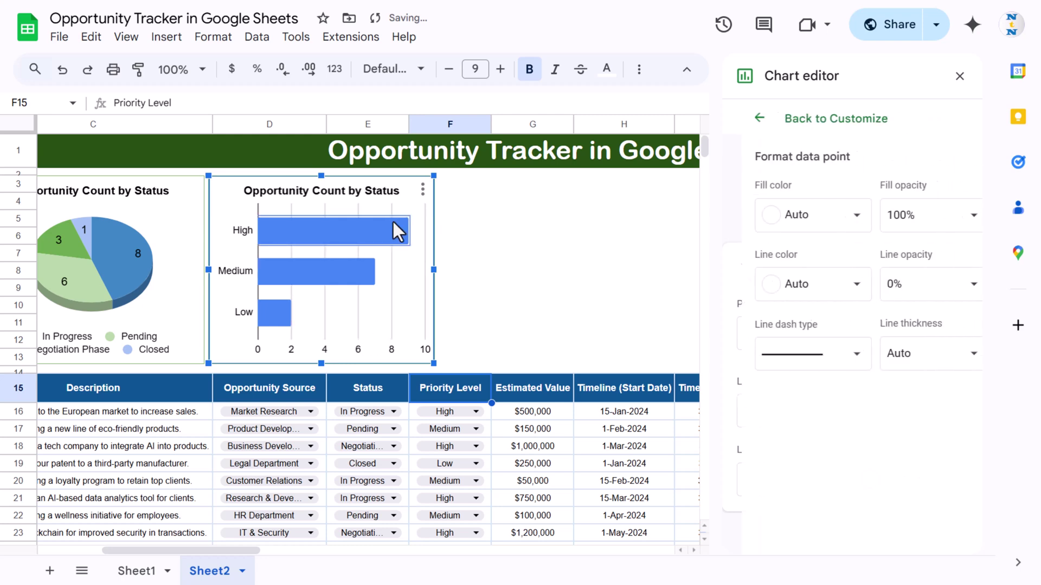
click(391, 281)
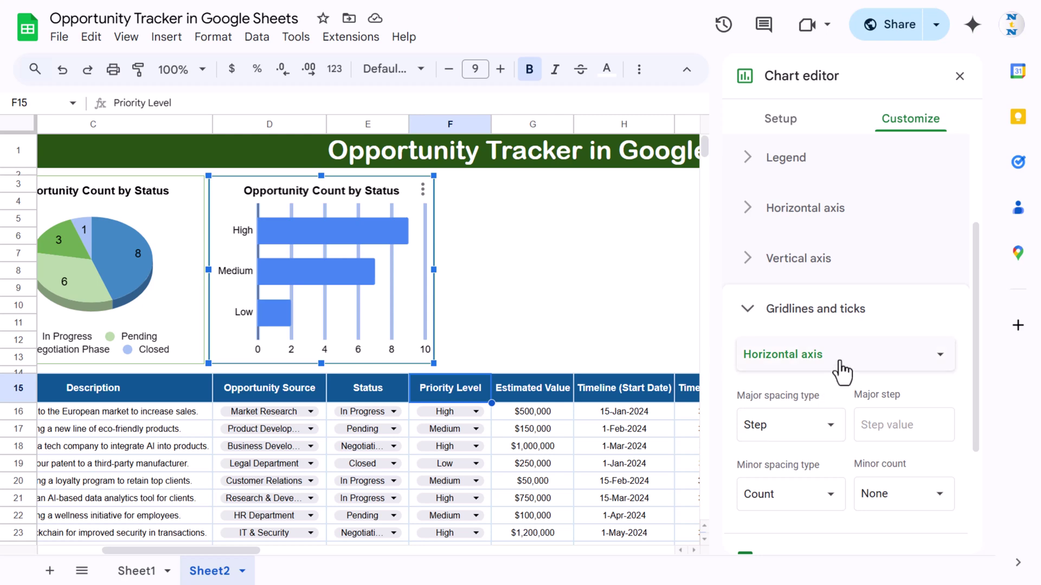
scroll(840, 363, down, 3)
click(747, 386)
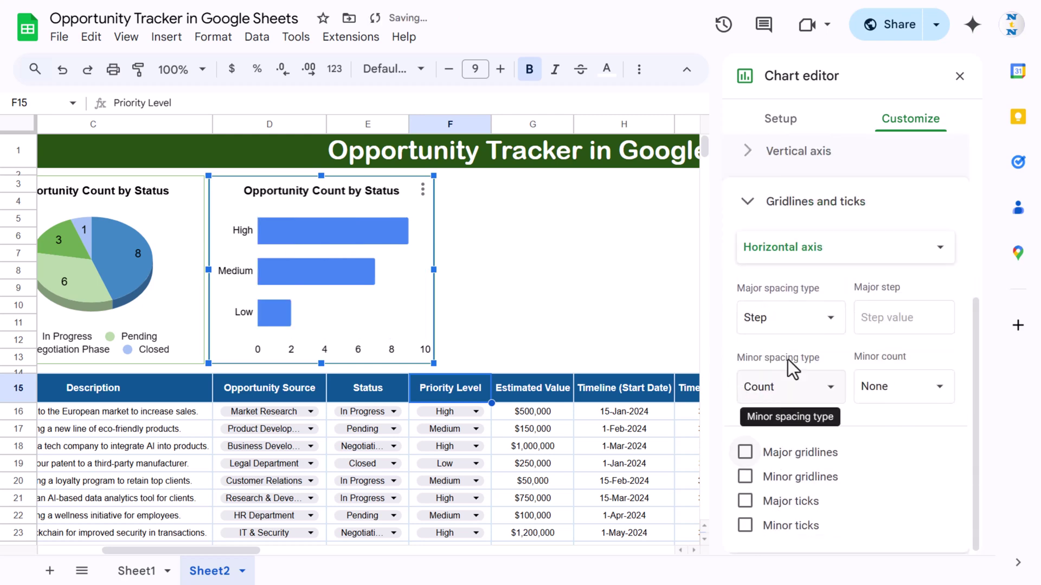
scroll(862, 304, up, 5)
Step: Turn on the 3D style for the priority level bar chart
click(920, 137)
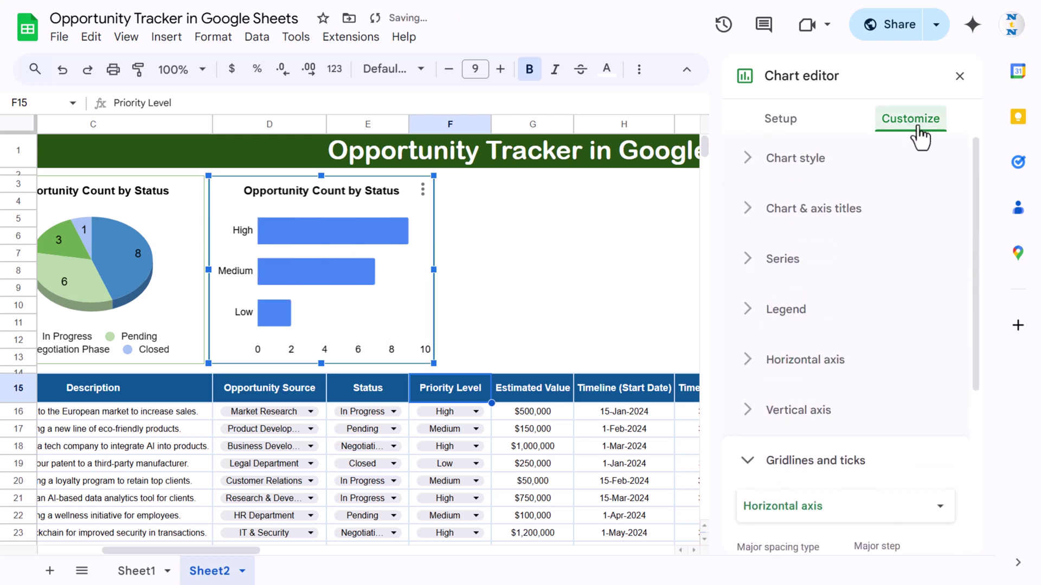
click(802, 163)
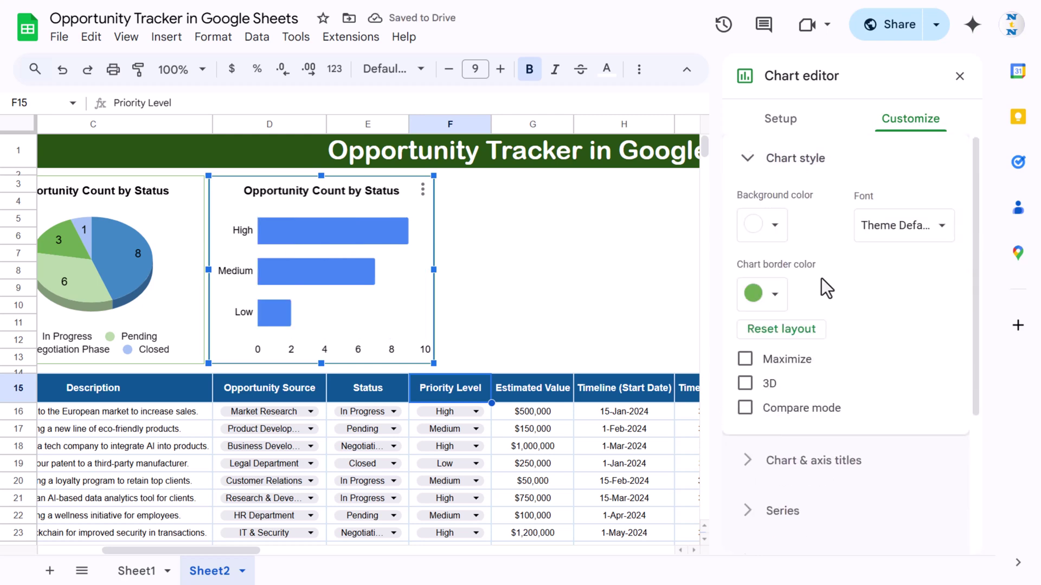
click(746, 385)
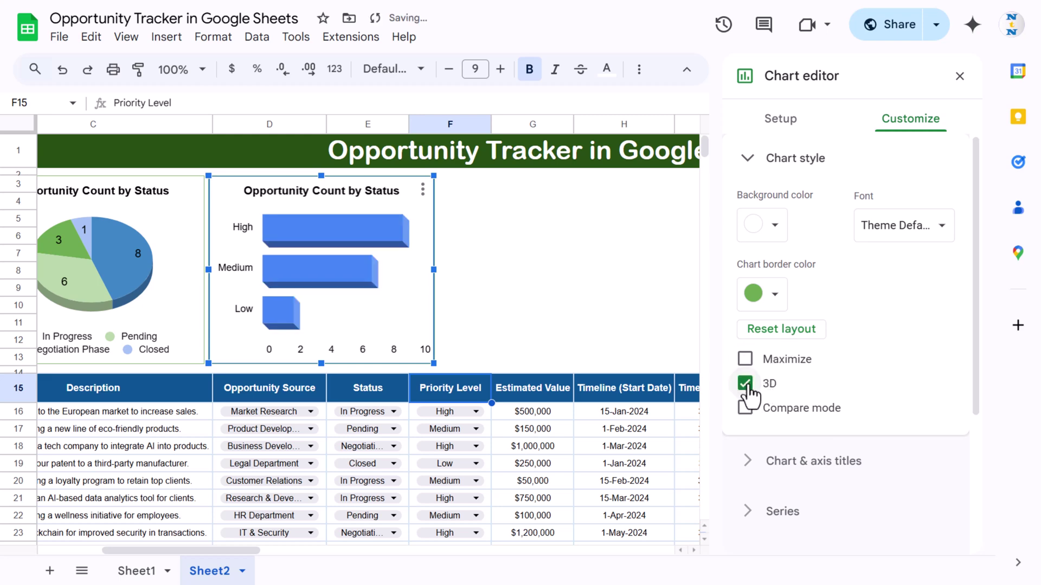
click(754, 158)
Step: Recolor the High bar medium green and the Medium bar dark green in the priority level chart
double_click(391, 226)
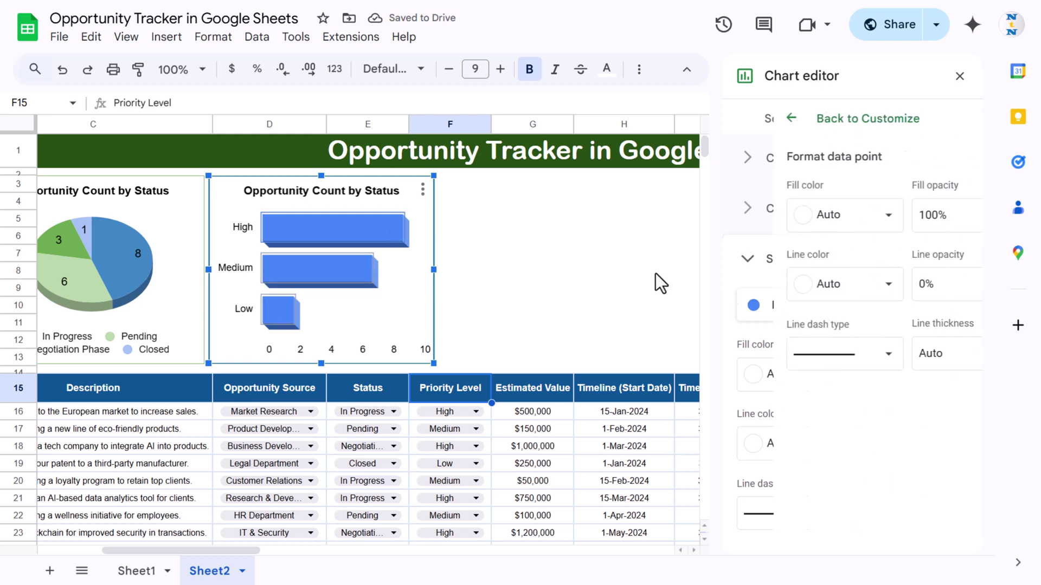
click(802, 215)
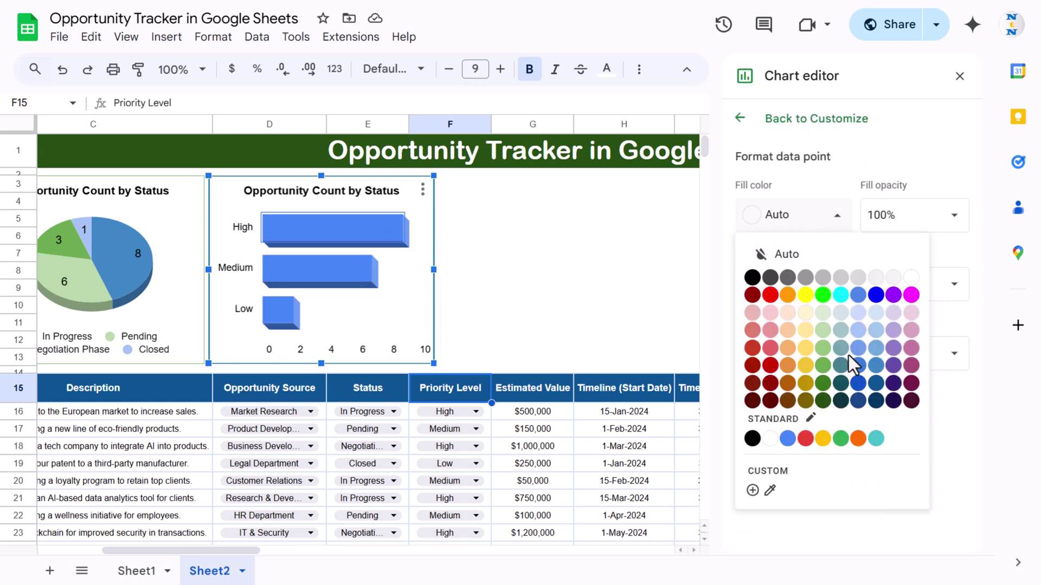
click(822, 366)
click(353, 289)
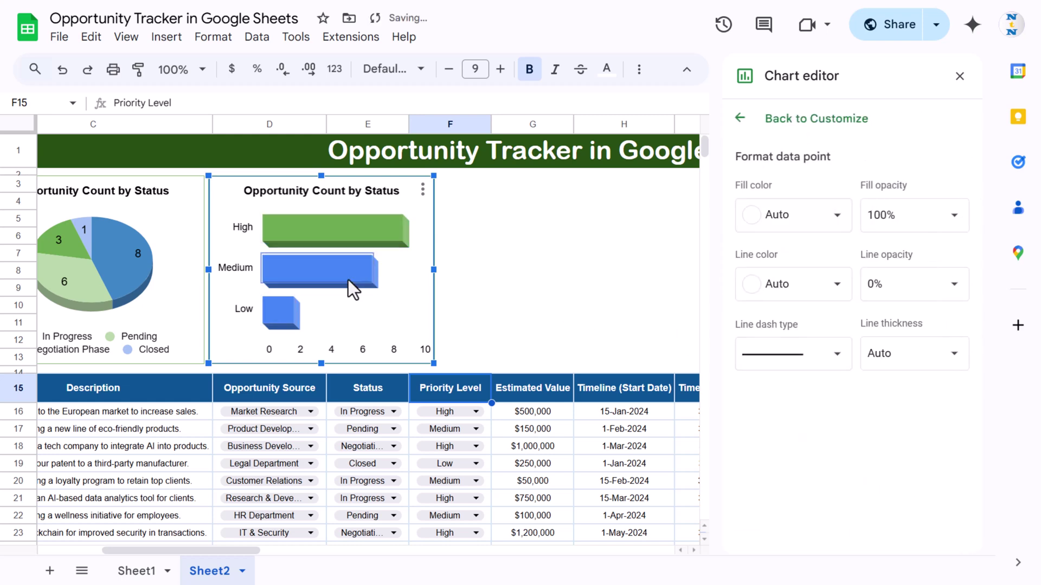
click(825, 223)
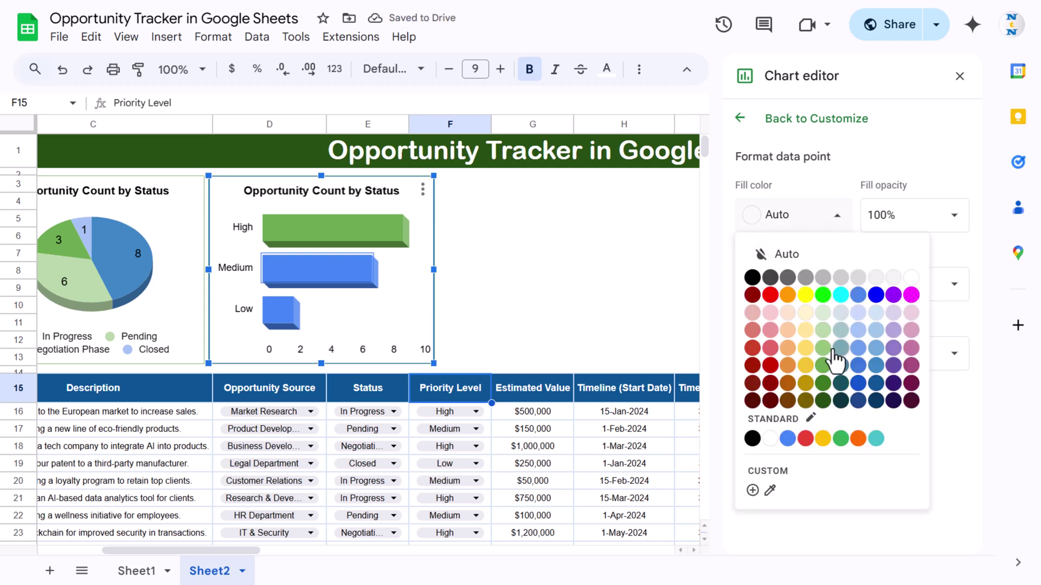
click(822, 383)
Step: Recolor the Low bar of the priority level chart dark gold
click(291, 314)
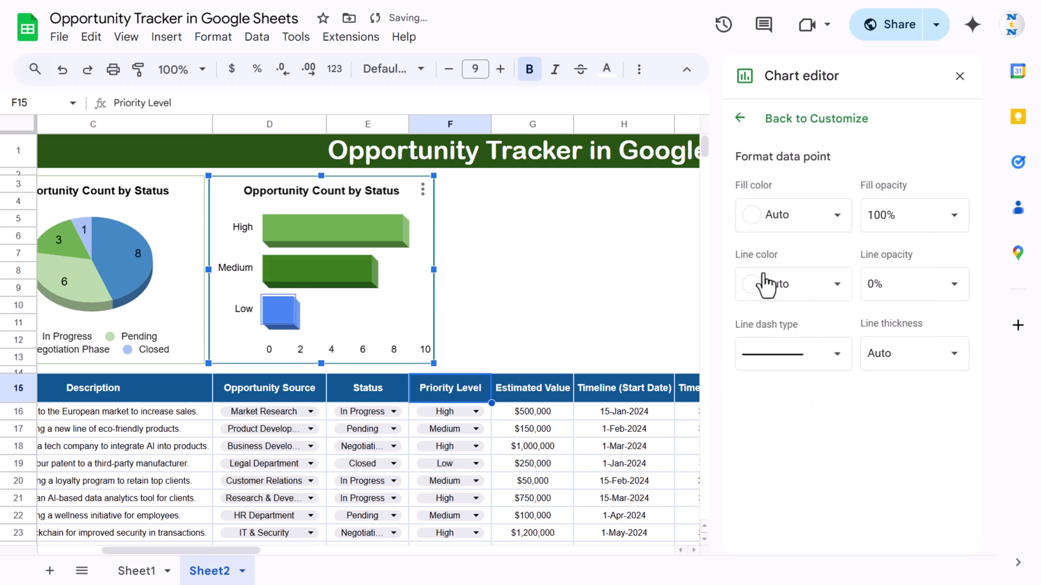
click(834, 222)
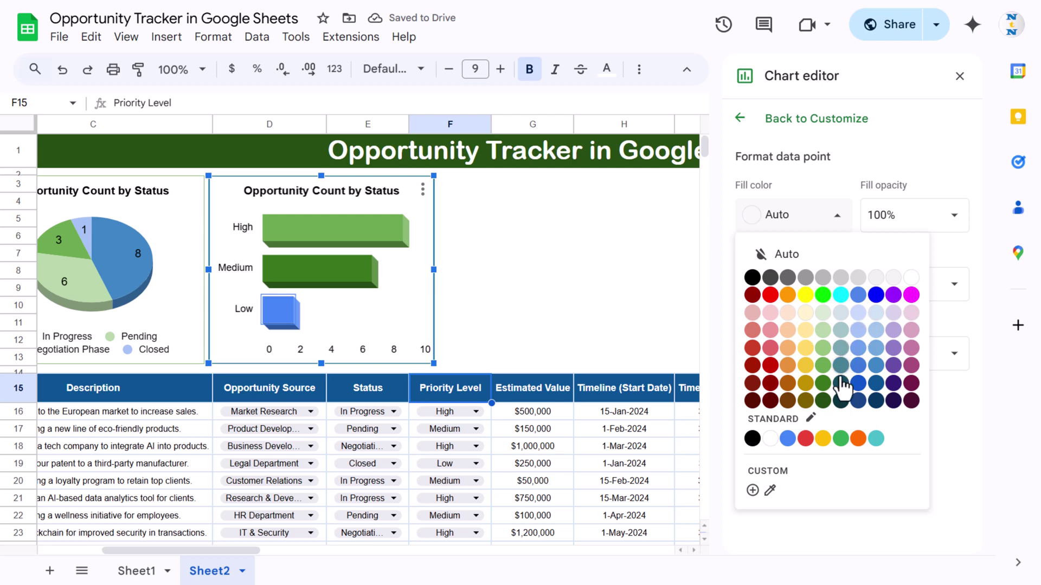
click(801, 384)
click(544, 220)
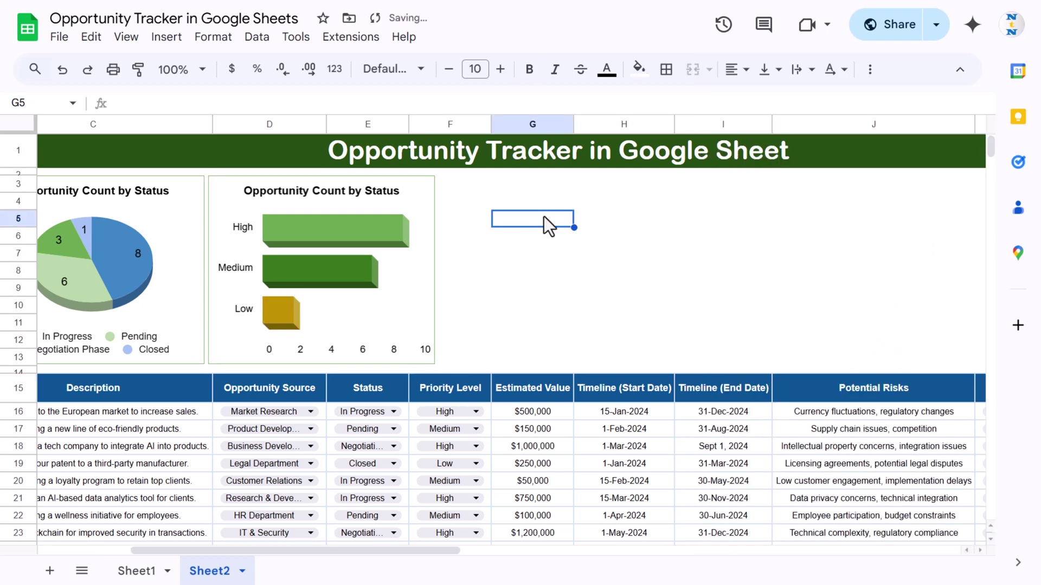
Step: Duplicate the priority level bar chart and place the copy just beside it in rows 3 to 13
click(512, 187)
key(ctrl+v)
drag(747, 196, 462, 191)
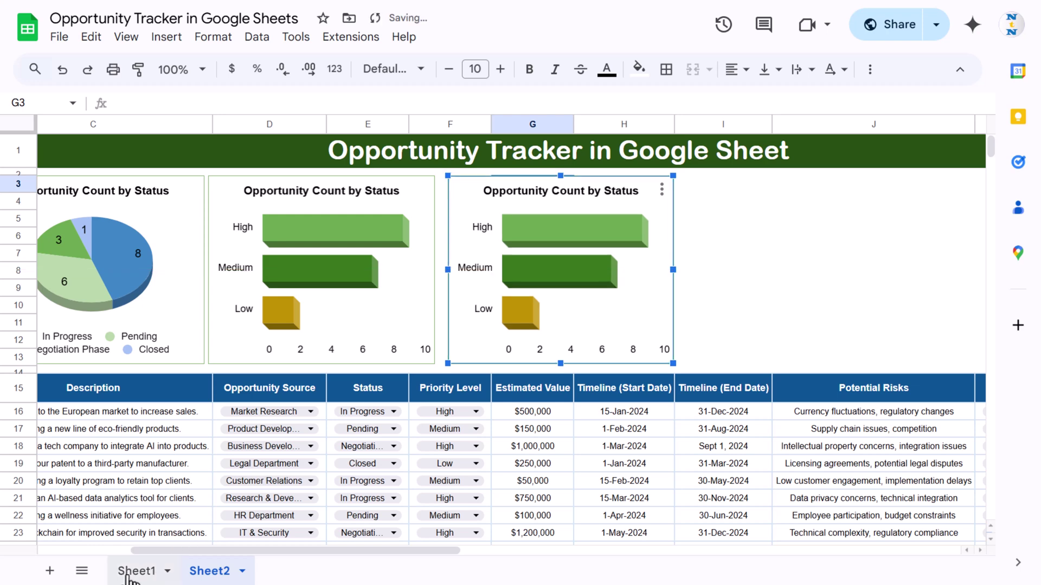
Step: Check the Opportunity Count by Owner chart on Sheet1 and locate the Owner column in Sheet2's table
click(124, 577)
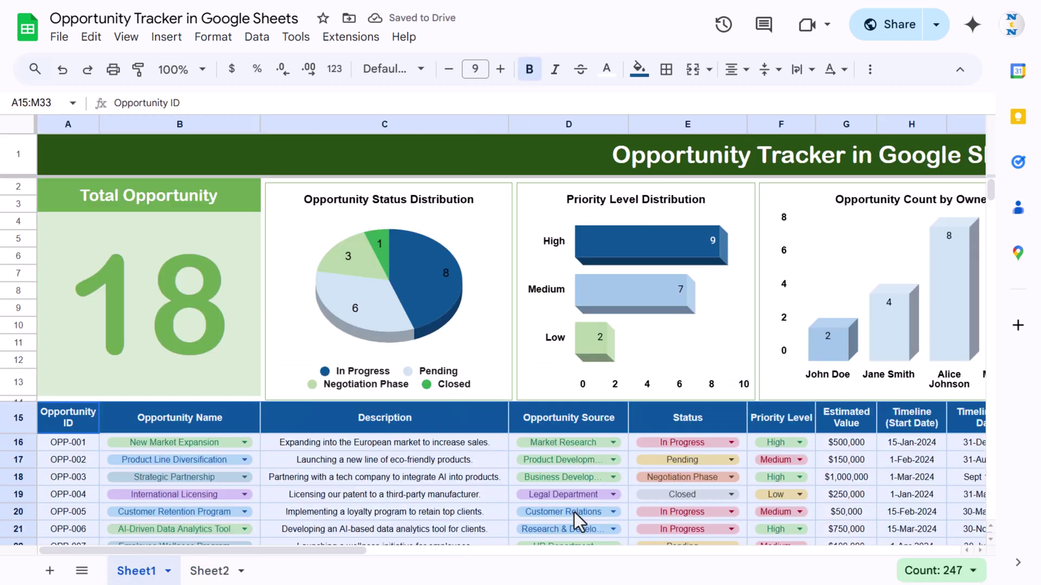
drag(328, 550, 385, 567)
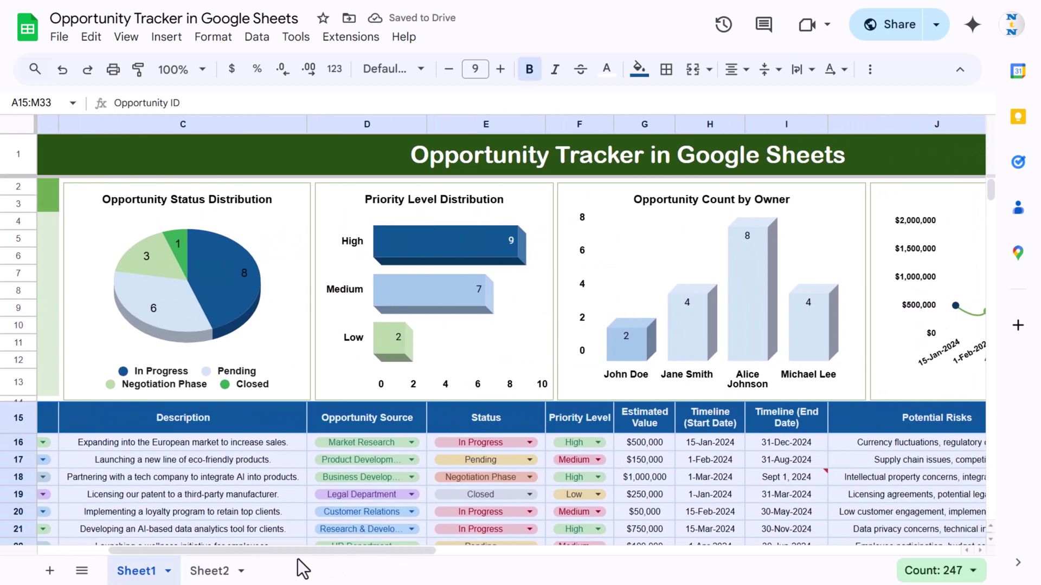
click(215, 577)
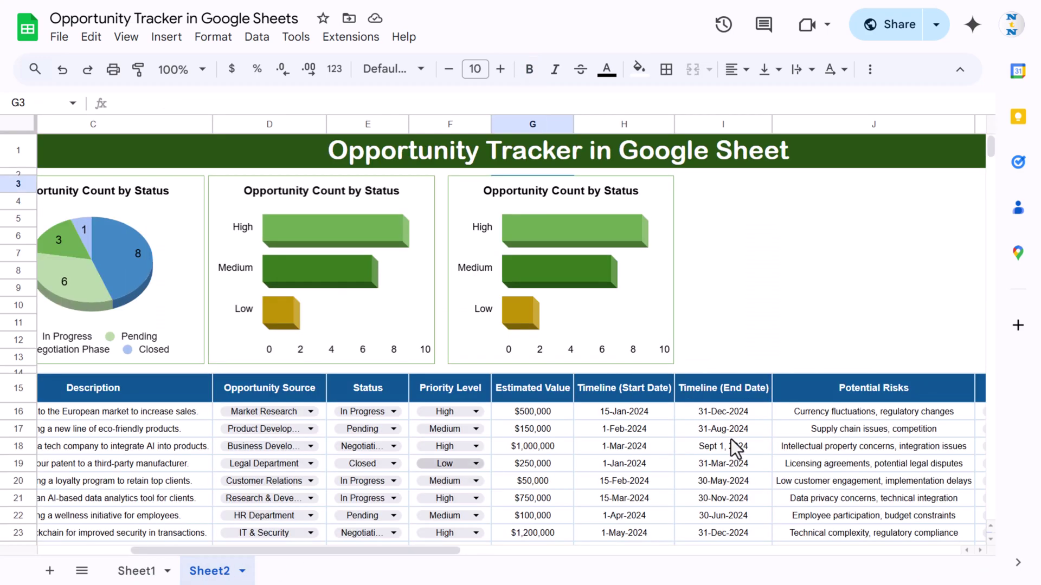
click(857, 395)
key(Right)
key(Right)
key(Left)
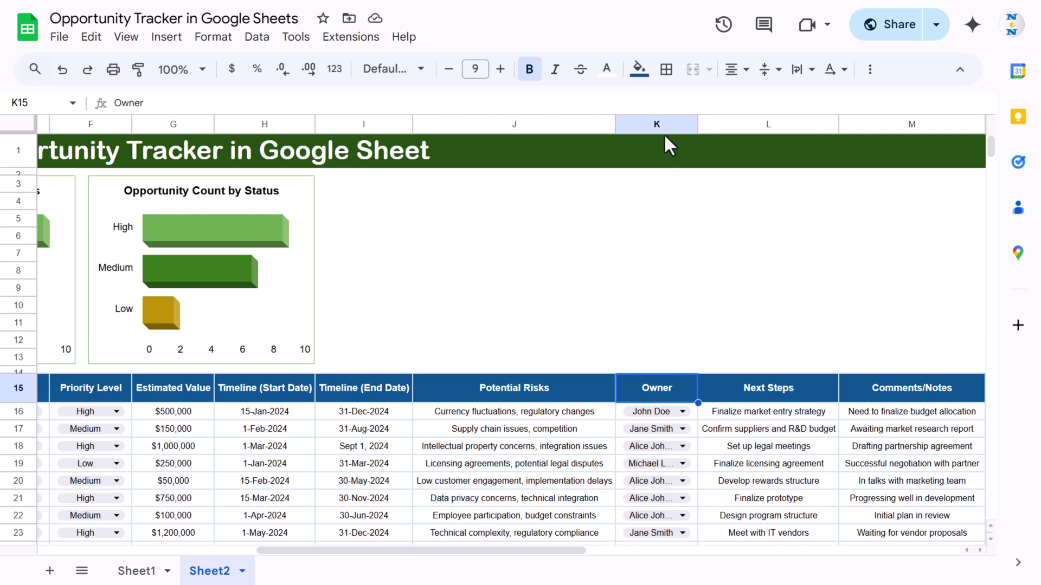
click(649, 125)
Step: Widen the duplicated priority level bar chart on Sheet2 so it extends to the end of column I
click(425, 269)
click(307, 226)
drag(314, 270, 410, 267)
Step: Change the widened duplicate from a bar chart to a column chart
double_click(399, 251)
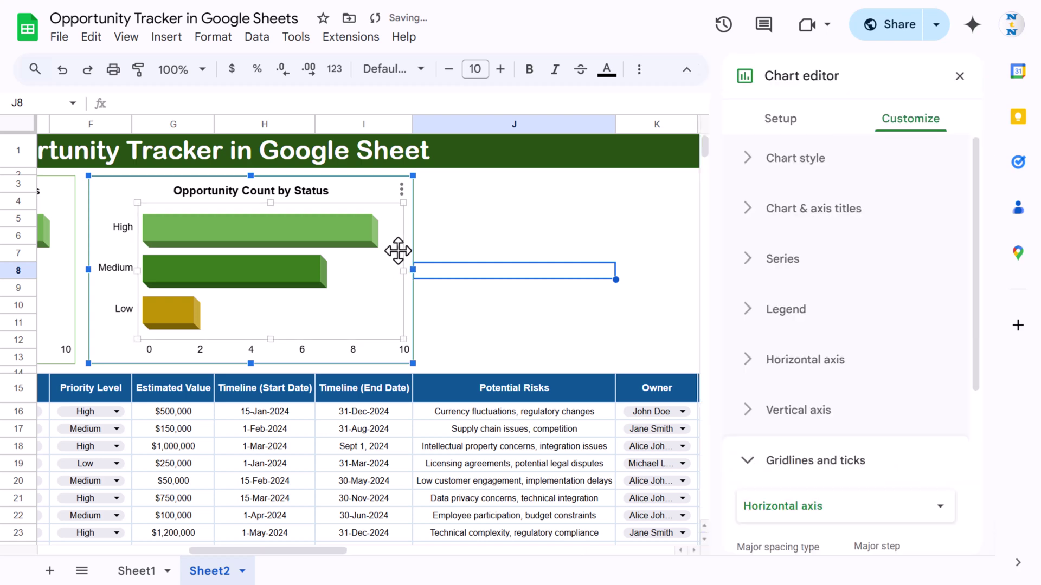
click(780, 120)
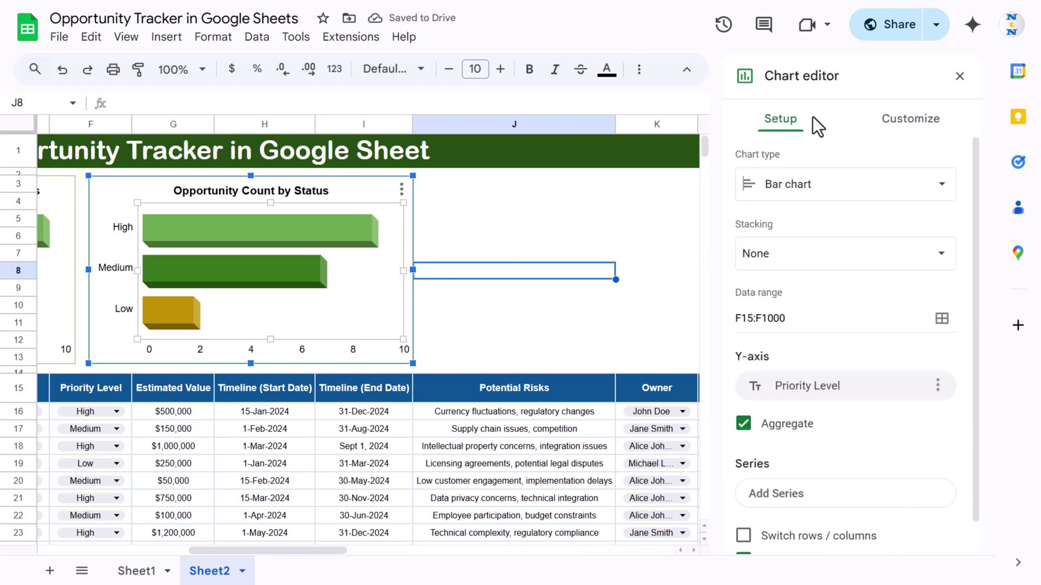
click(827, 187)
scroll(832, 367, down, 6)
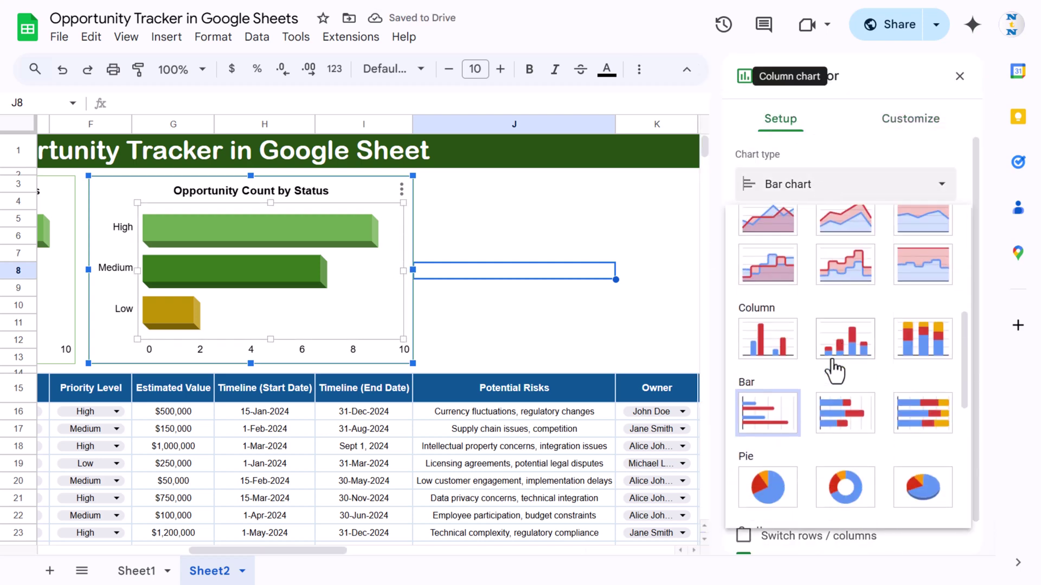
click(762, 341)
Step: Set the column chart's data range to K15:K1000 so it counts opportunities per owner
click(741, 318)
key(Delete)
text(K)
key(Right)
key(Right)
key(Right)
key(shift+Right)
key(Delete)
text(K)
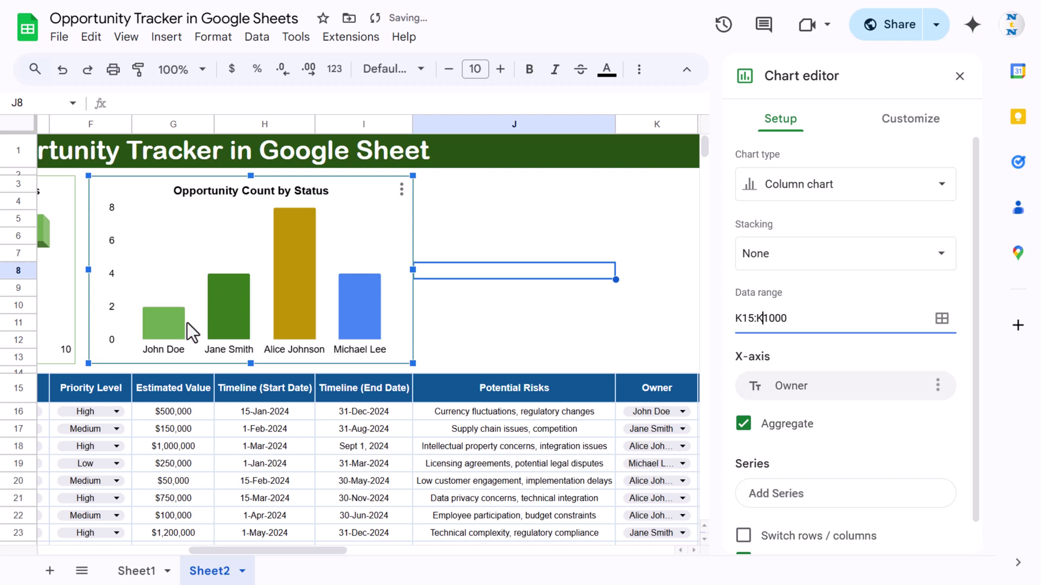
Step: Change the column chart's title to "Opportunity Count by Owner"
click(288, 191)
double_click(311, 191)
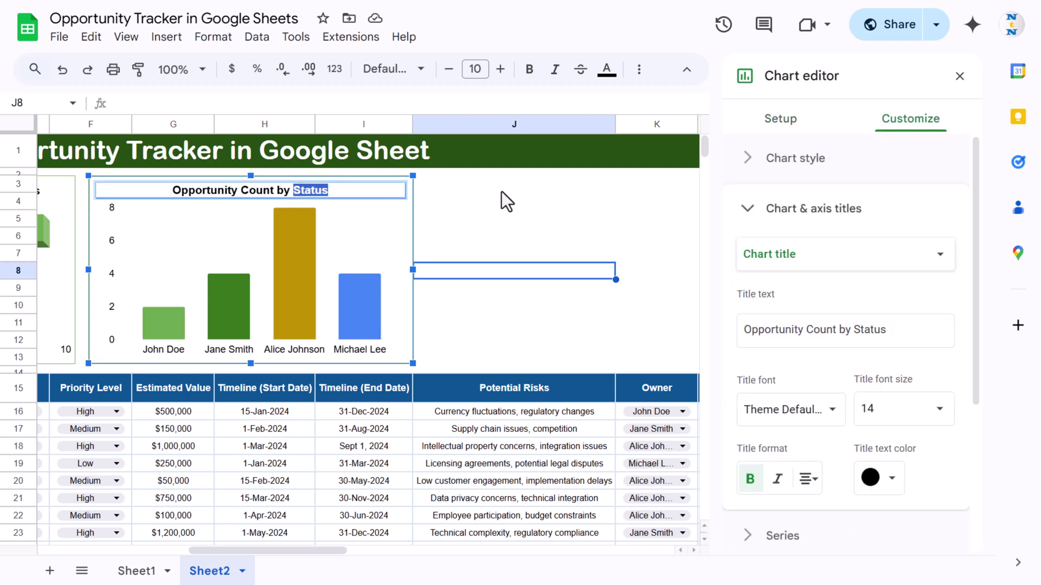
text(Owner)
key(Return)
click(404, 213)
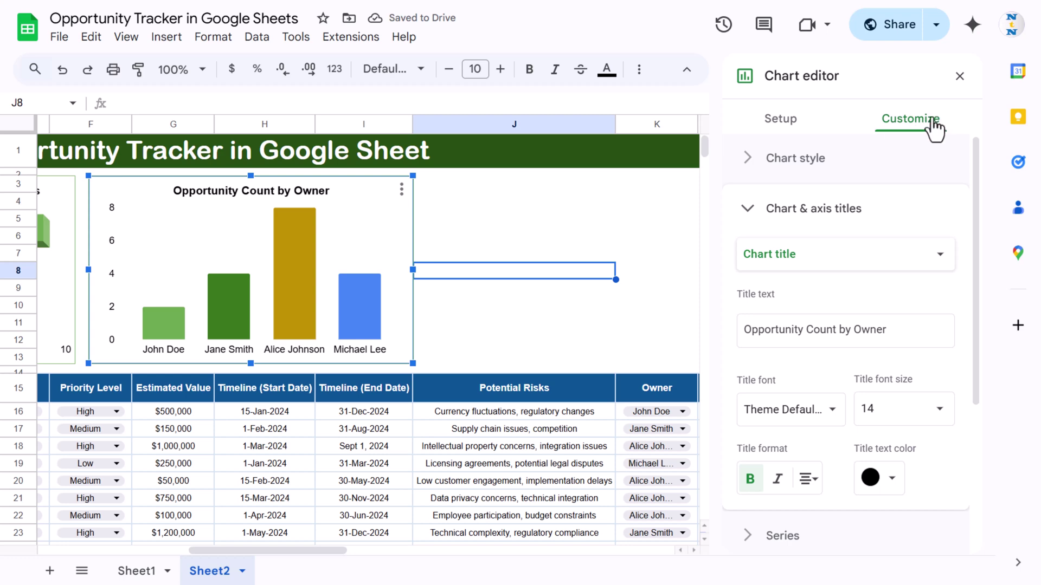
Step: Turn on the 3D style for the Opportunity Count by Owner column chart
click(795, 158)
click(745, 384)
click(545, 220)
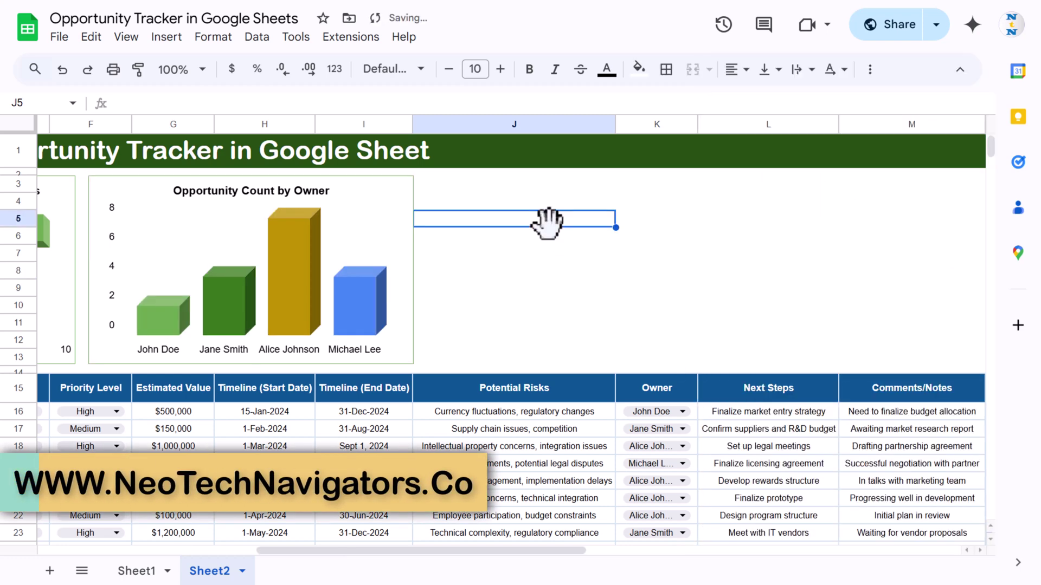
Step: Add data labels to the series of the Opportunity Count by Owner chart
click(397, 248)
double_click(395, 245)
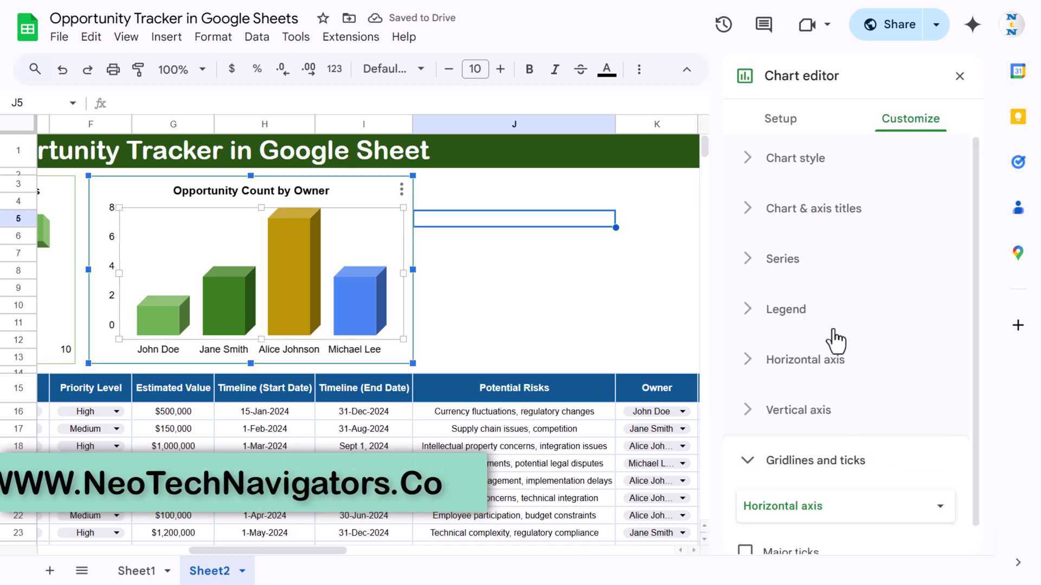
click(783, 260)
scroll(864, 325, down, 5)
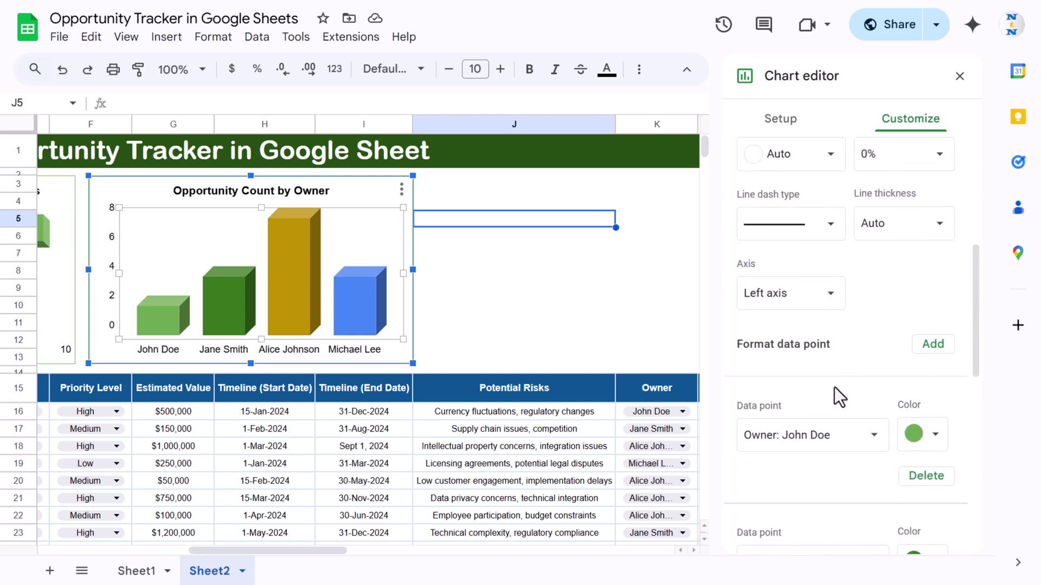
scroll(846, 347, down, 9)
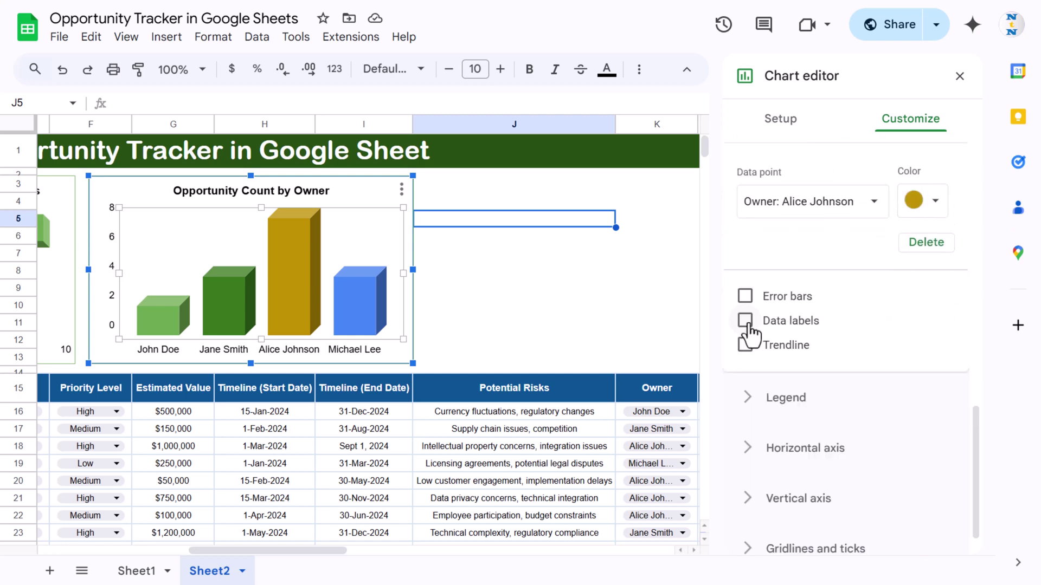
click(746, 322)
click(561, 317)
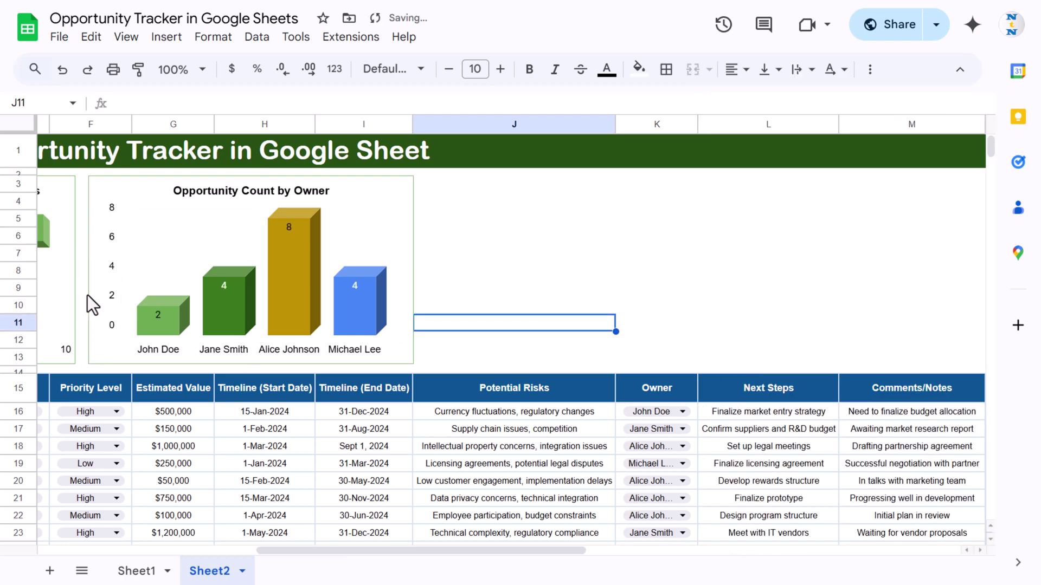
Step: Add data labels to the series of the High/Medium/Low priority level bar chart
click(53, 288)
drag(366, 551, 288, 554)
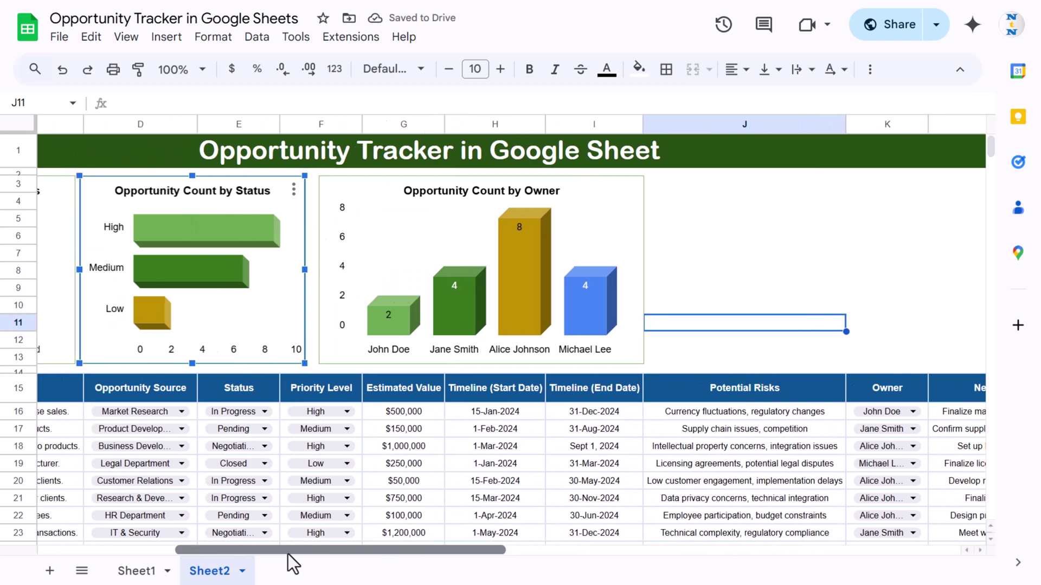
double_click(290, 278)
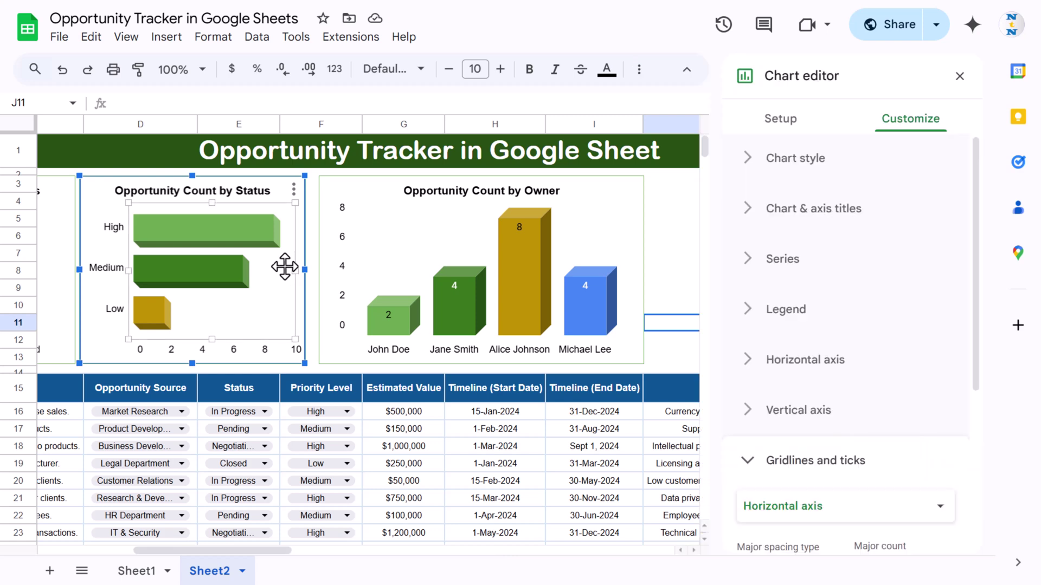
click(802, 275)
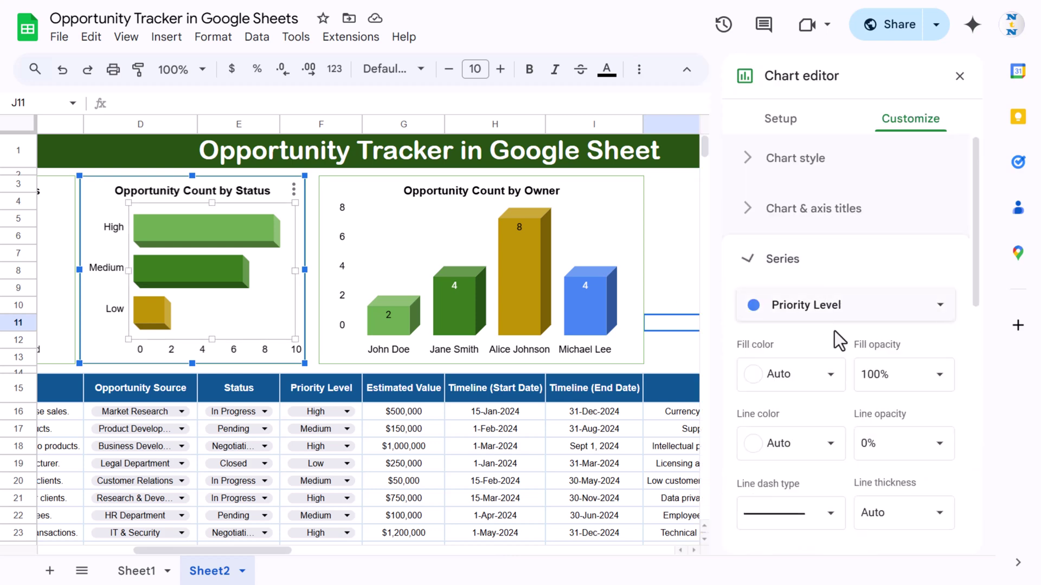
scroll(845, 350, down, 10)
scroll(844, 344, down, 3)
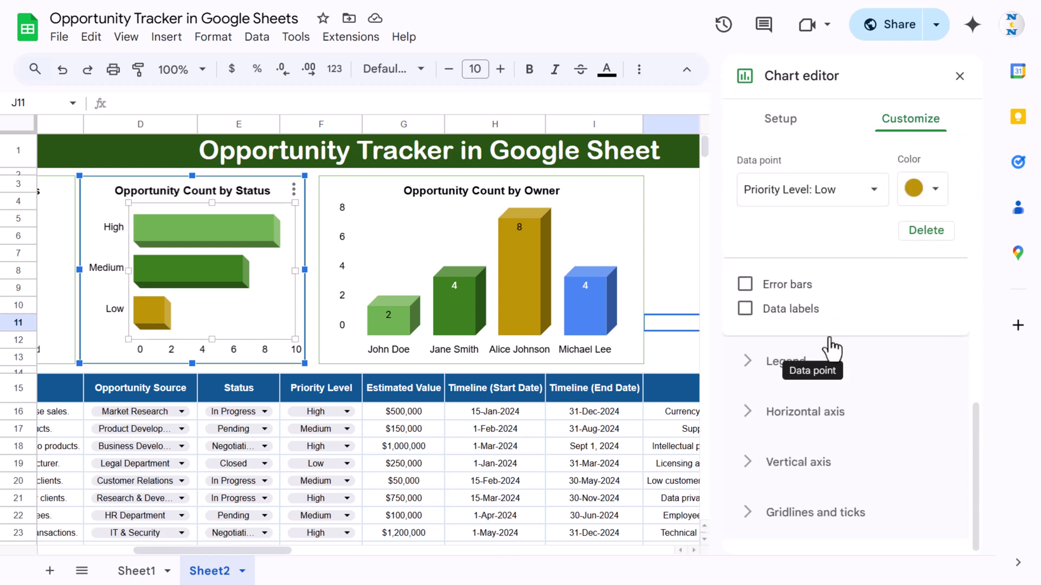
click(783, 313)
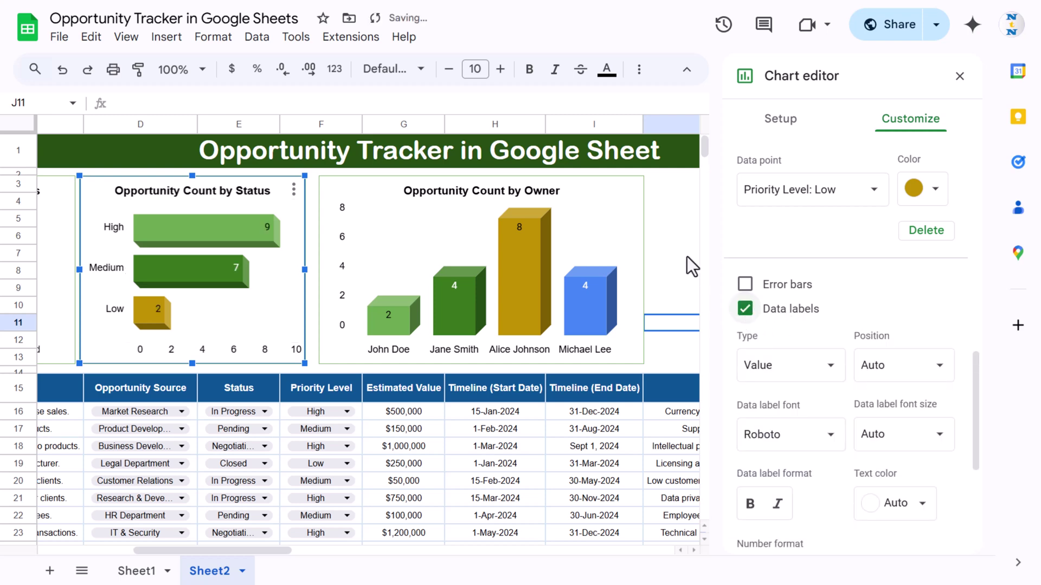
click(687, 256)
Step: Examine the chart type and data range of Sheet1's Date Wise Estimated Value chart, and return to Sheet2
click(136, 571)
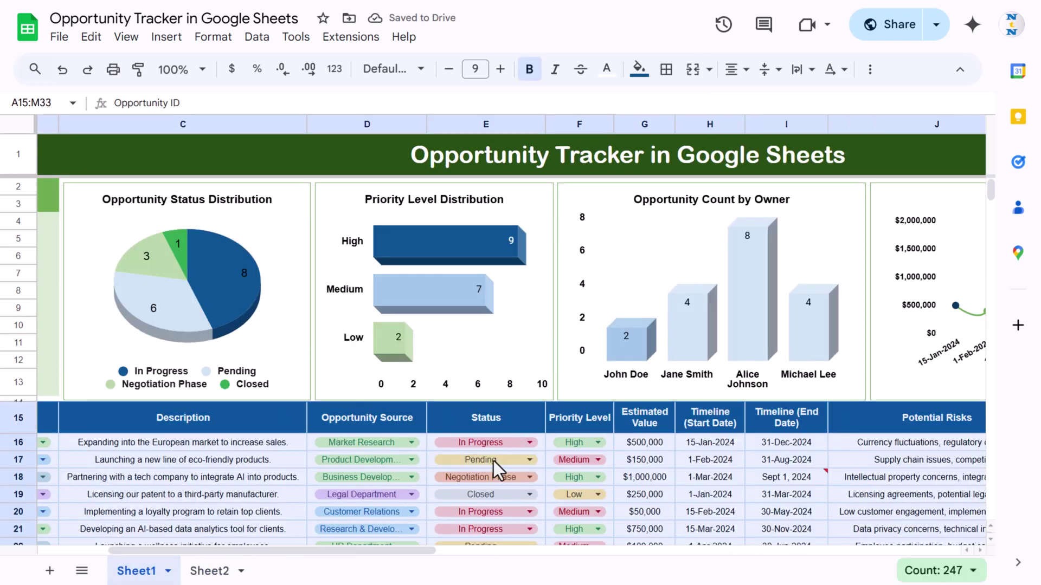
drag(395, 551, 586, 559)
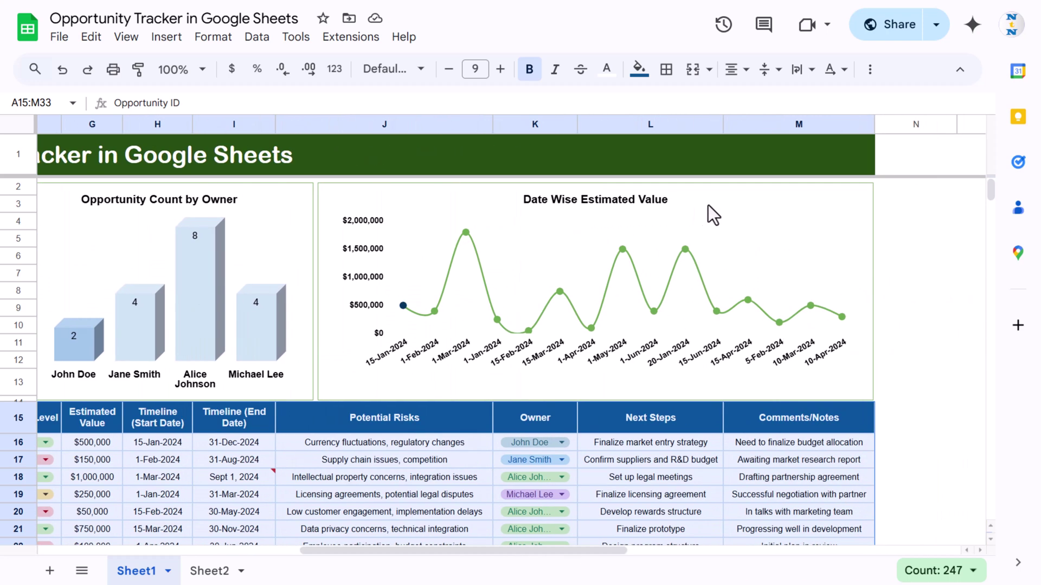
click(728, 206)
double_click(730, 206)
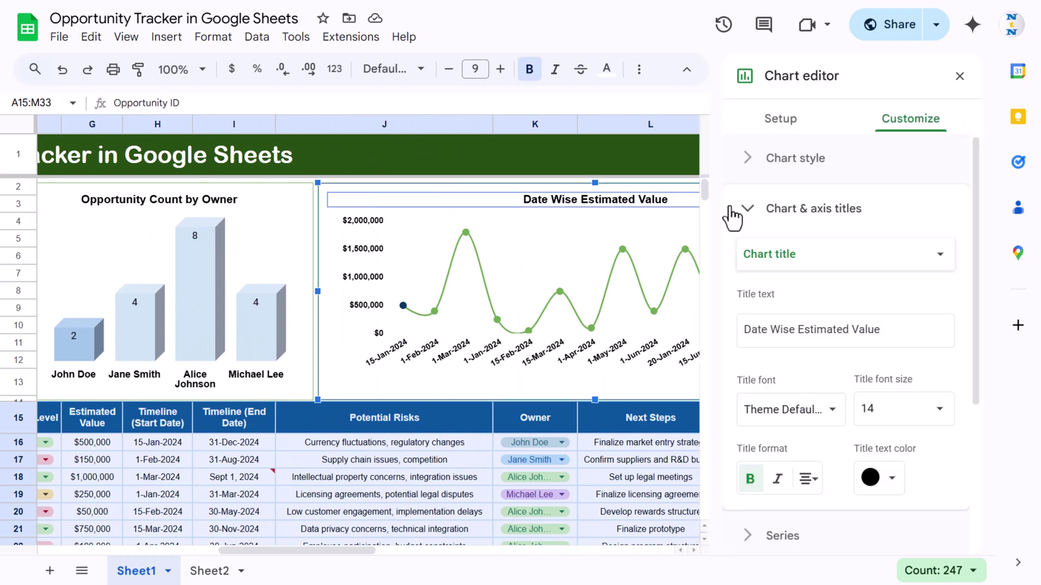
click(780, 119)
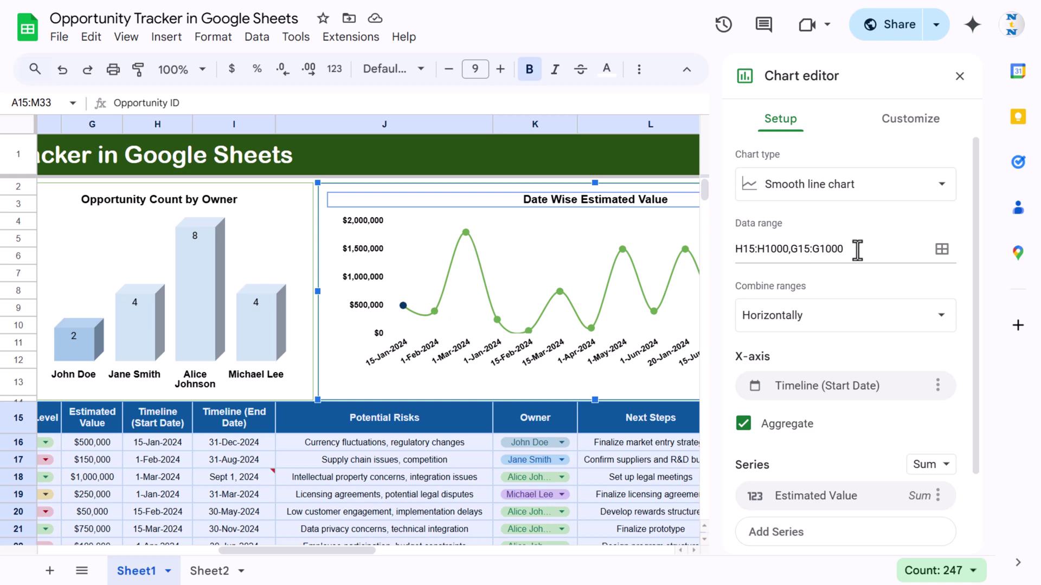
click(959, 76)
click(217, 569)
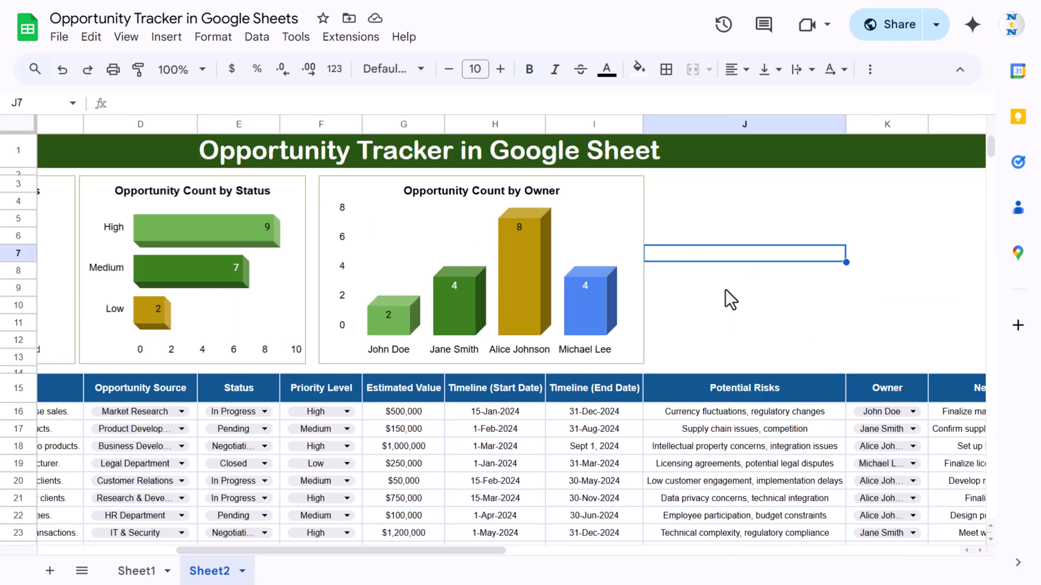
Step: Duplicate the owner column chart, align the copy beside it from column J, and widen it to the end of column M
click(670, 205)
click(634, 208)
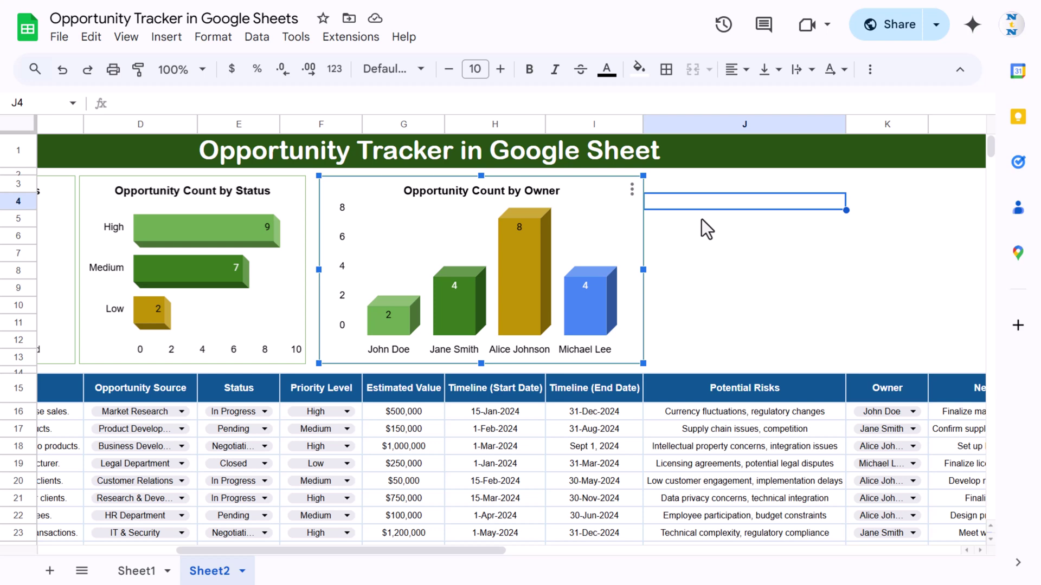
click(700, 188)
key(ctrl+v)
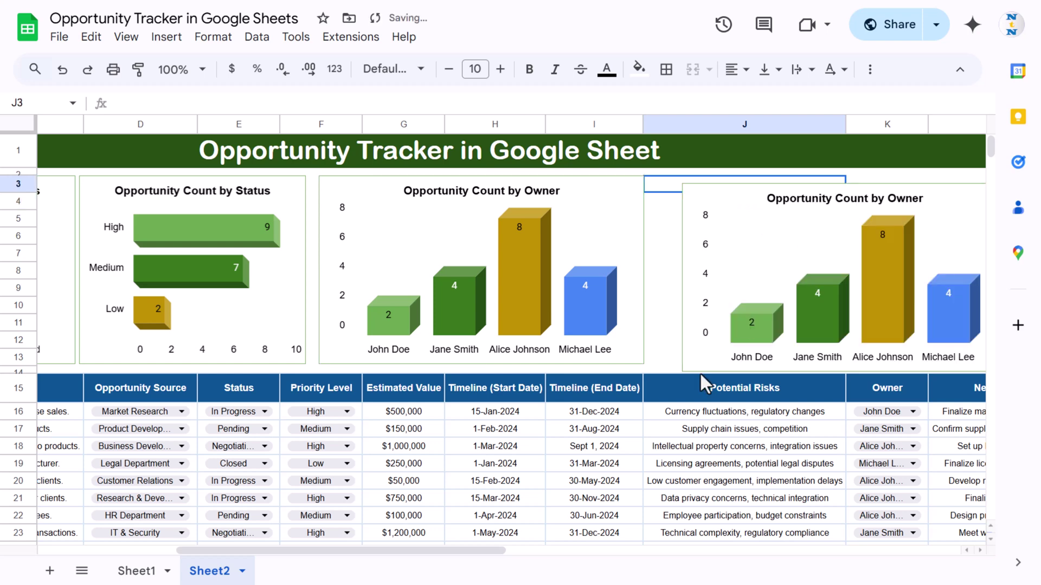
drag(486, 550, 560, 561)
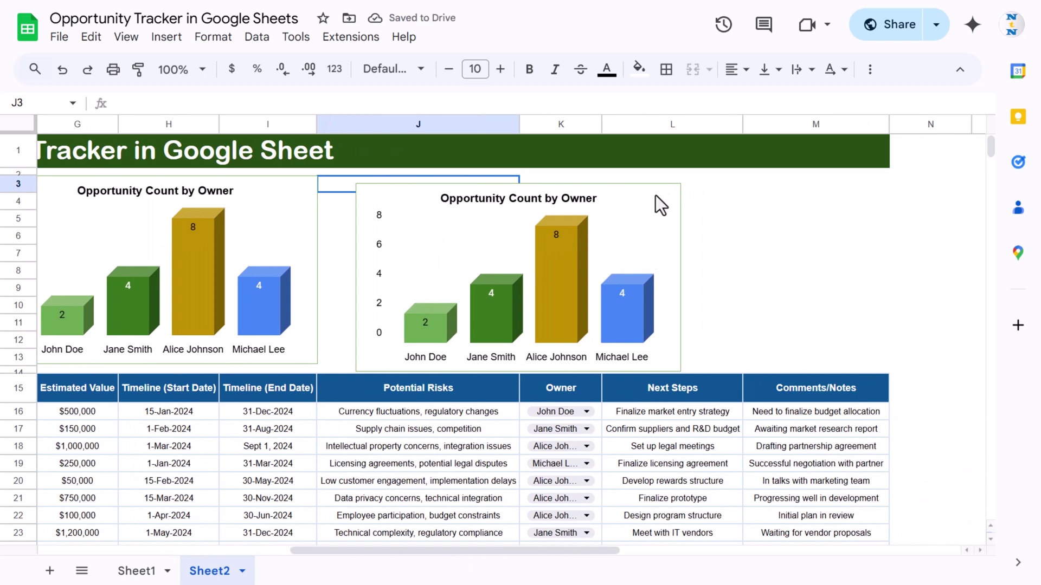
drag(650, 202, 613, 191)
drag(649, 269, 885, 272)
Step: Change the duplicated owner chart across columns J to M to a line chart
double_click(845, 213)
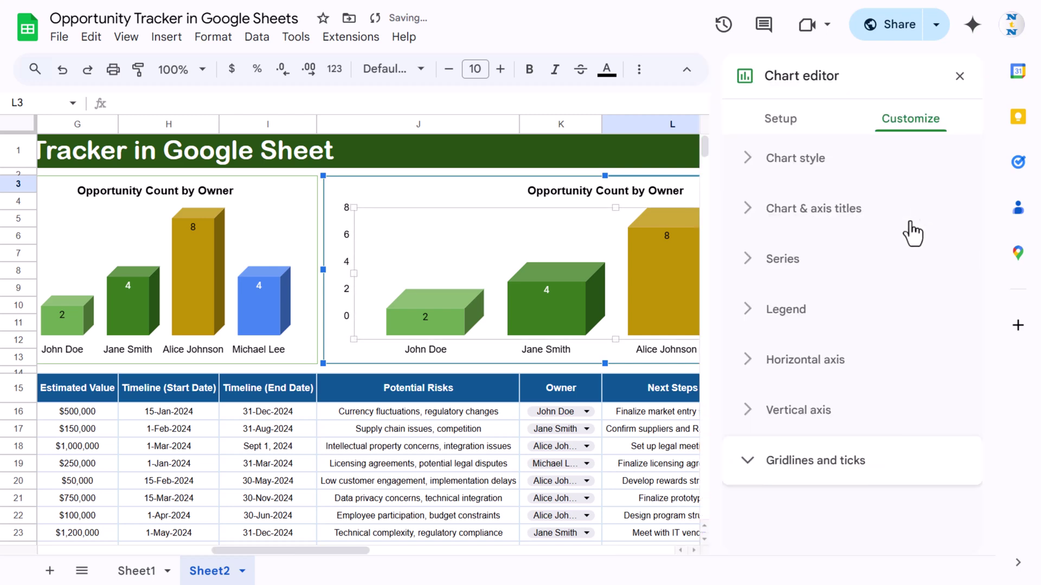
click(813, 130)
click(774, 186)
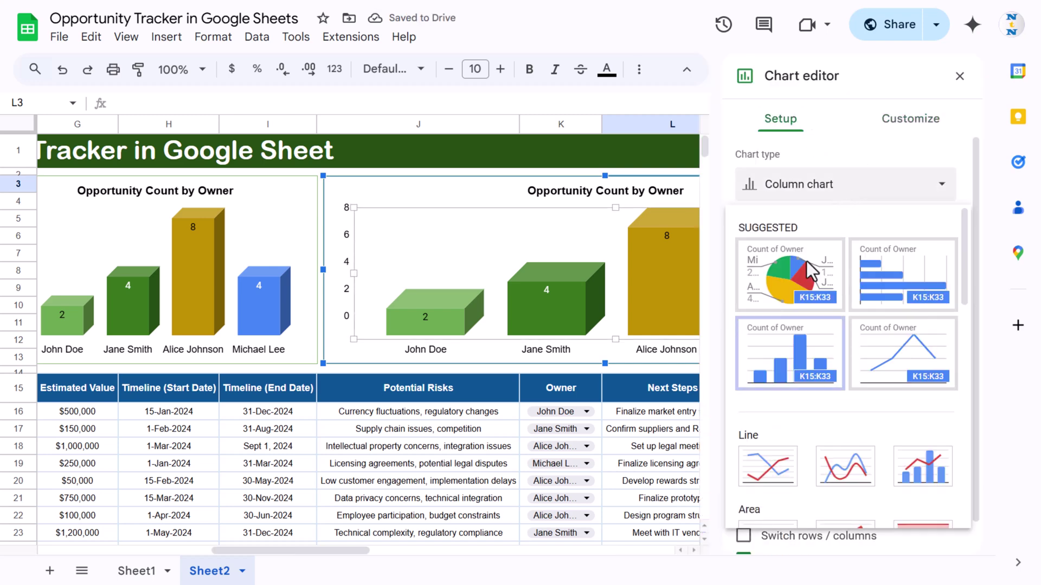
scroll(802, 255, down, 5)
scroll(783, 271, up, 1)
click(782, 271)
click(955, 251)
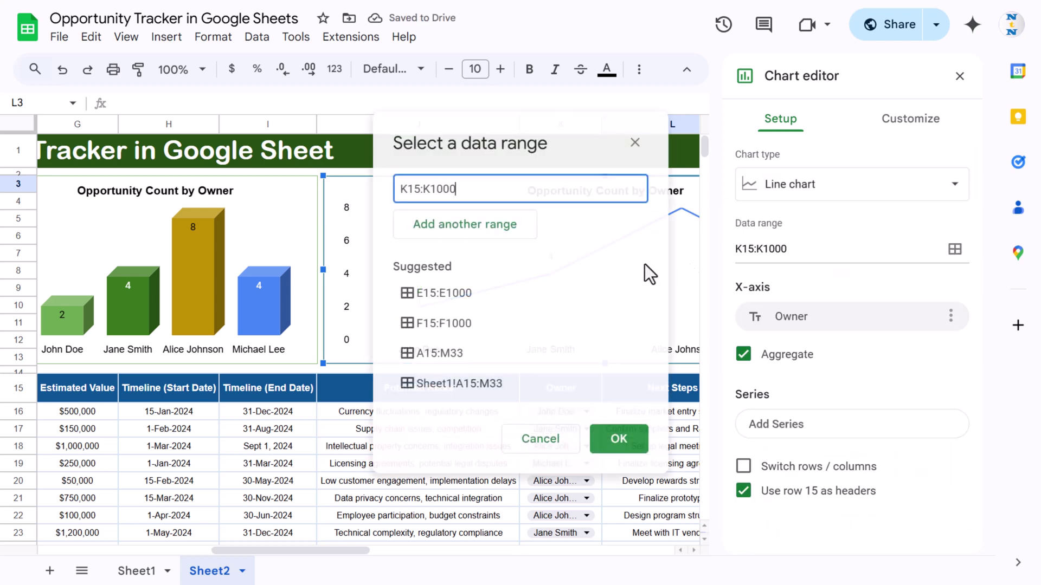
triple_click(472, 187)
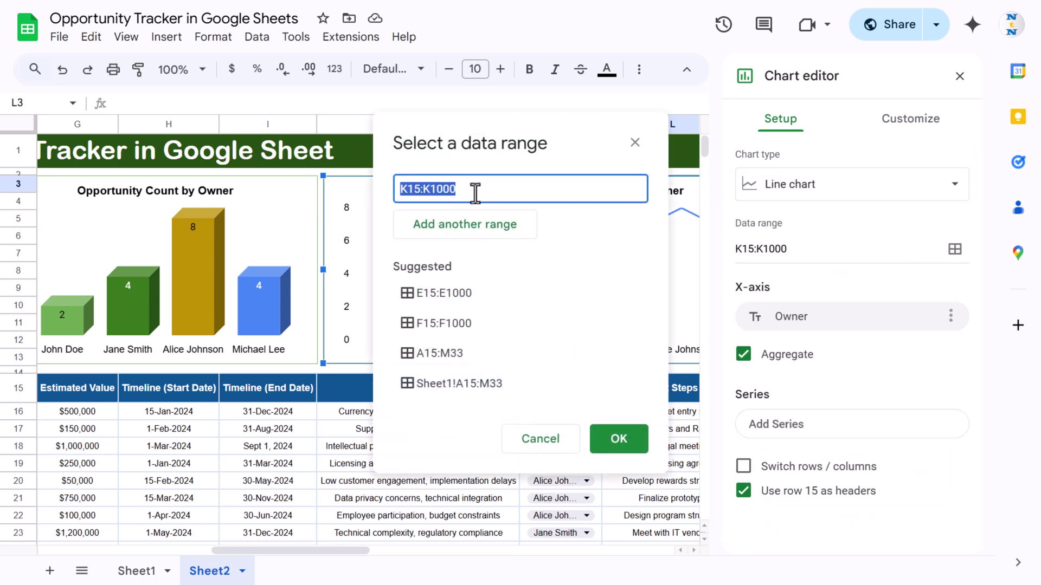
click(636, 144)
Step: Locate the Timeline (Start Date) and Estimated Value columns in Sheet2's table for the line chart's data
drag(324, 542, 277, 548)
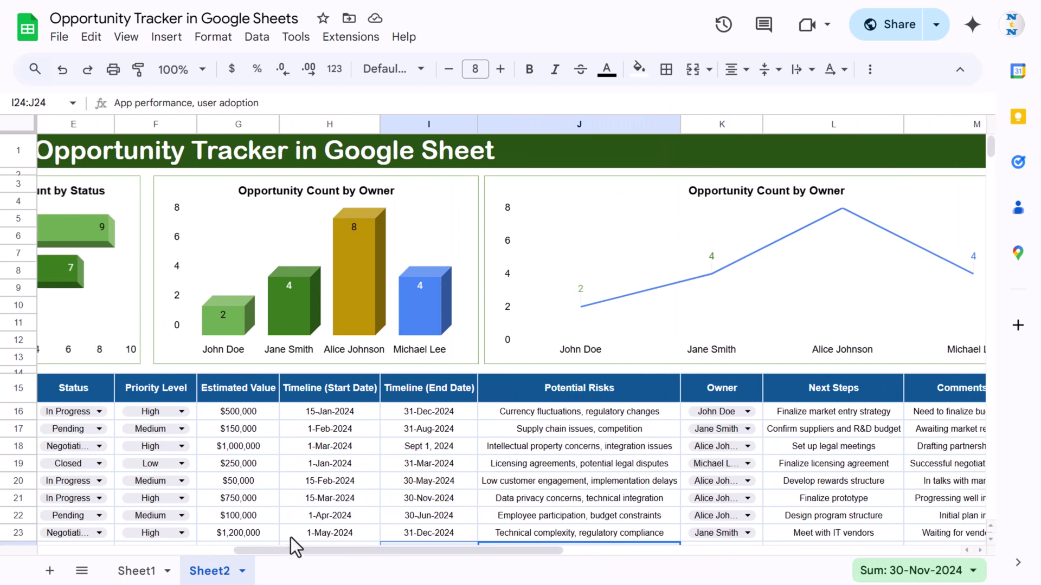
click(333, 389)
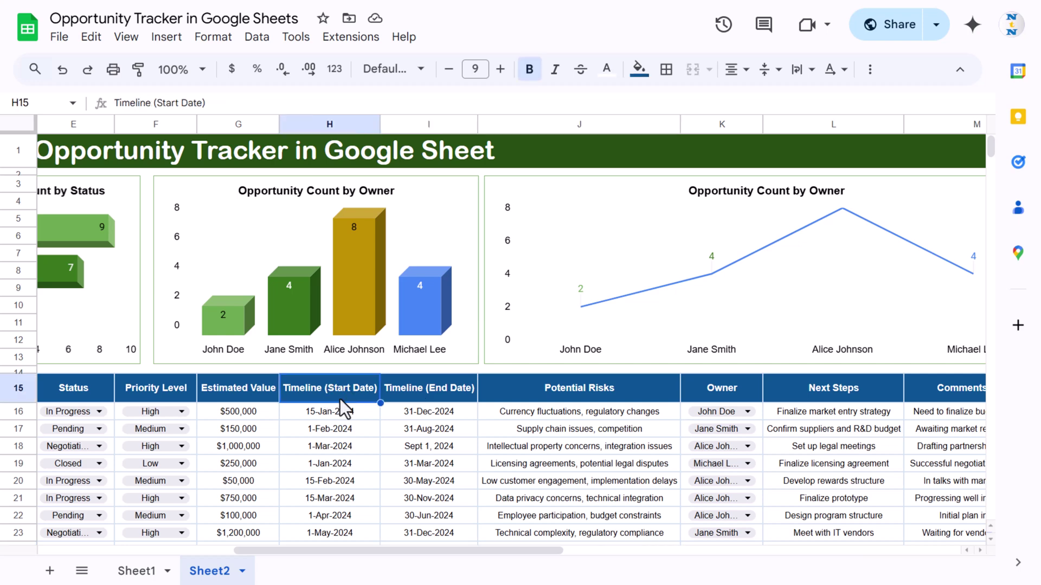
click(339, 119)
click(241, 120)
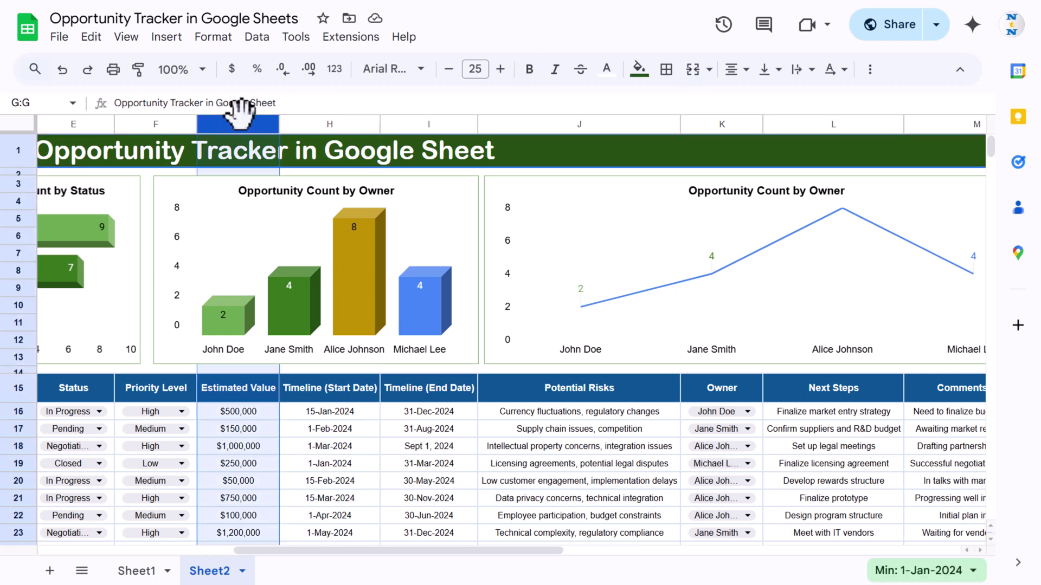
Step: Set the data range of the line chart across columns J to M to H15:H1000 for Timeline (Start Date)
click(349, 392)
click(622, 187)
double_click(623, 188)
click(784, 123)
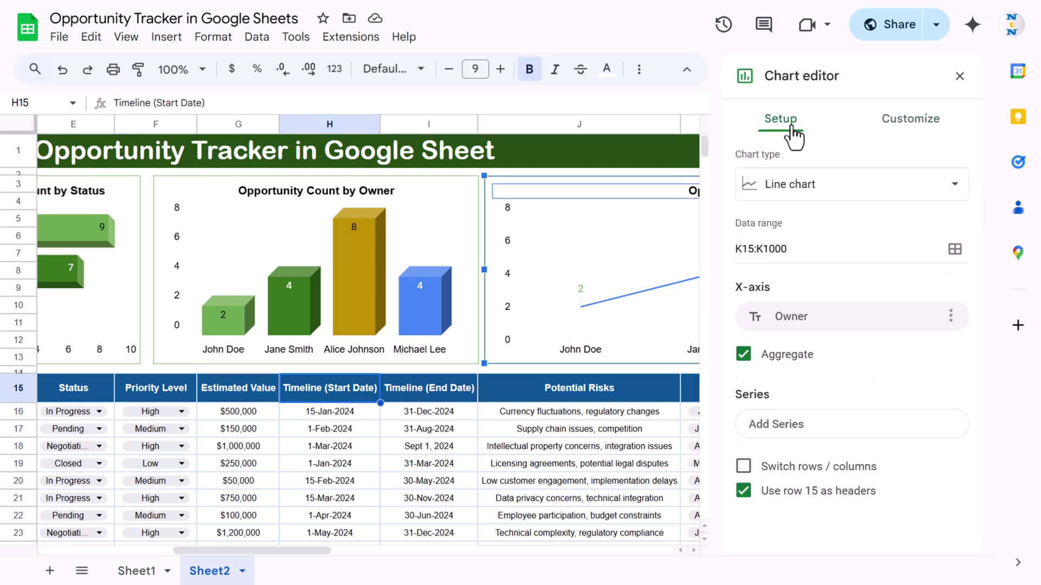
click(957, 253)
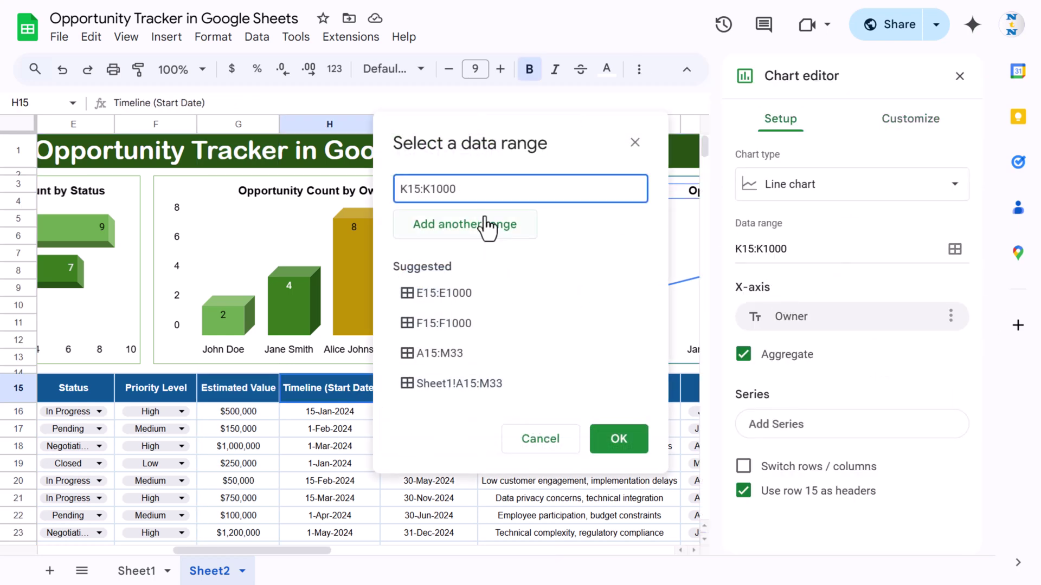
drag(408, 188, 396, 187)
text(H)
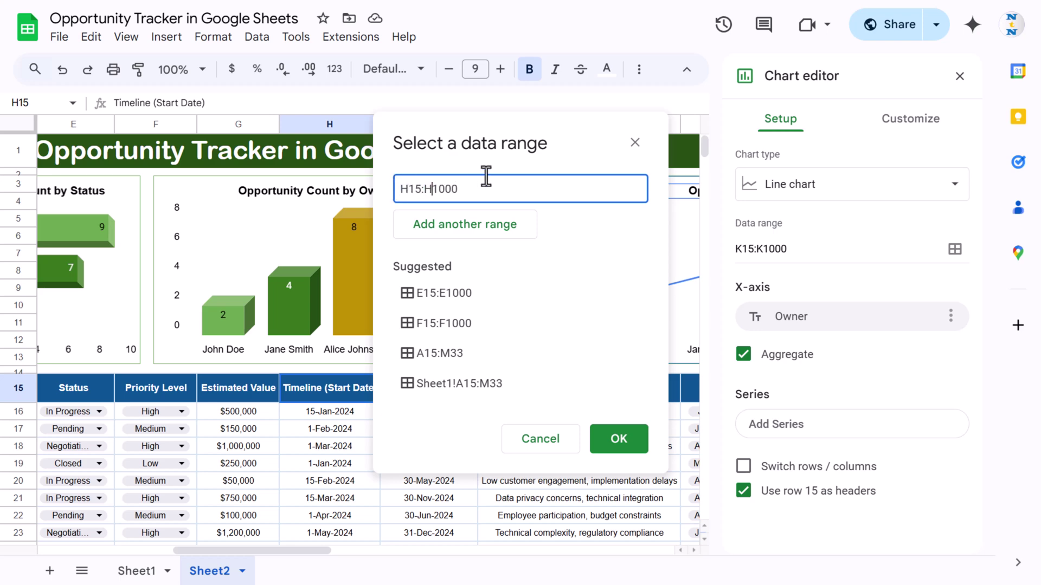
Step: Add G15:G1000, the Estimated Value column, as the line chart's second data range and apply both ranges
triple_click(506, 190)
key(ctrl+c)
click(500, 233)
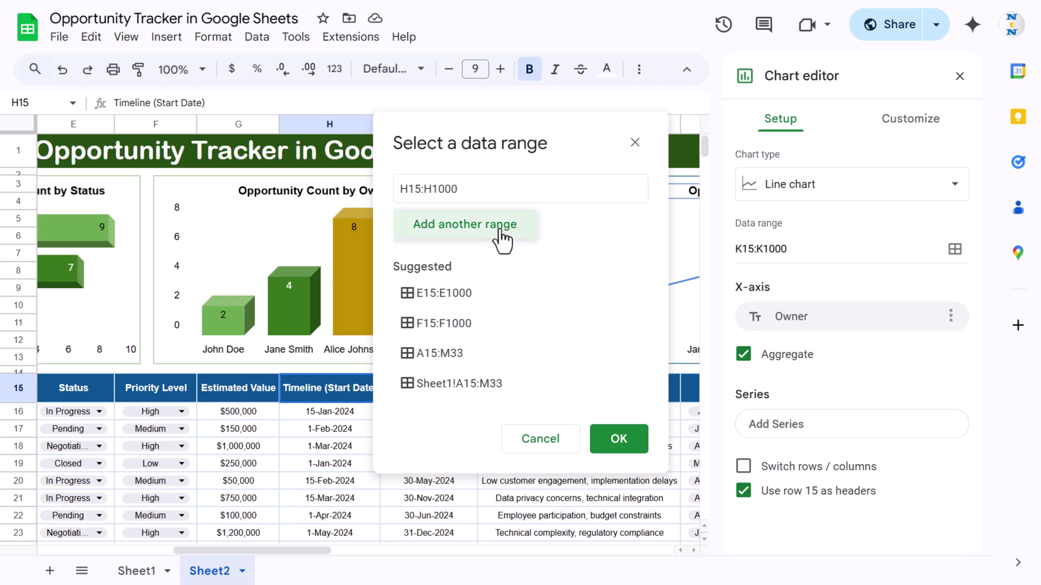
key(ctrl+v)
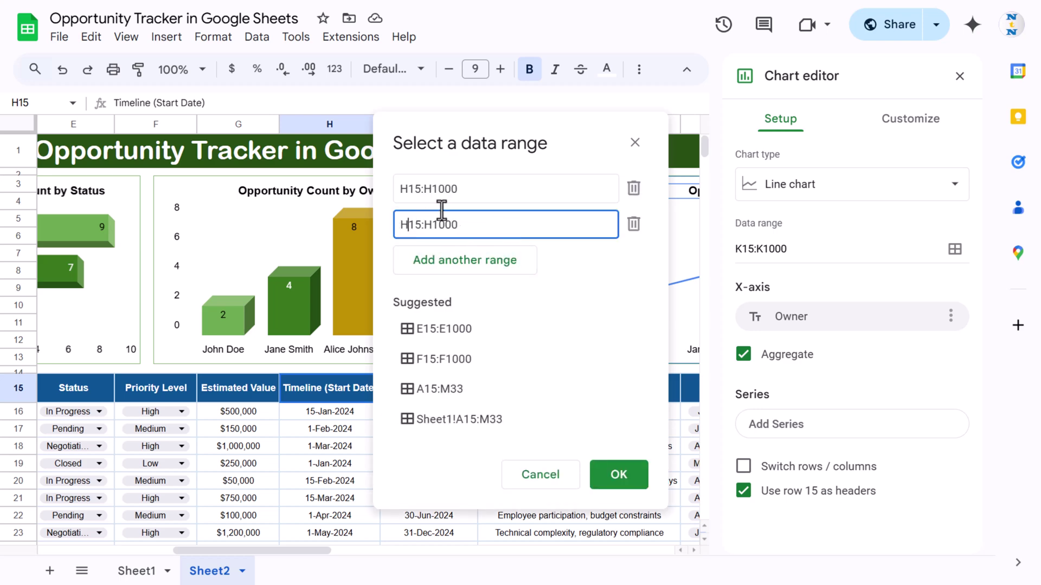
text(G)
key(Right)
key(Right)
text(G)
click(619, 475)
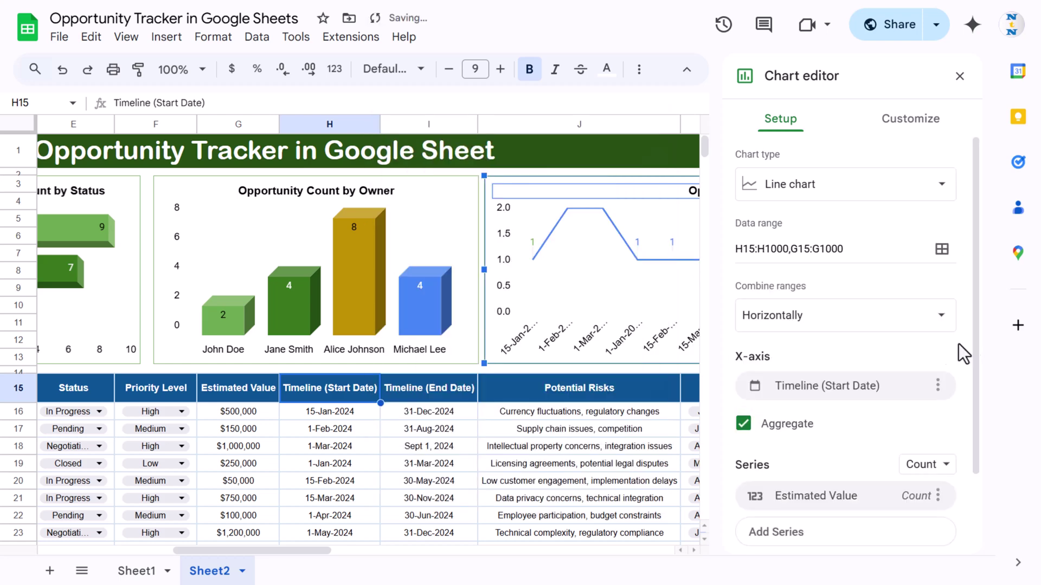
Step: Select Timeline (Start Date) as the line chart's X-axis and aggregate the Estimated Value series by Sum
drag(974, 244, 973, 324)
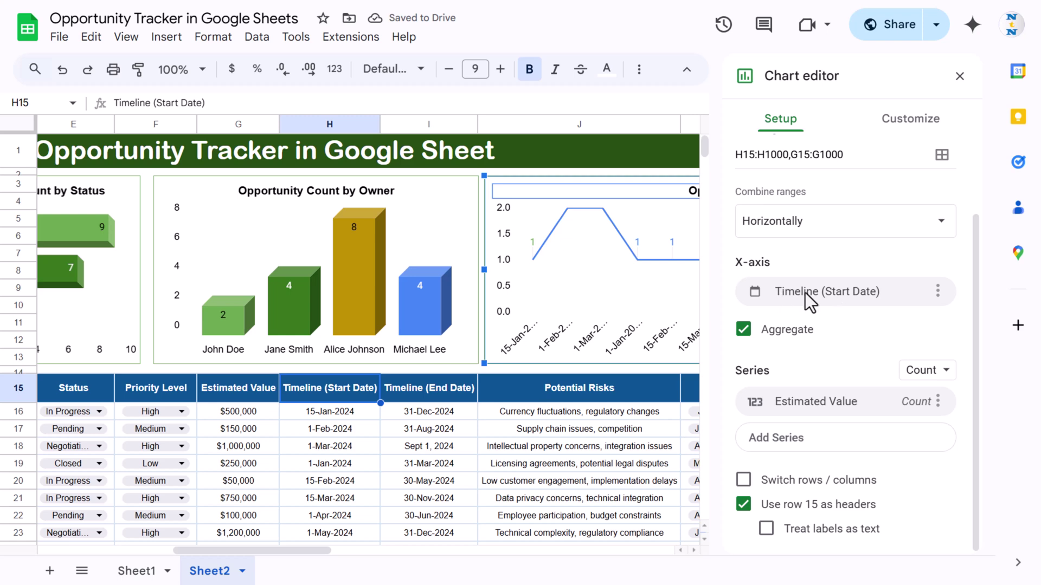
click(782, 292)
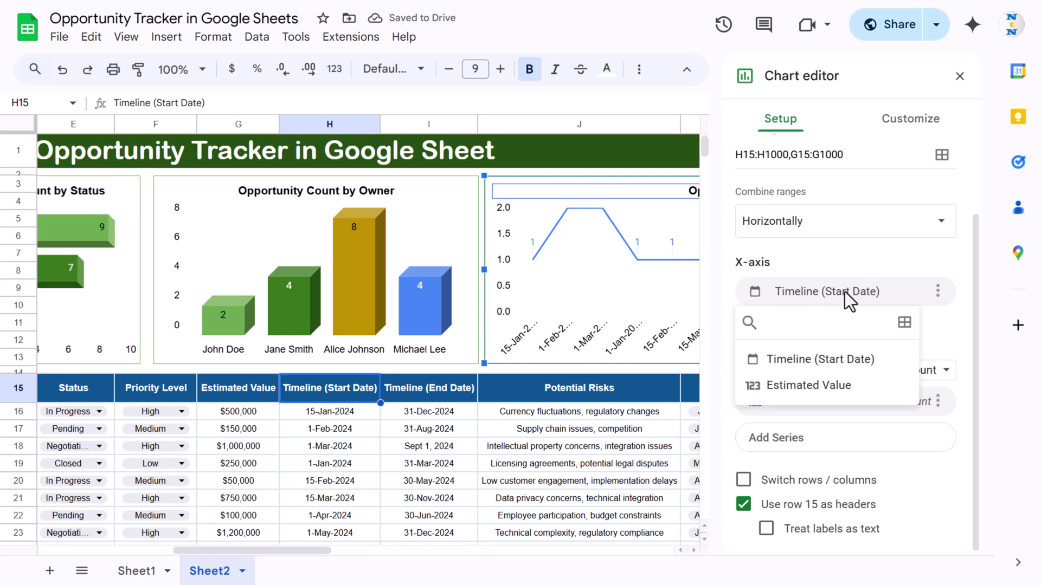
click(826, 362)
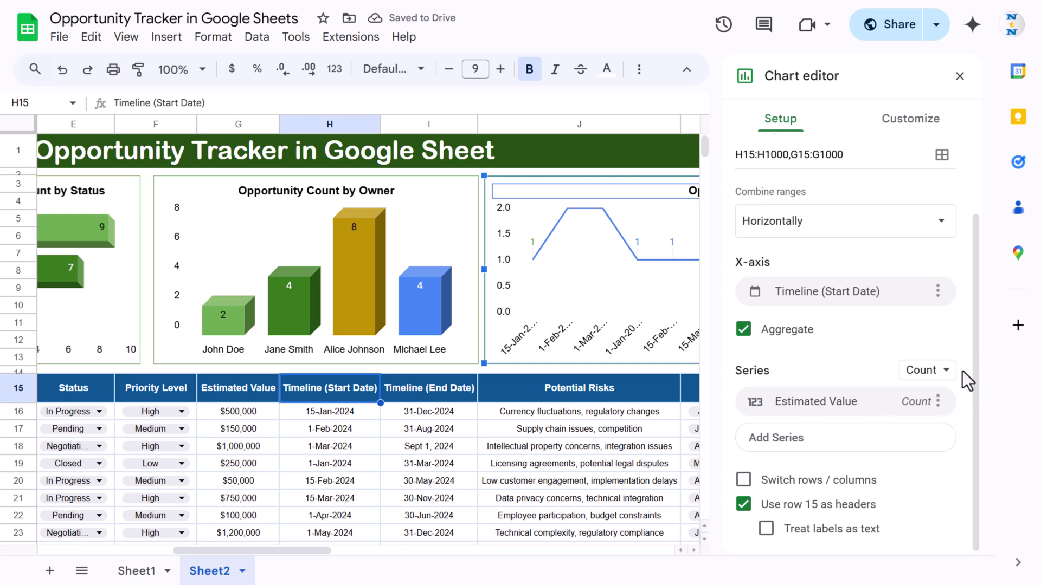
click(946, 373)
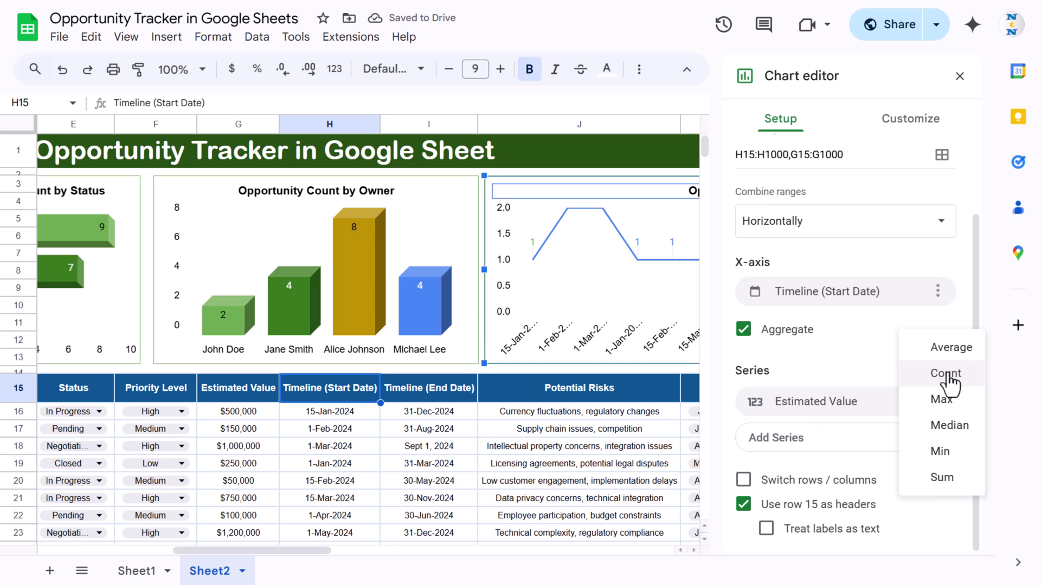
click(948, 479)
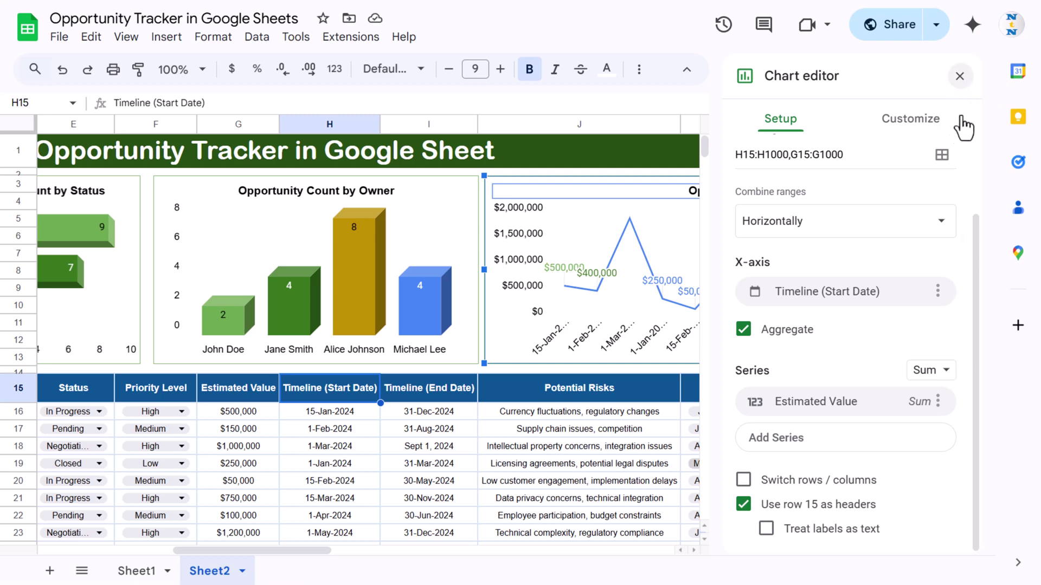
key(Escape)
Step: Remove the data labels from the line chart's Estimated Value series
drag(275, 552, 349, 554)
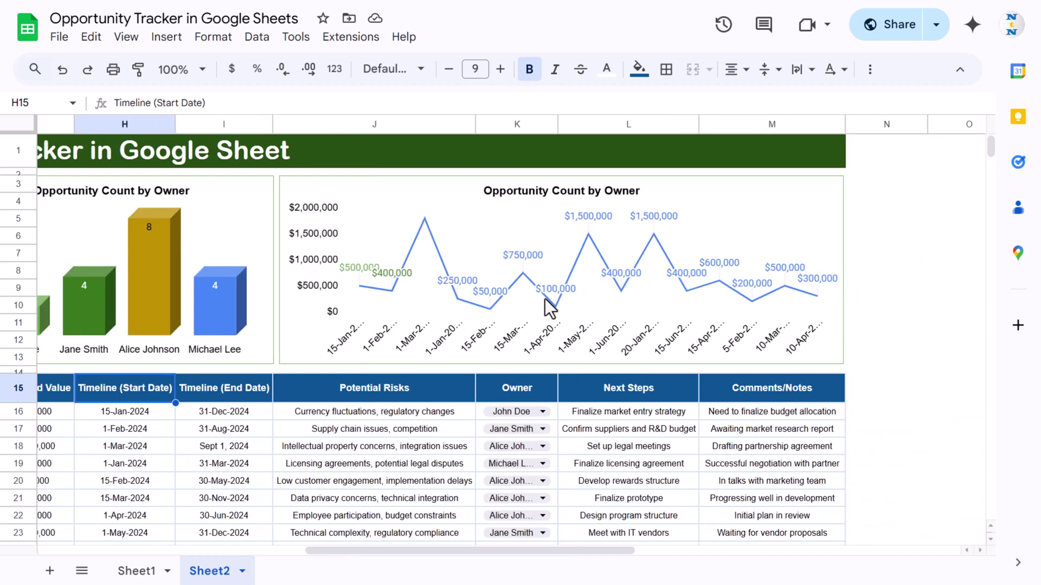
click(554, 286)
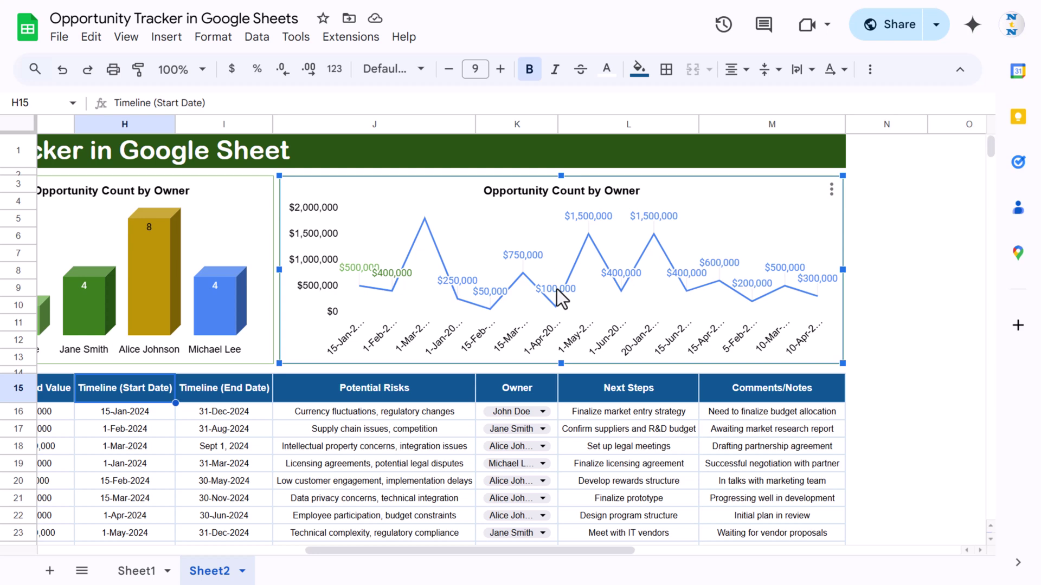
double_click(597, 220)
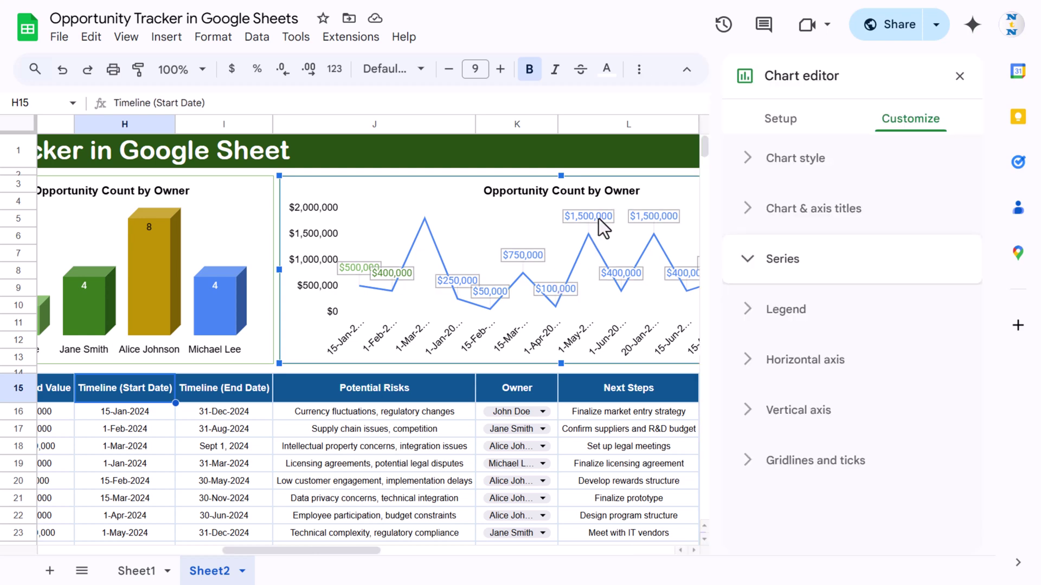
click(751, 124)
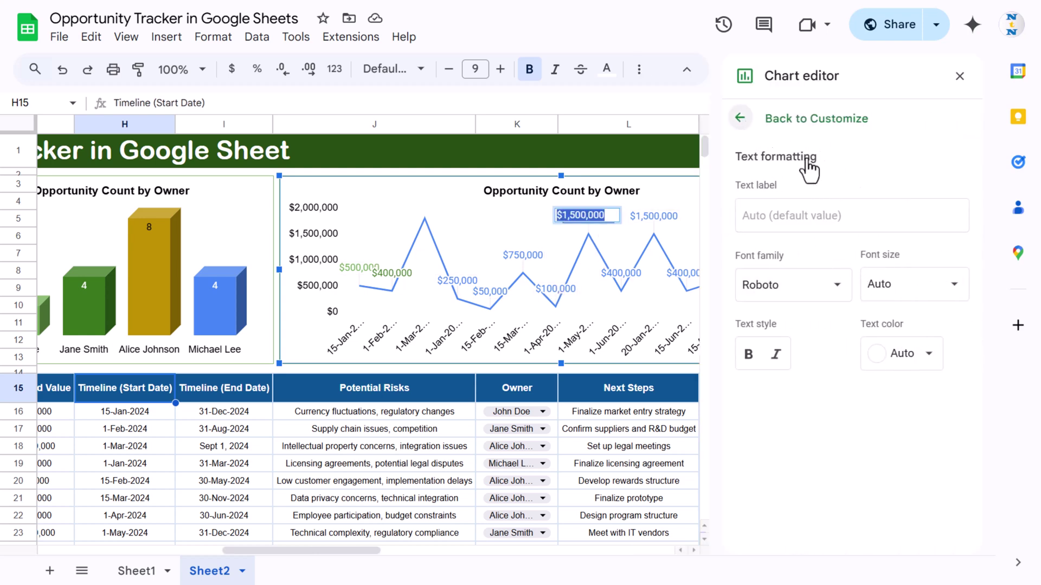
scroll(877, 348, down, 5)
scroll(877, 348, down, 3)
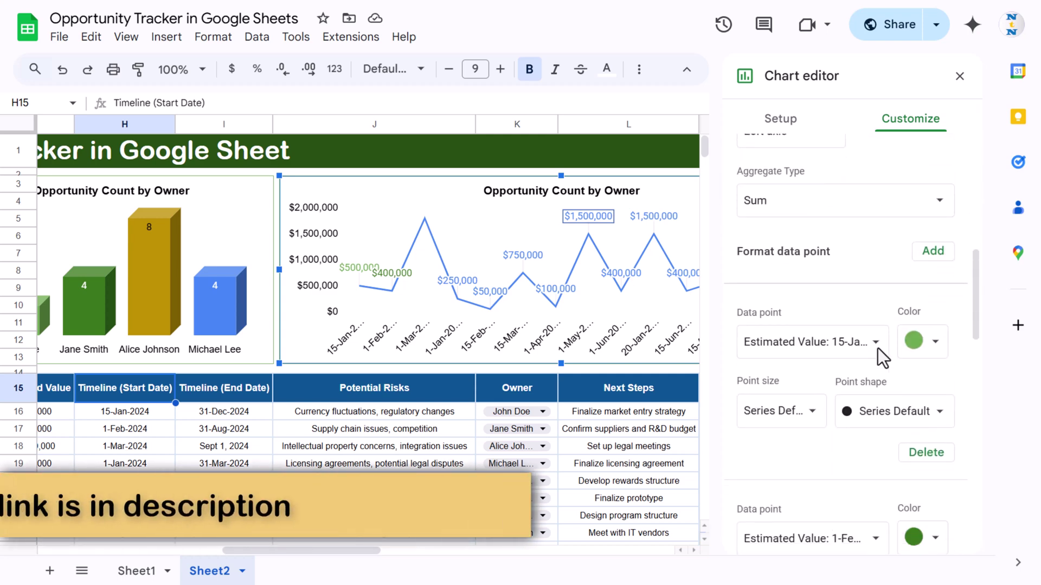
scroll(893, 384, down, 5)
scroll(867, 387, down, 3)
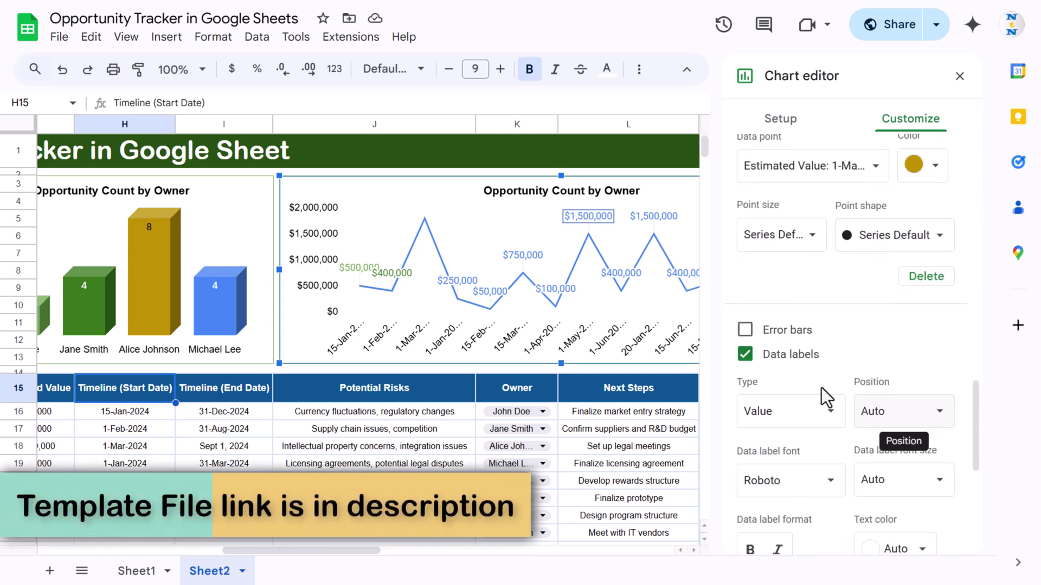
click(745, 354)
Step: Enable the Smooth option in the line chart's style settings
scroll(846, 365, up, 15)
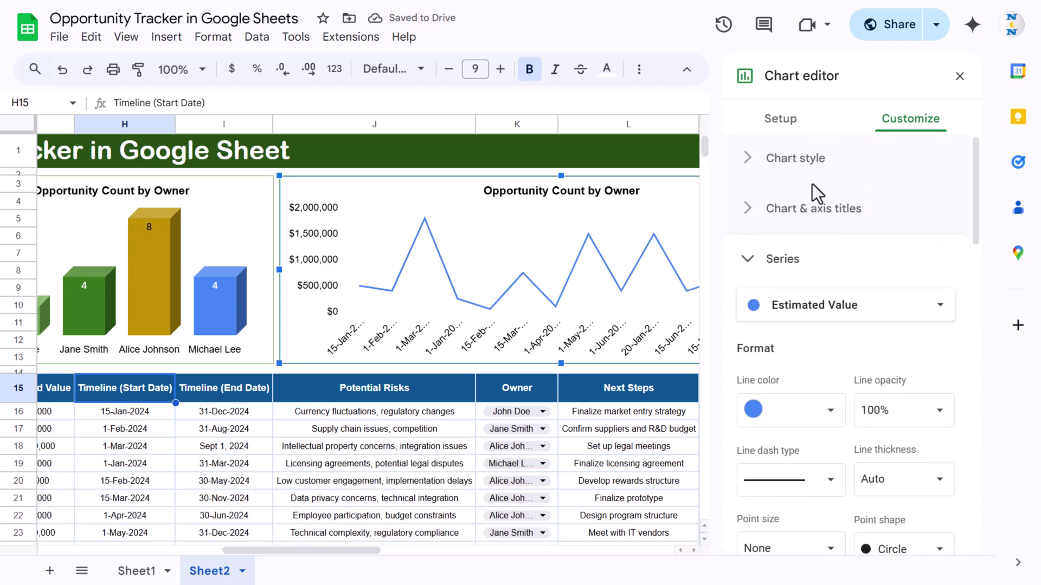
click(818, 165)
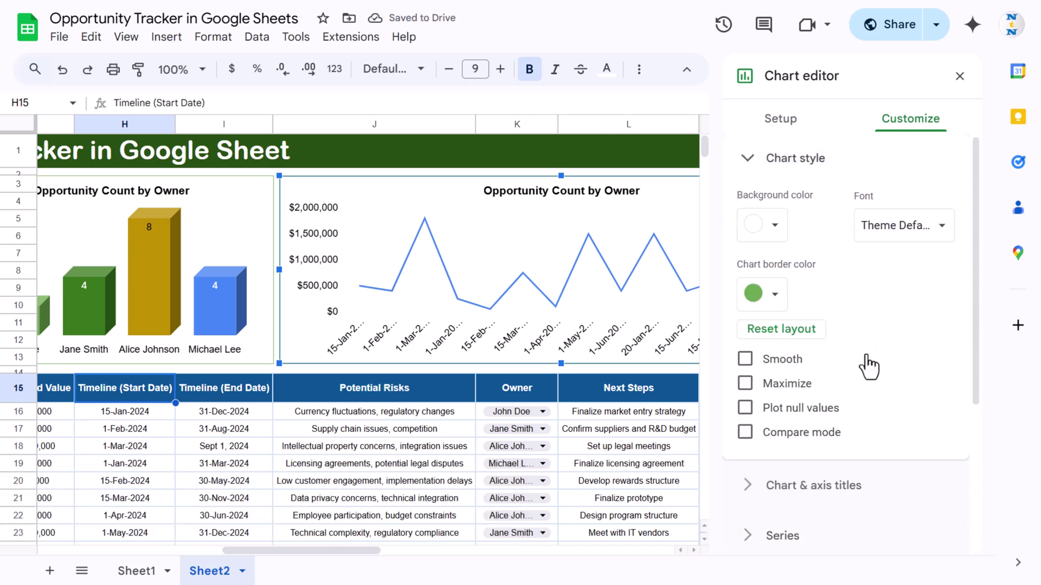
click(746, 360)
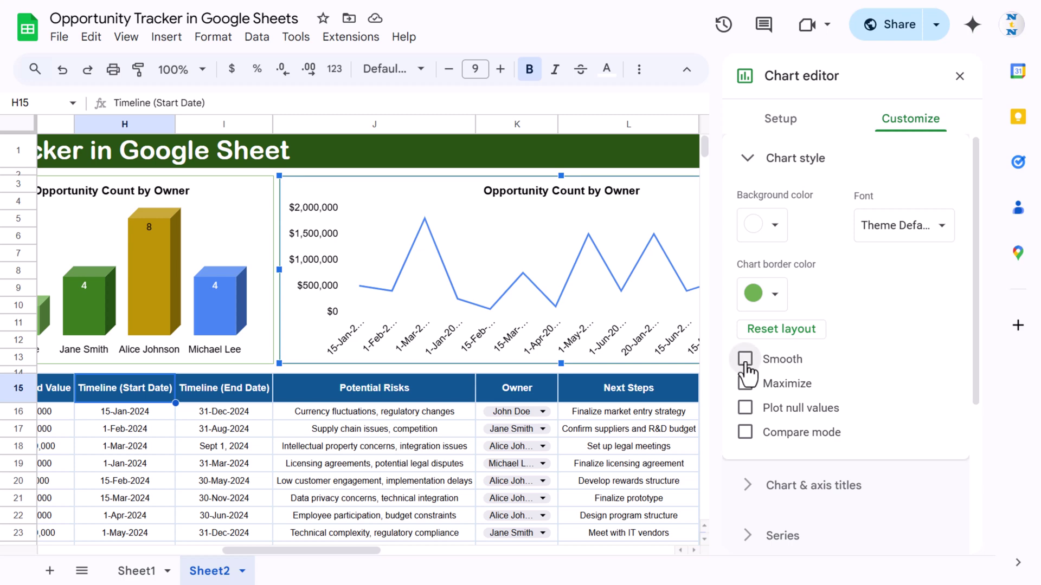
click(775, 295)
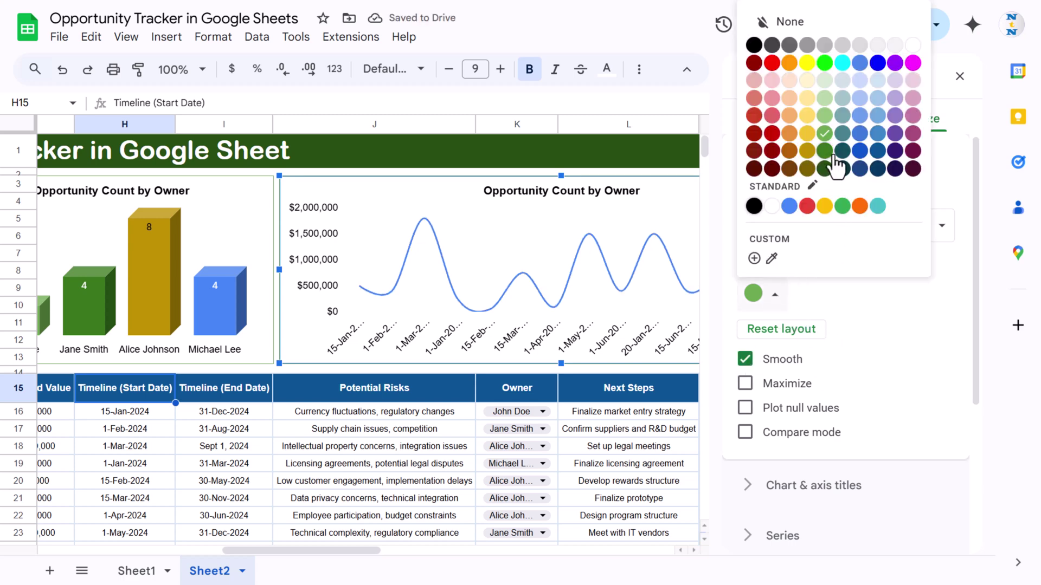
click(895, 338)
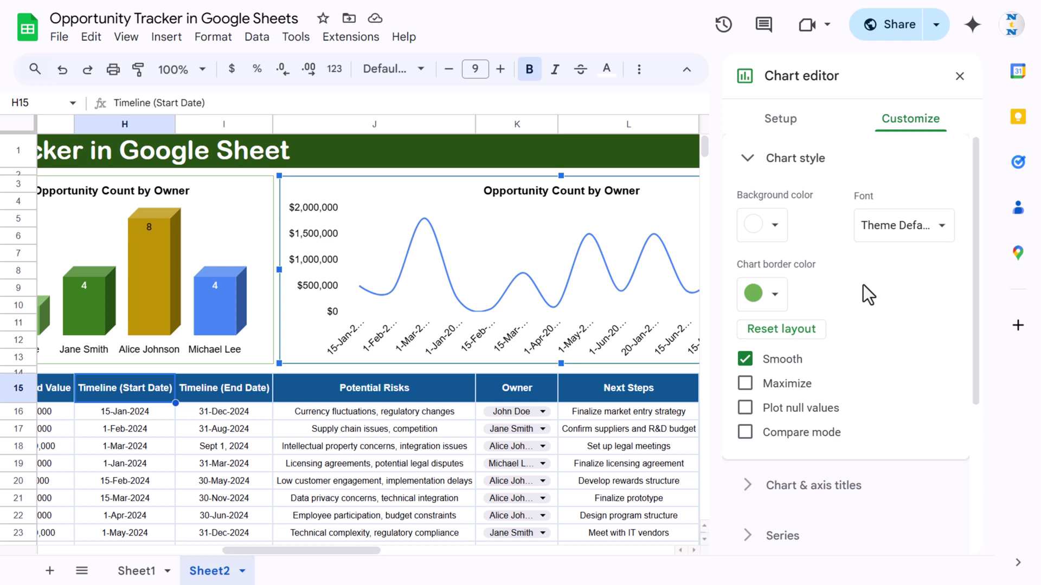
Step: Color the Estimated Value line green and set its point size to 7px
scroll(854, 287, down, 4)
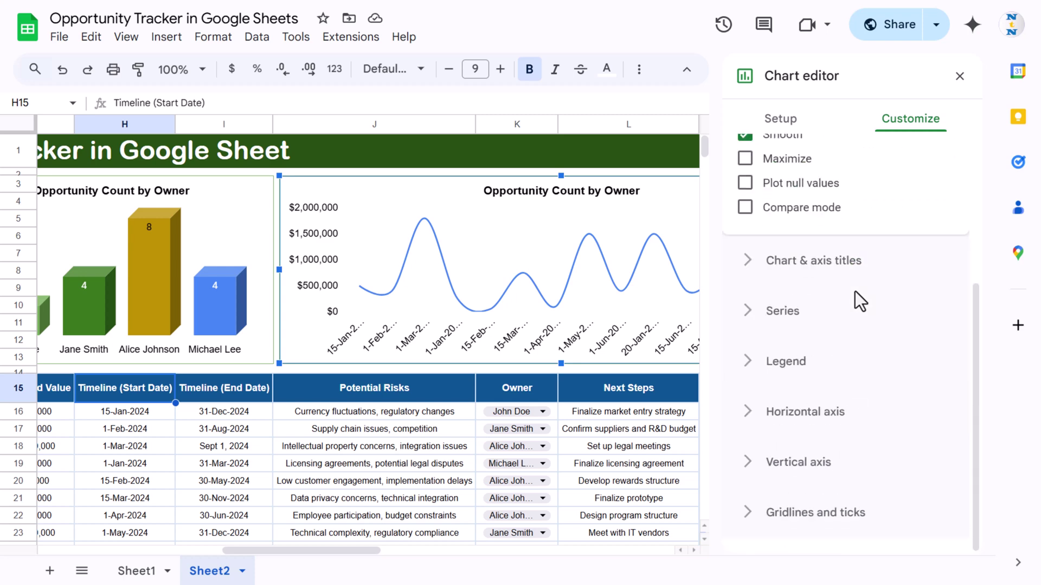
click(786, 311)
scroll(867, 325, down, 1)
click(820, 199)
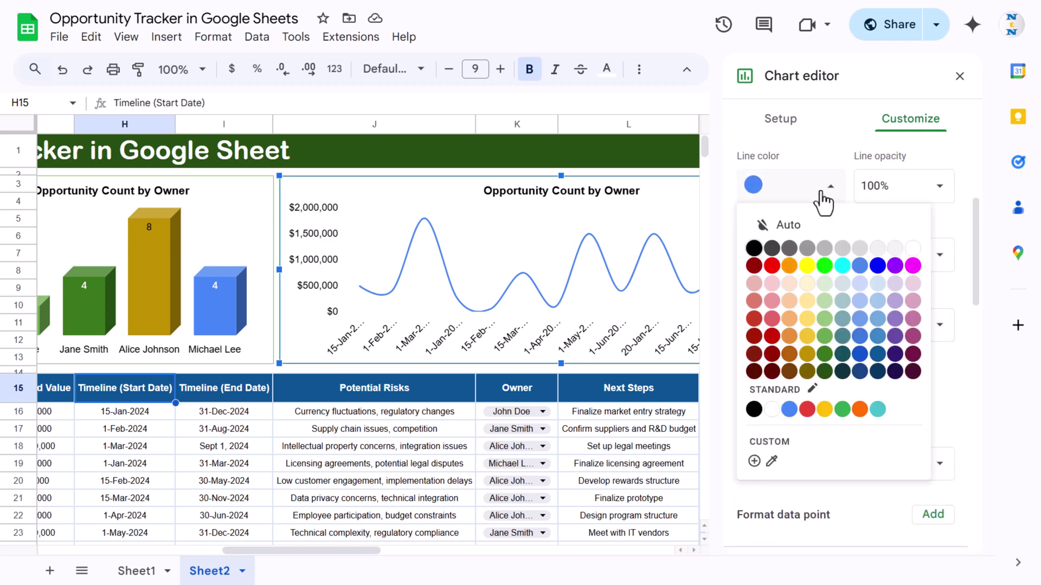
click(829, 350)
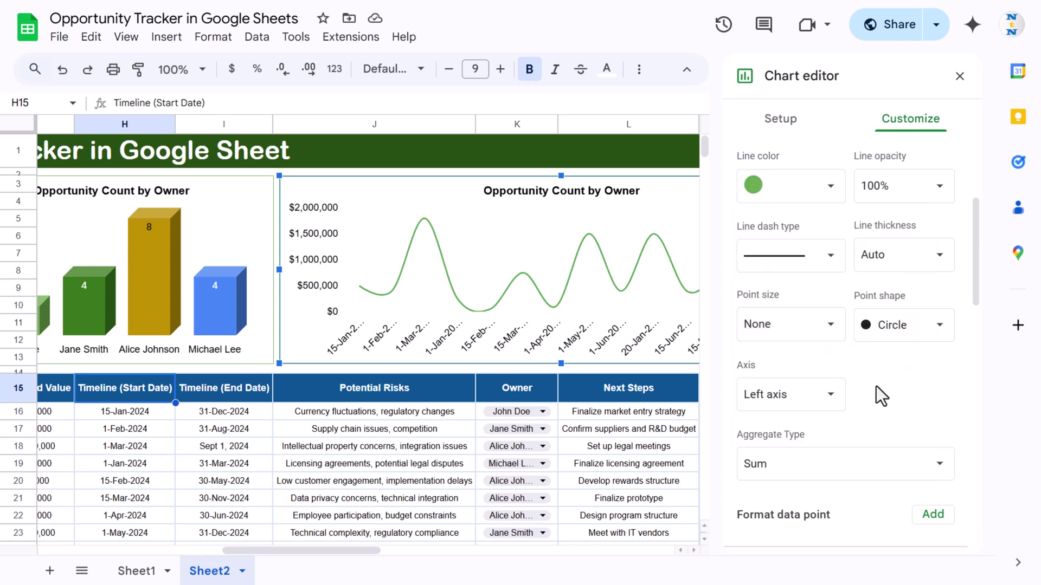
click(831, 329)
click(787, 423)
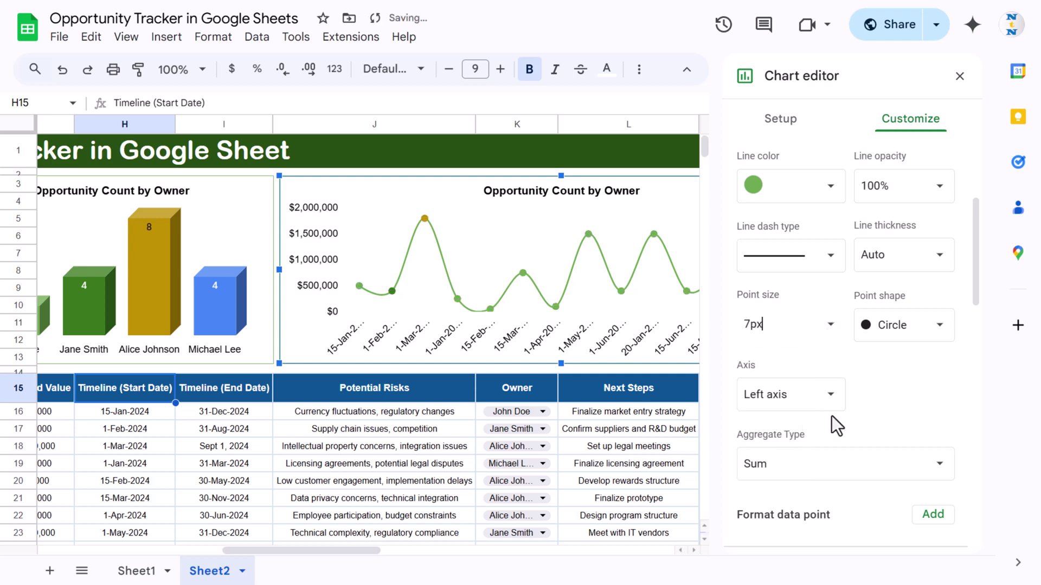
Step: Set the label font size of the line chart's horizontal axis to 10 and close the chart settings
scroll(921, 217, down, 3)
click(602, 347)
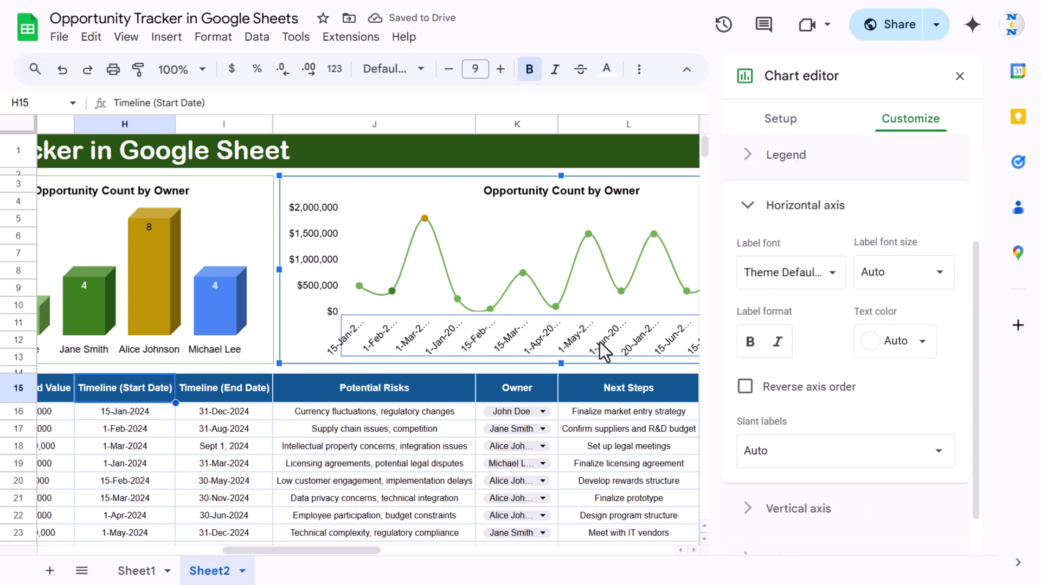
click(940, 279)
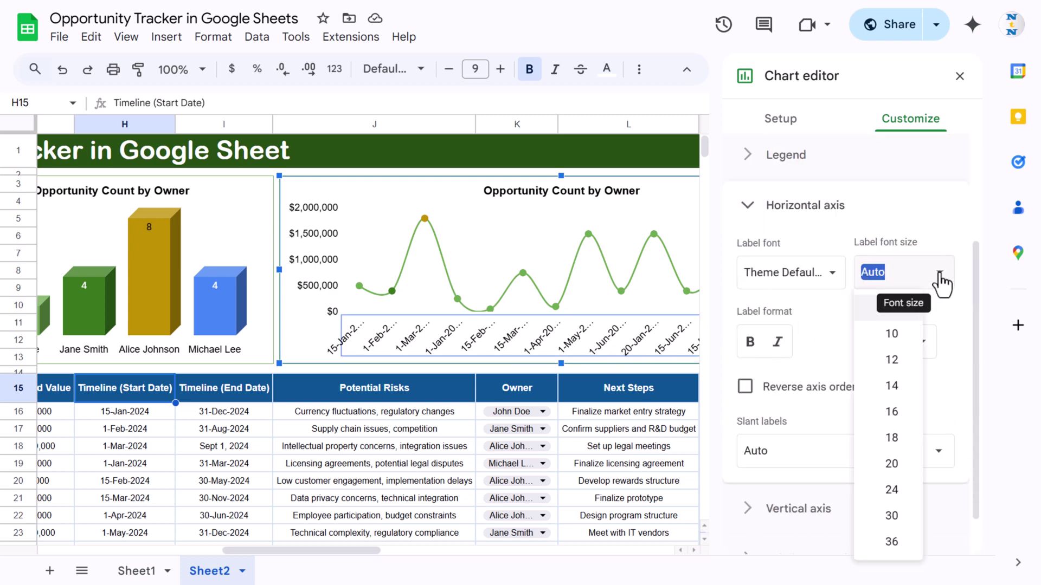
click(903, 344)
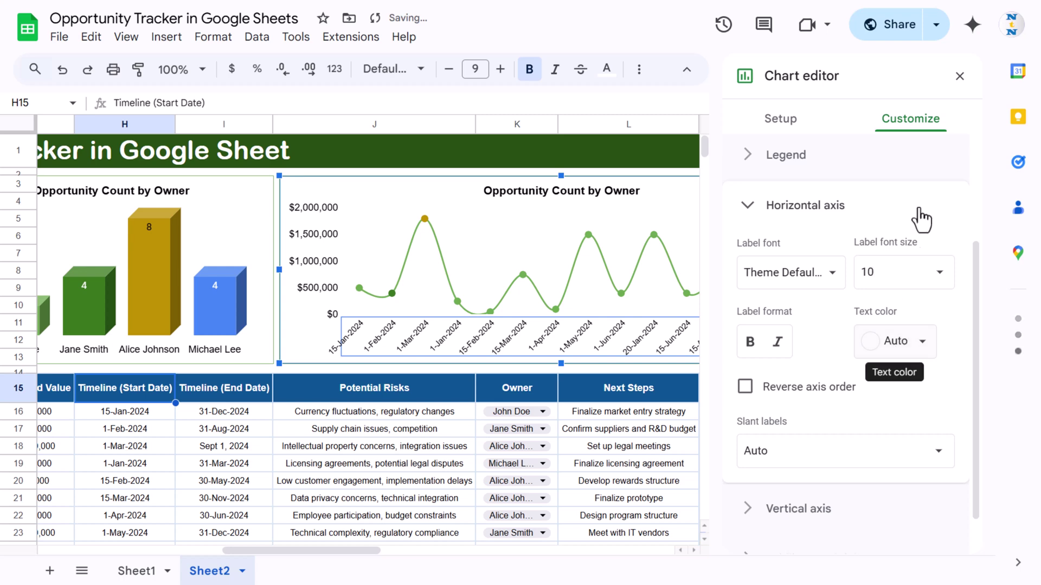
click(954, 81)
click(889, 304)
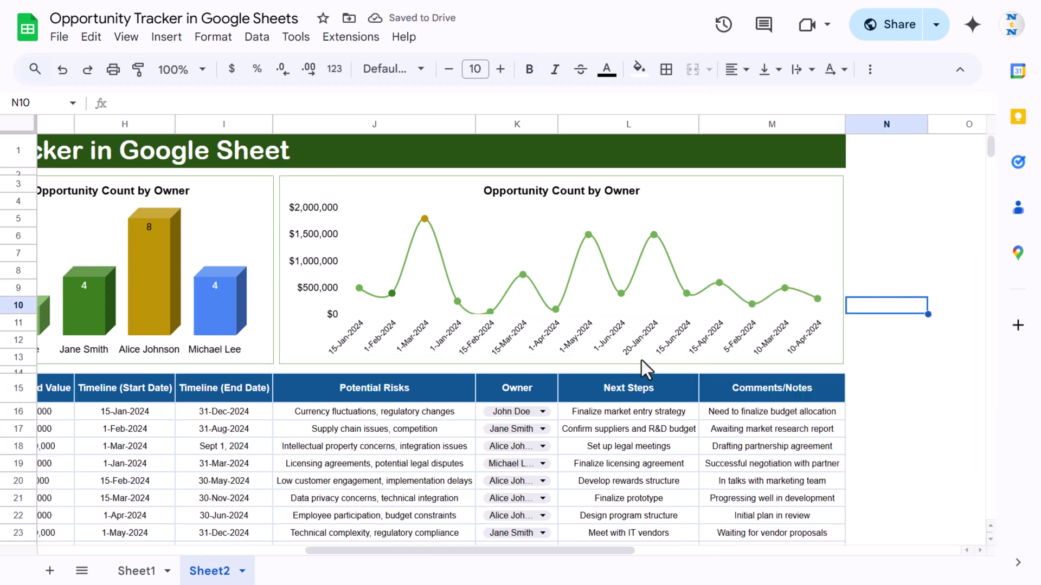
Step: Retitle the line chart as "Estimated value by Date" and close the chart settings
scroll(642, 360, down, 3)
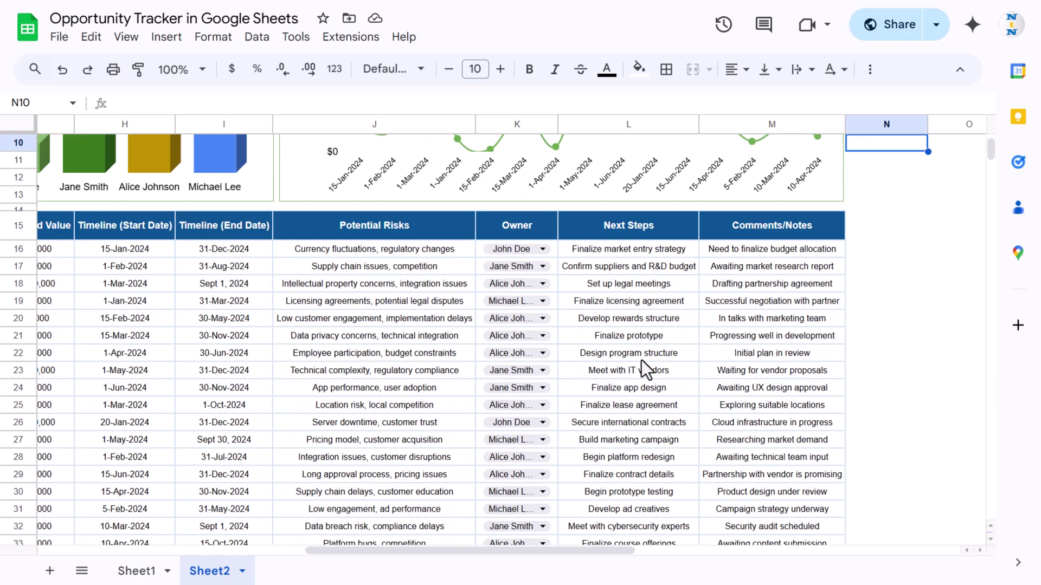
scroll(642, 360, up, 3)
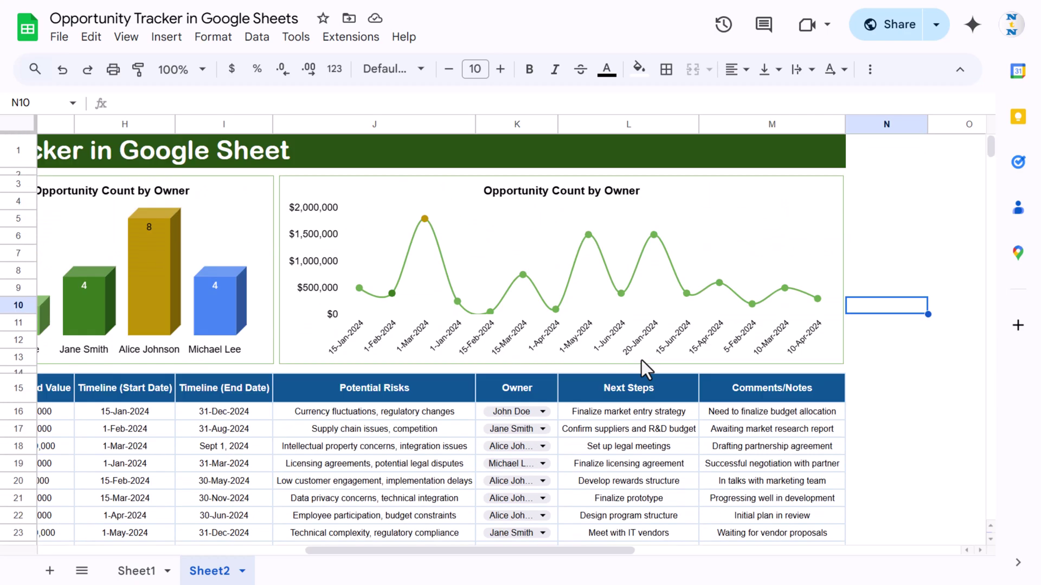
click(615, 199)
double_click(616, 193)
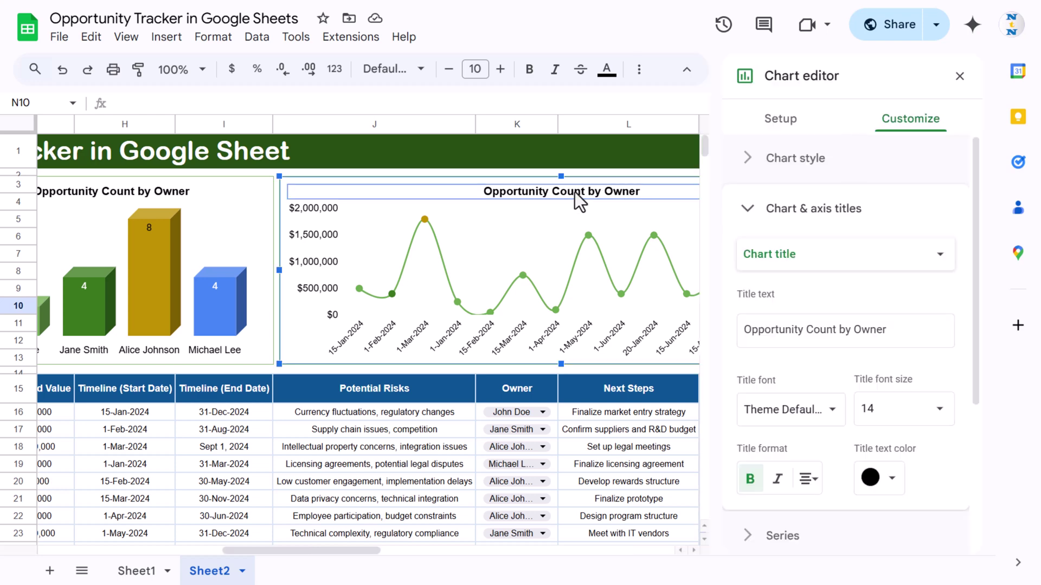
click(639, 192)
text(Estimated value by Date)
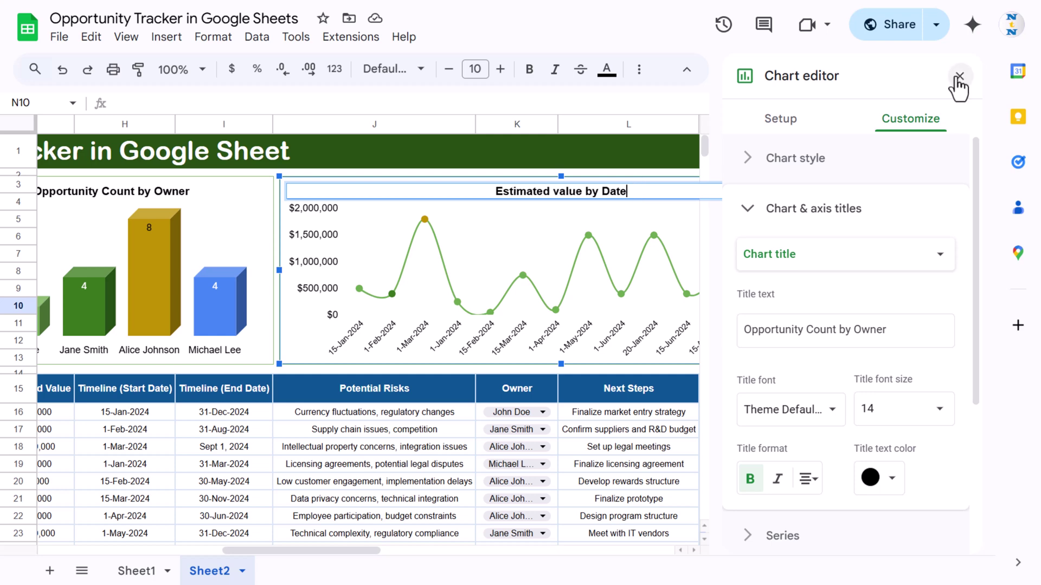
click(959, 76)
click(877, 222)
drag(347, 550, 44, 552)
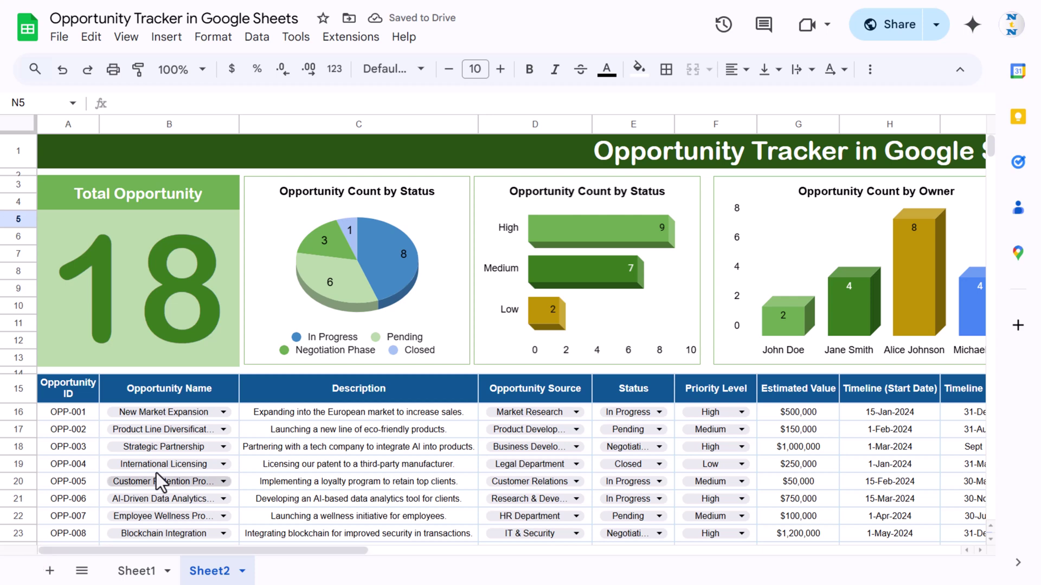